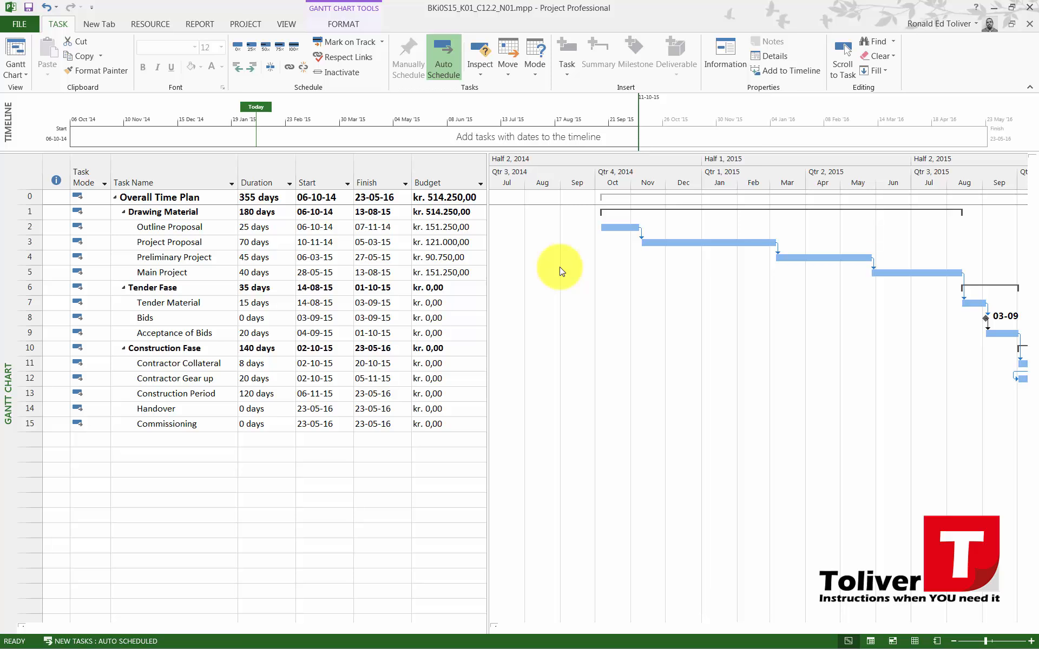
# Step: Format the Top Tier Column gridlines of the Gantt chart as a solid line in light grey
pyautogui.rightClick(560, 269)
pyautogui.click(585, 277)
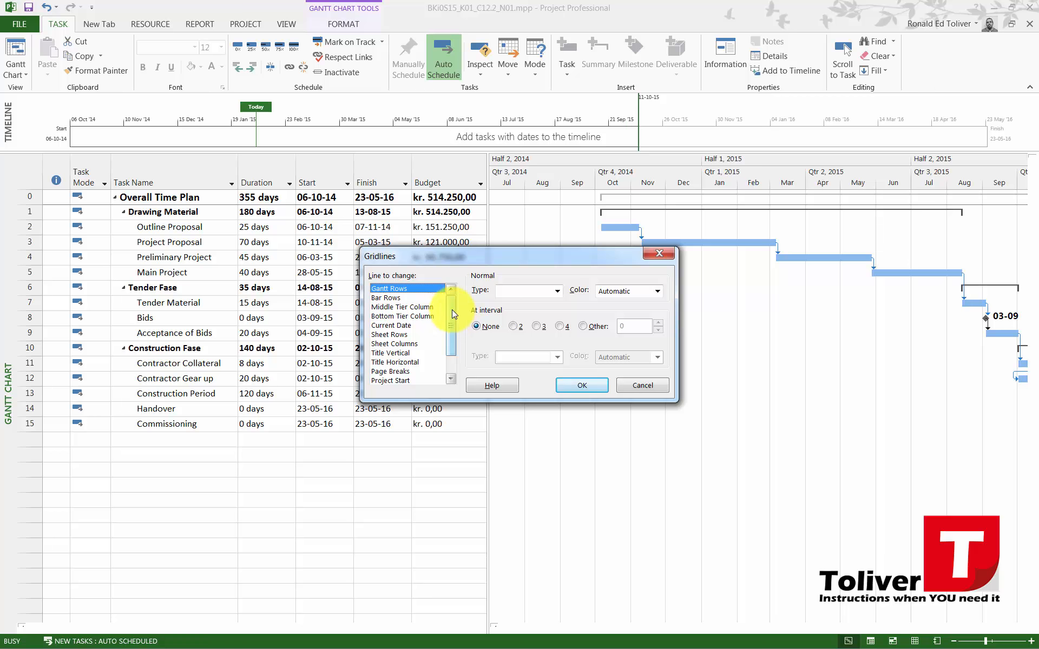
pyautogui.scroll(-1, 452, 309)
pyautogui.click(404, 381)
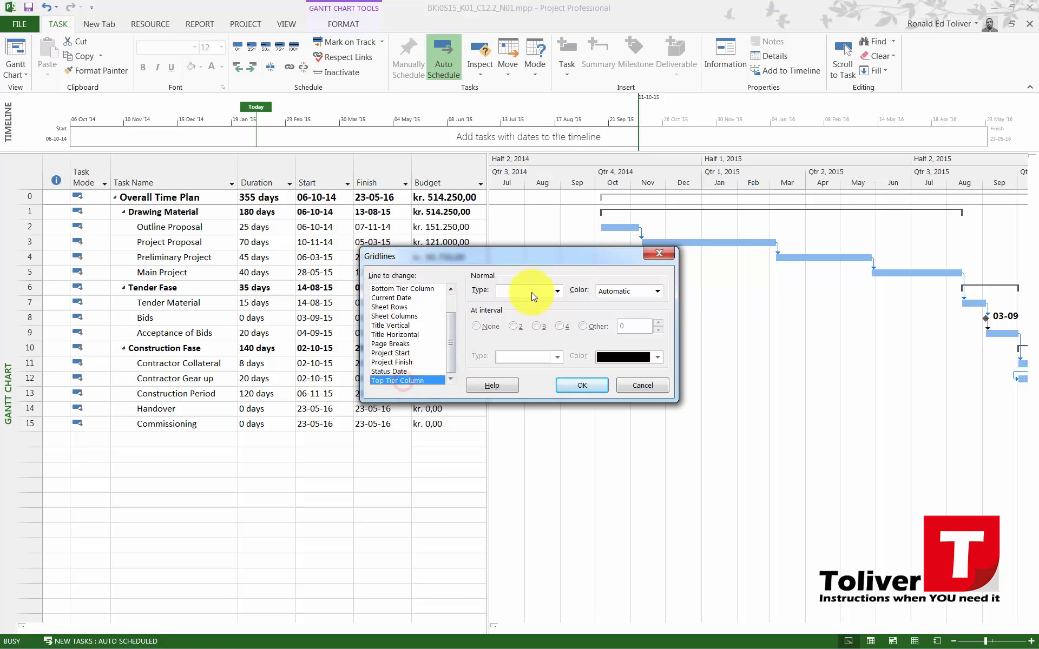
pyautogui.click(550, 293)
pyautogui.click(524, 315)
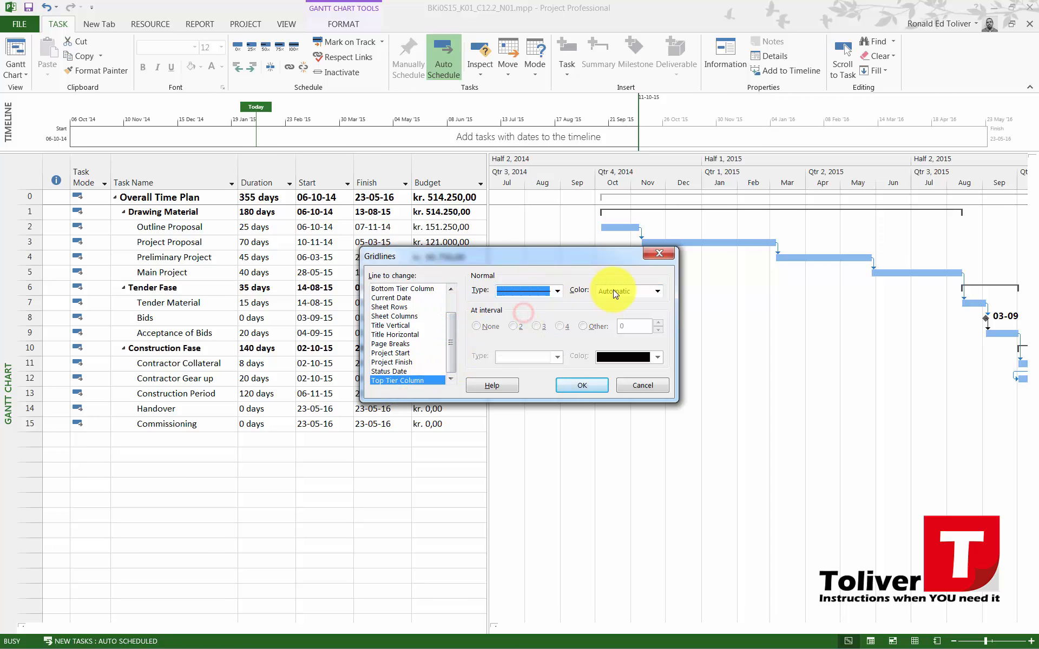
pyautogui.click(608, 291)
pyautogui.click(601, 355)
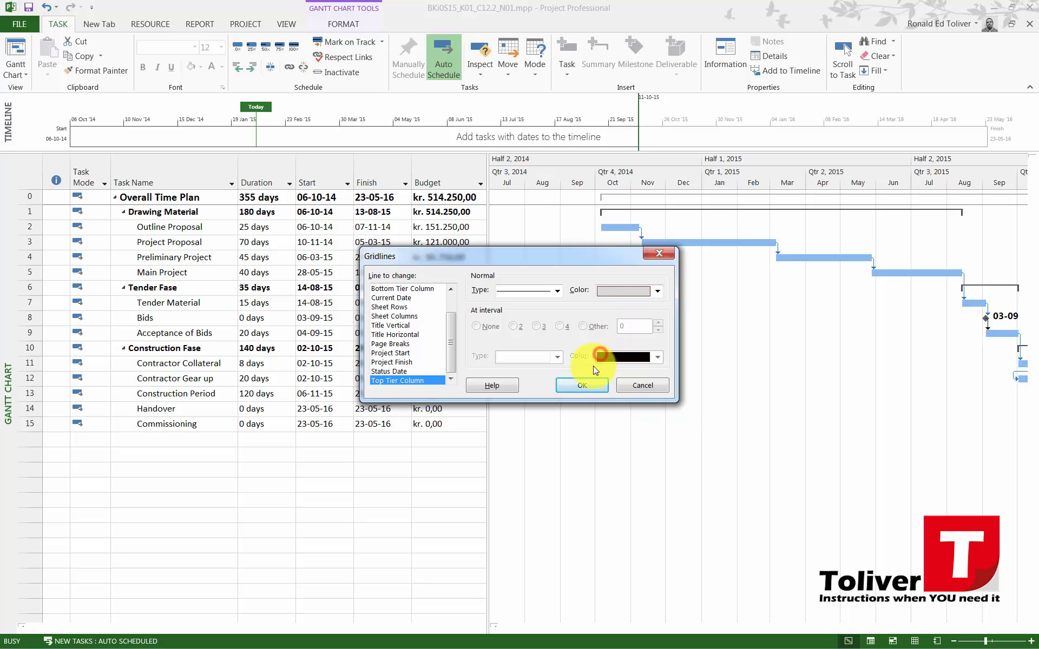
pyautogui.click(584, 386)
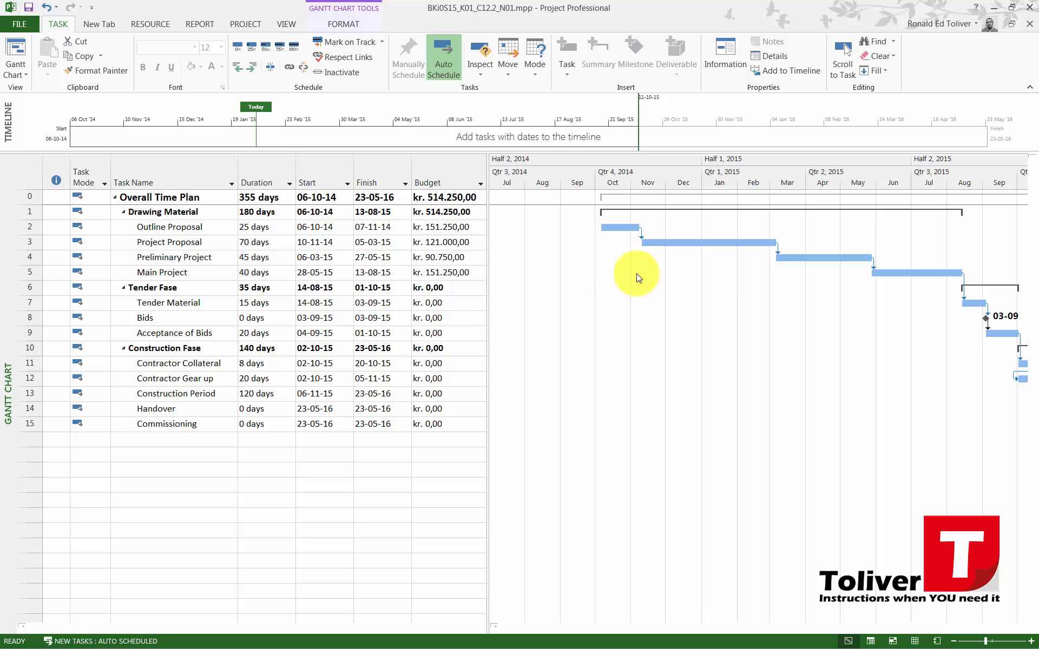
# Step: Give the Gantt Rows gridlines a solid line type in light grey, with no interval
pyautogui.rightClick(537, 216)
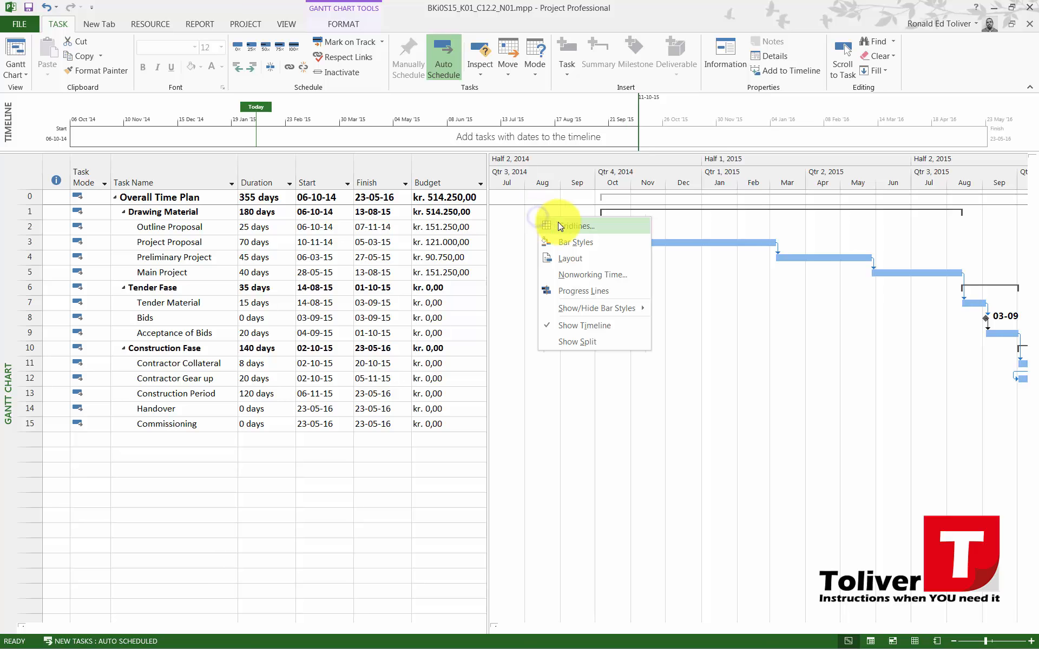
pyautogui.click(574, 225)
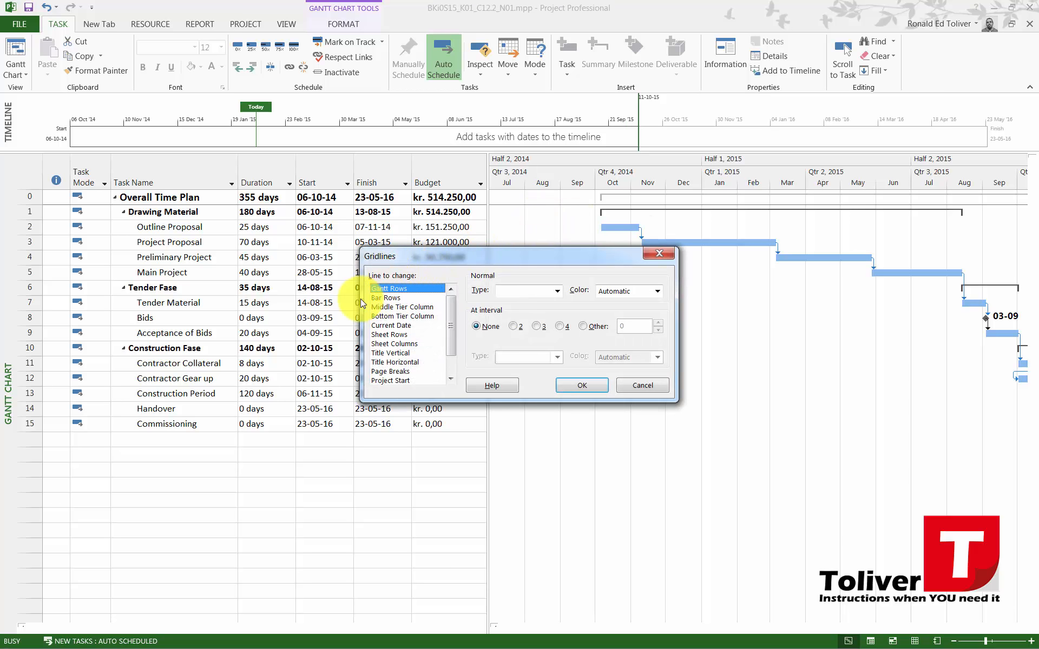
pyautogui.click(556, 291)
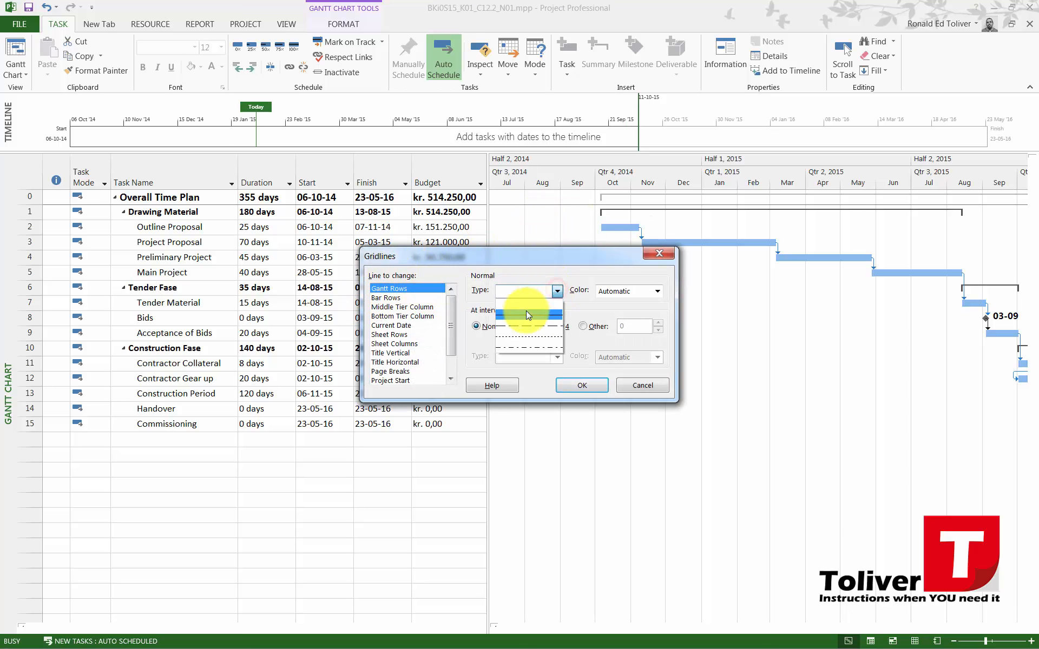
pyautogui.click(526, 312)
pyautogui.click(648, 293)
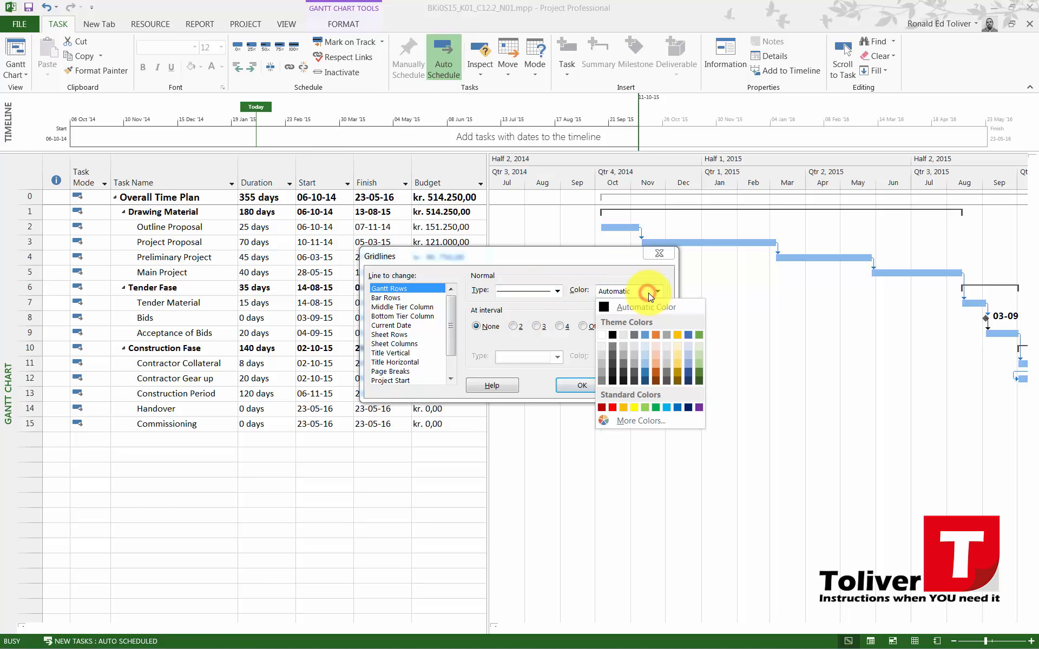
pyautogui.click(601, 354)
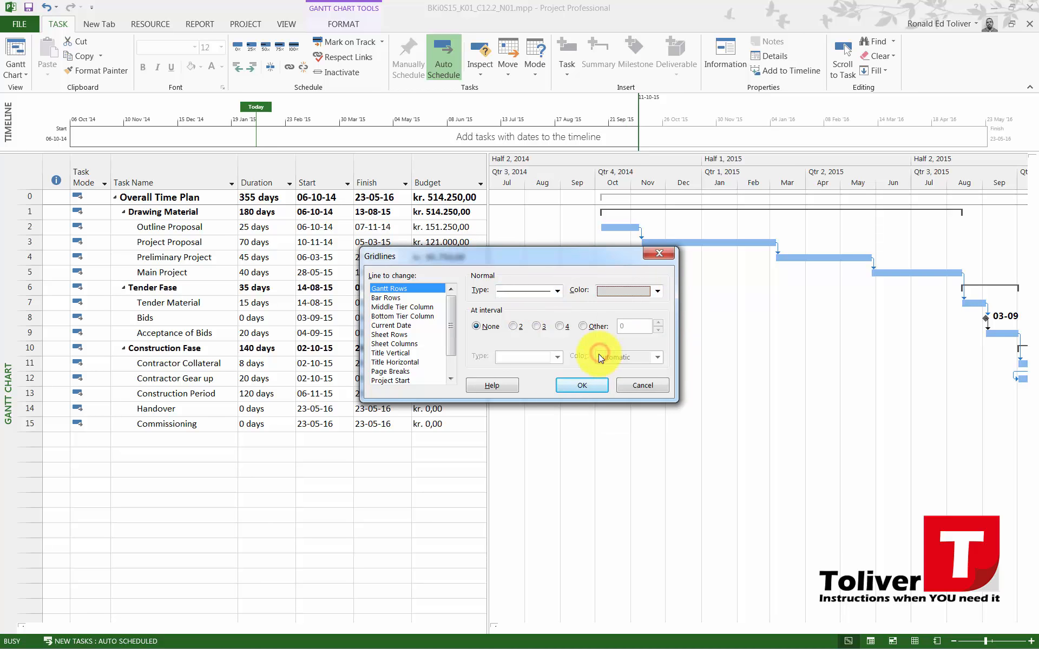
pyautogui.click(595, 385)
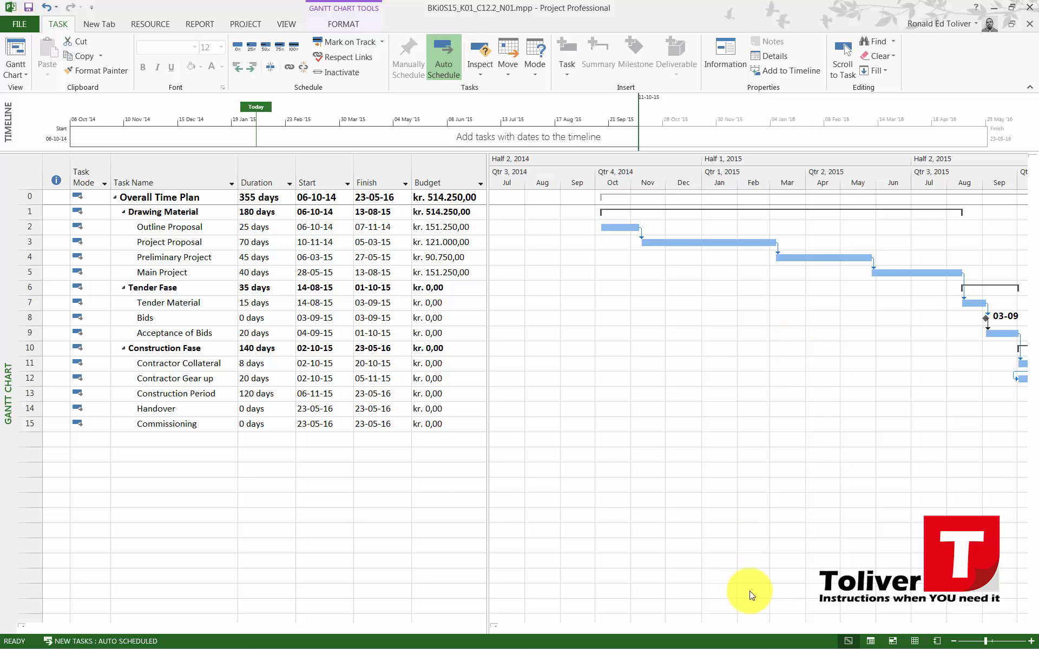
# Step: Set the timescale's non-working time to draw in front of task bars
pyautogui.moveTo(768, 632); pyautogui.dragTo(820, 622)
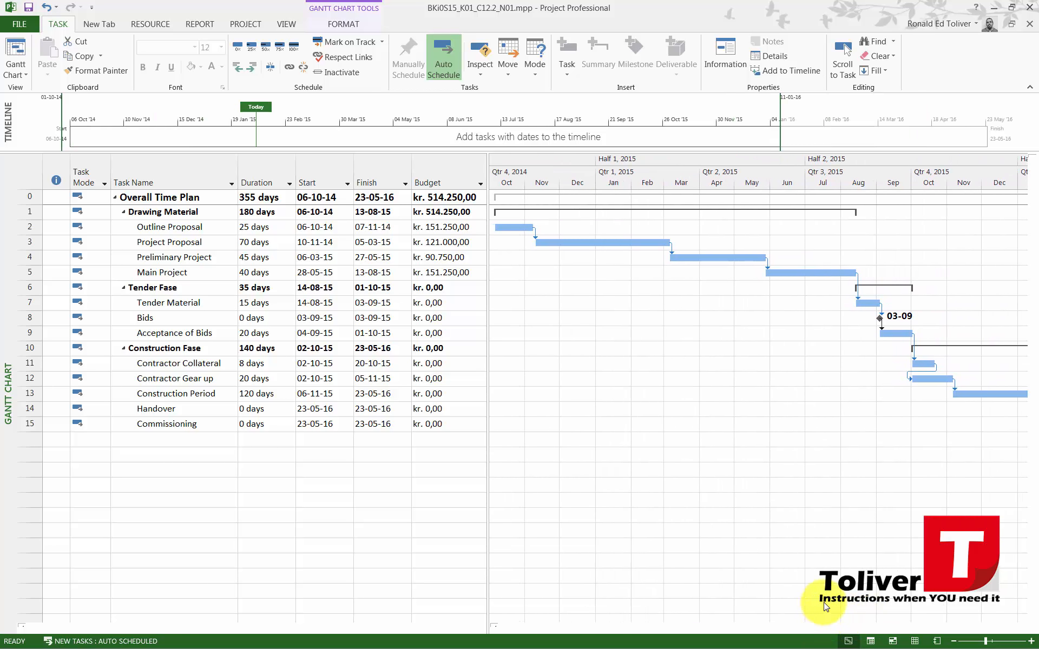
pyautogui.rightClick(644, 300)
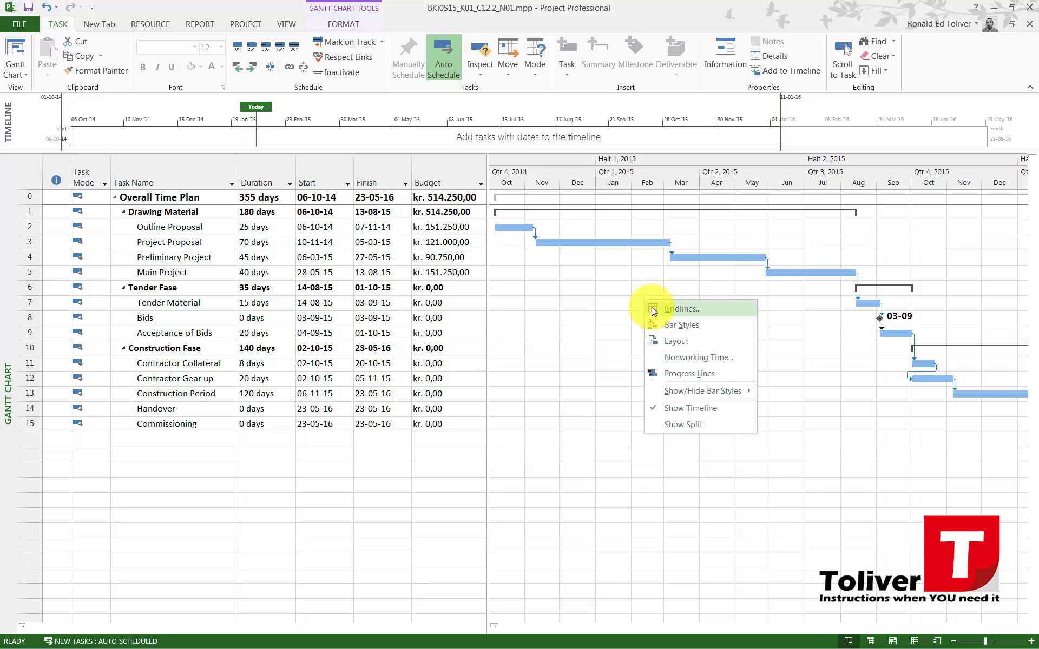
pyautogui.click(689, 358)
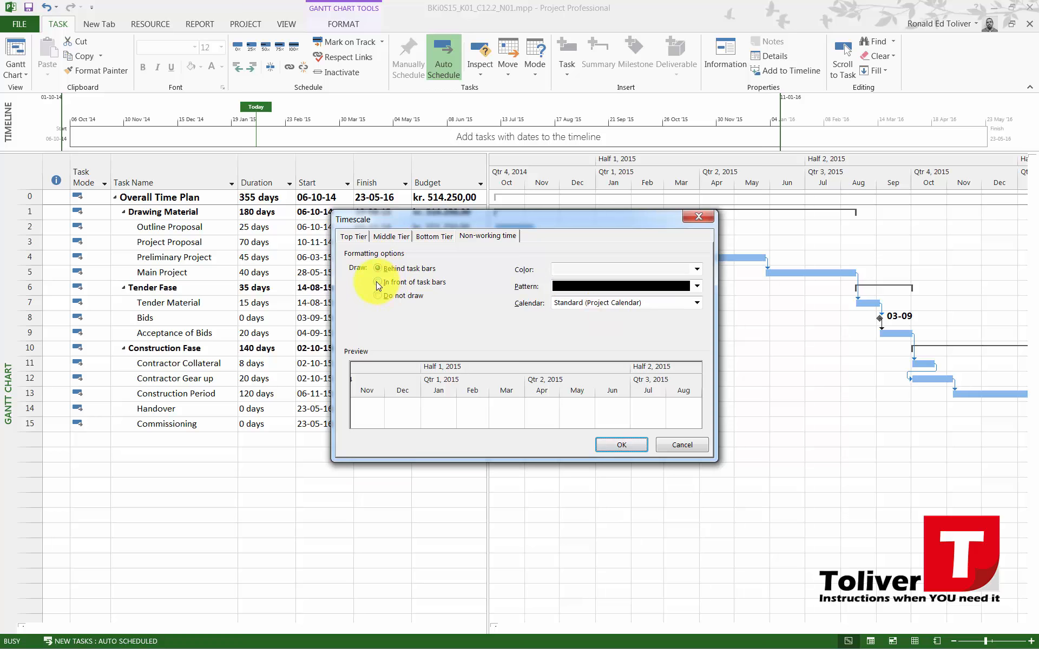
pyautogui.click(377, 282)
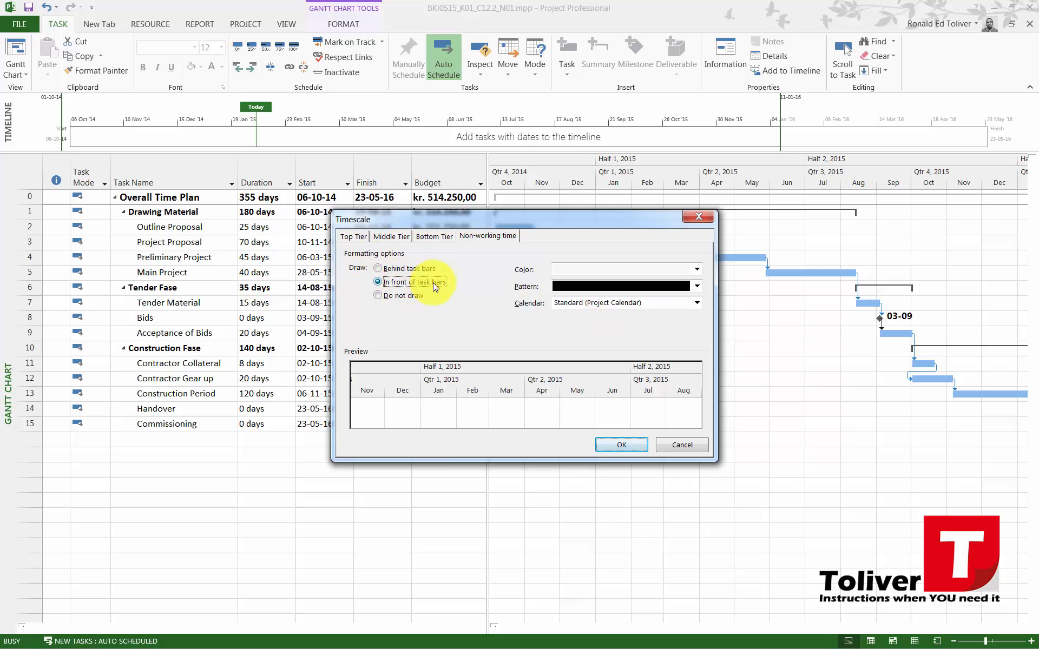
pyautogui.click(624, 443)
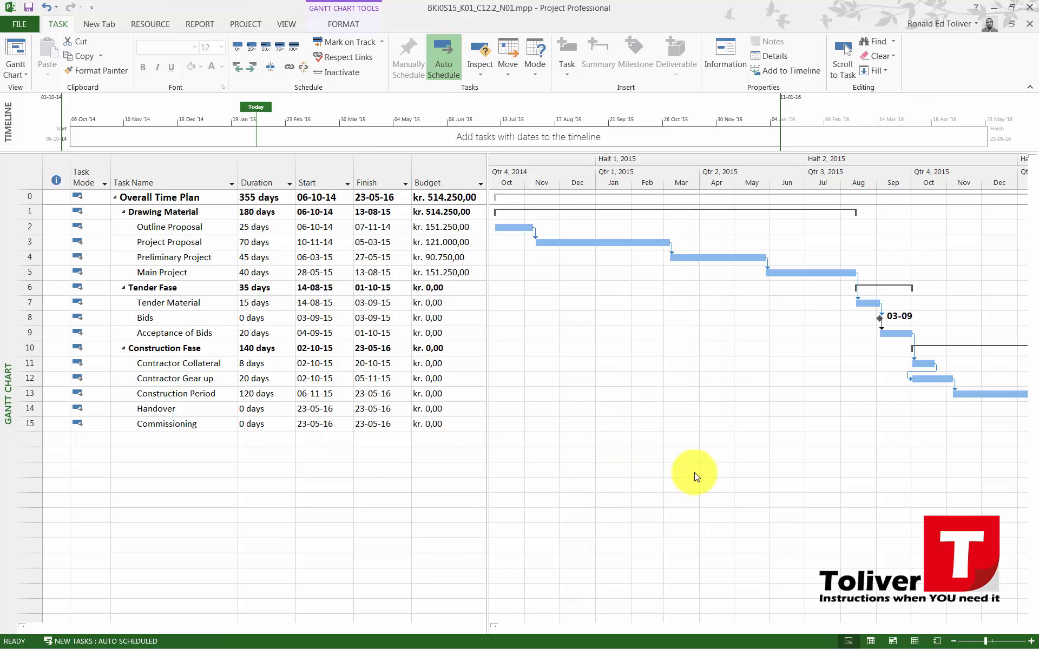
# Step: Remove the Middle Tier Column and Bottom Tier Column gridlines from the Gantt chart by setting their line types to blank
pyautogui.moveTo(715, 632); pyautogui.dragTo(658, 626)
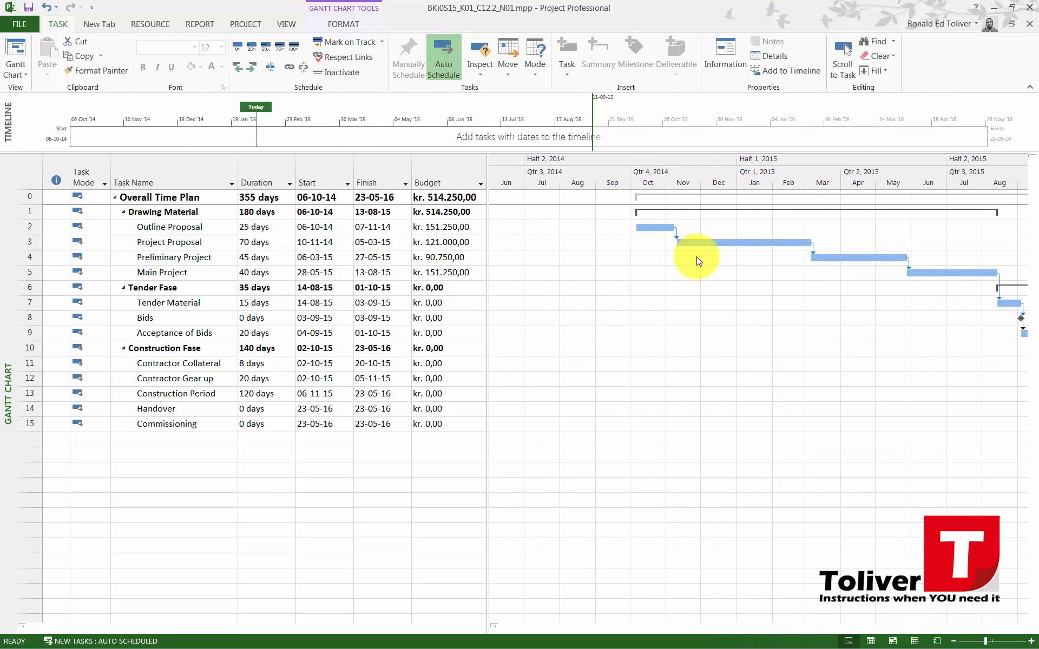
pyautogui.moveTo(986, 644); pyautogui.dragTo(1004, 646)
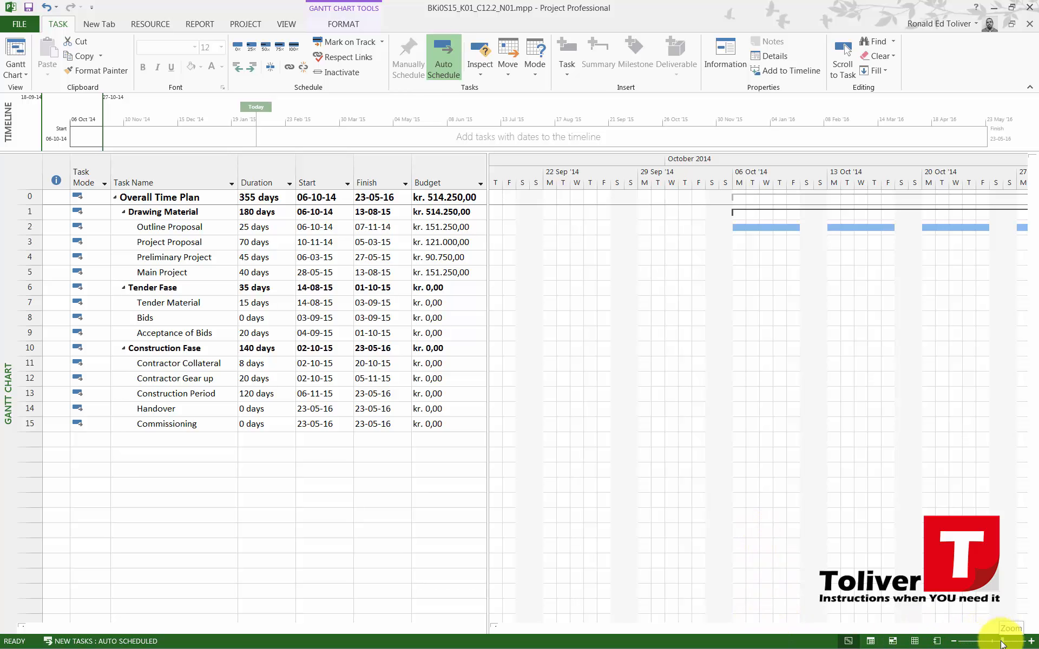
pyautogui.moveTo(1000, 643); pyautogui.dragTo(997, 642)
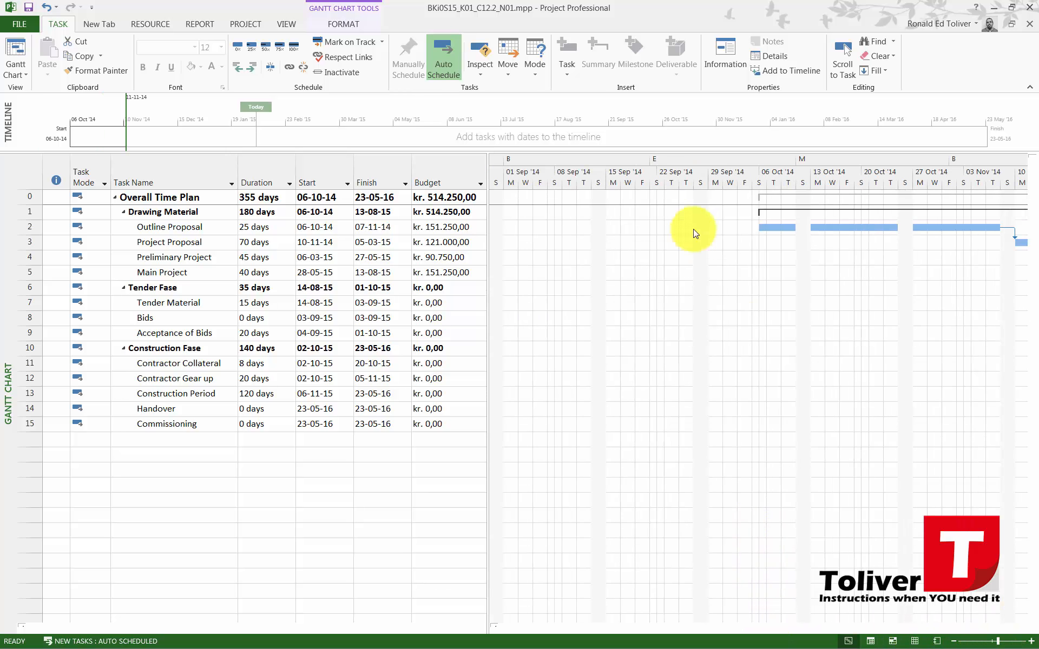
pyautogui.rightClick(729, 274)
pyautogui.click(757, 283)
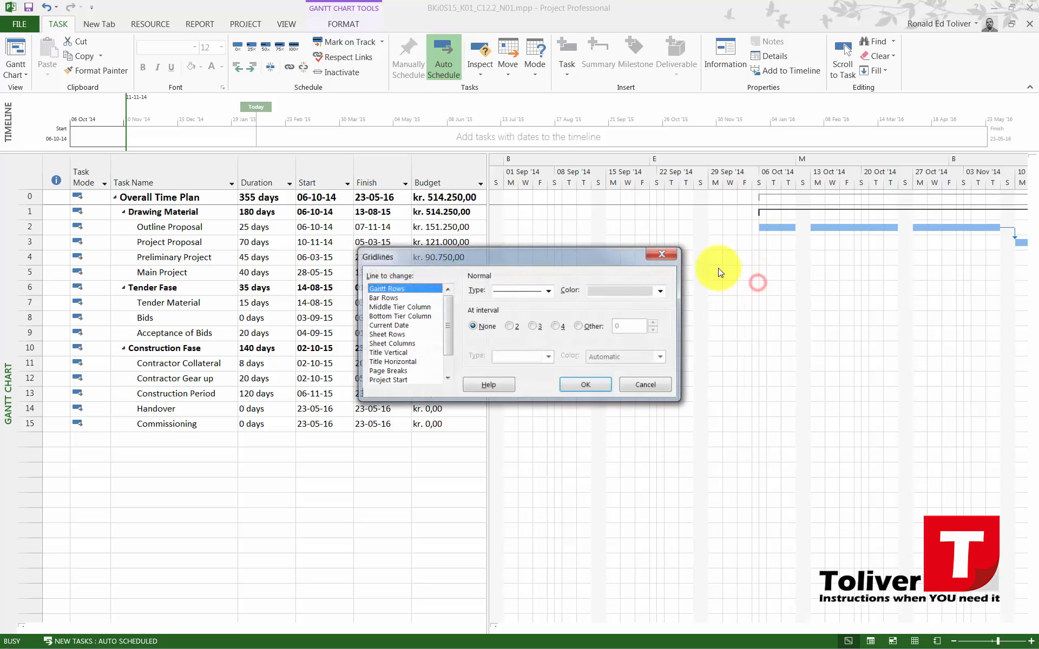
pyautogui.click(392, 307)
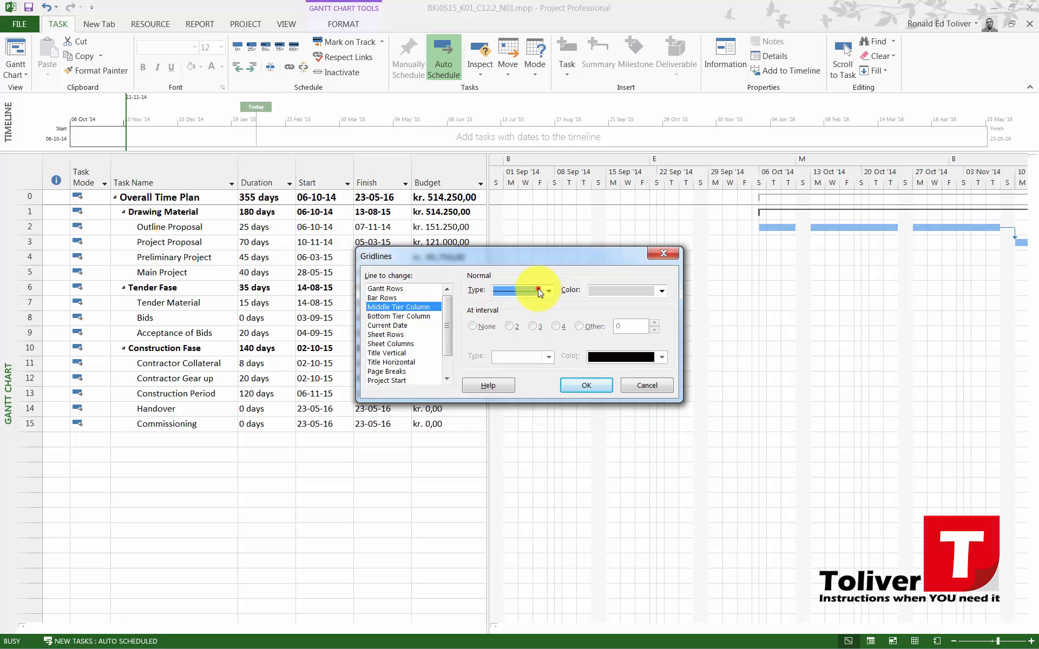
pyautogui.click(539, 292)
pyautogui.click(518, 306)
pyautogui.click(398, 316)
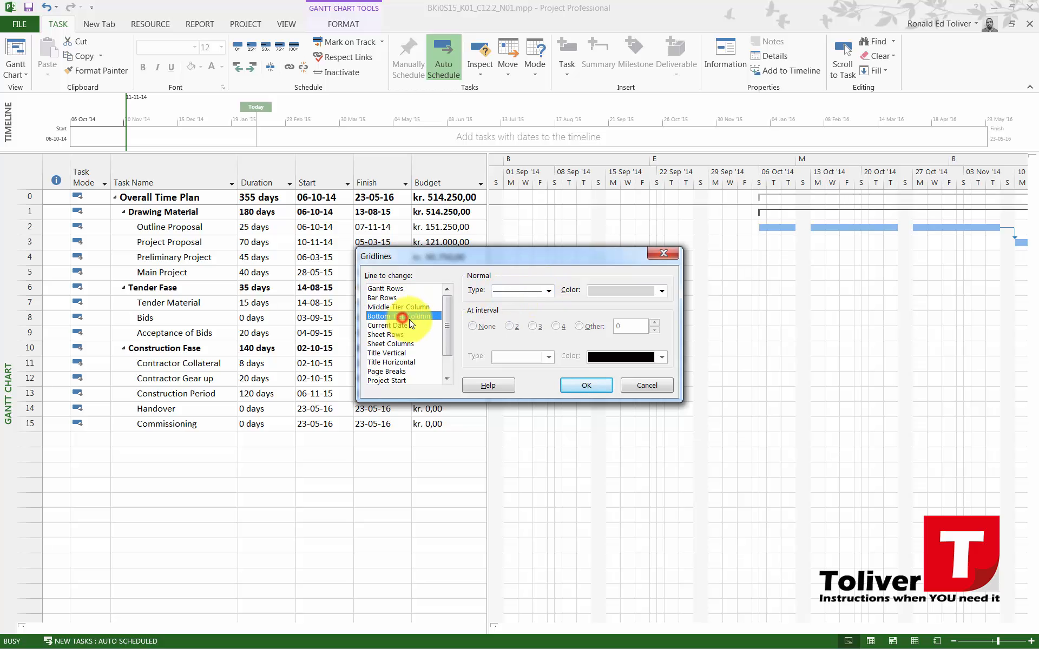
pyautogui.click(523, 291)
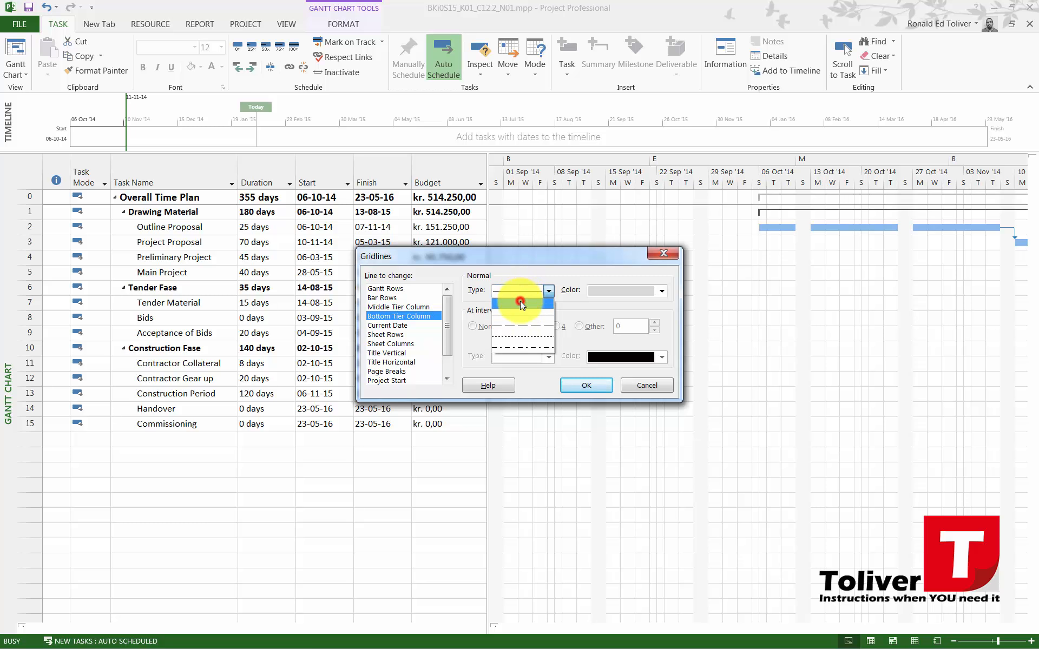
pyautogui.click(520, 302)
pyautogui.click(584, 381)
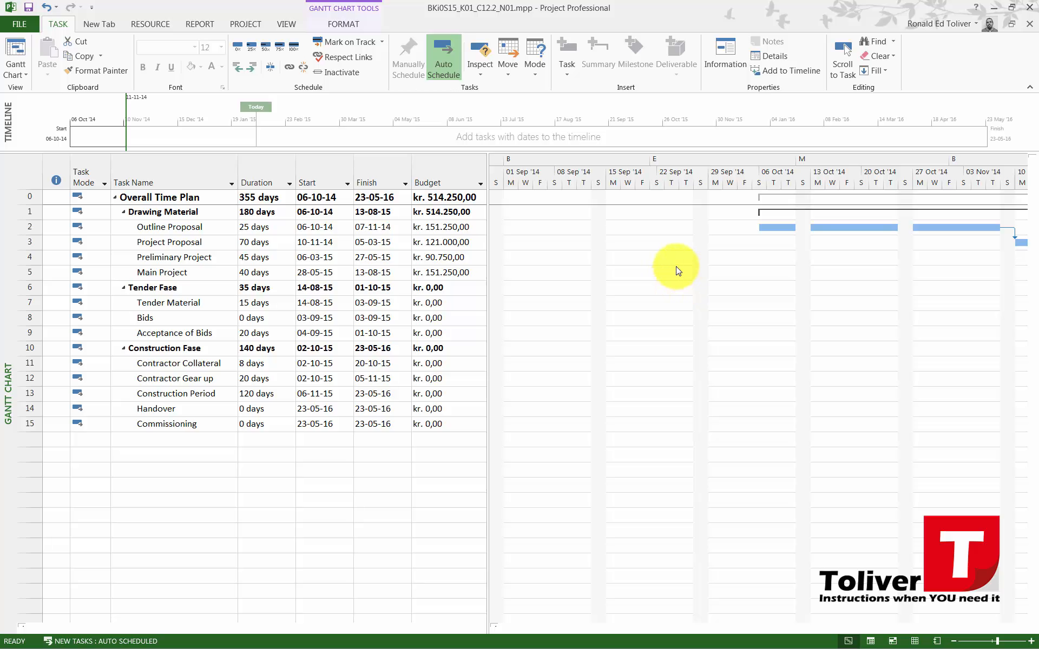
# Step: Restore the Top Tier Column gridlines with a solid line type and a light grey colour
pyautogui.click(957, 642)
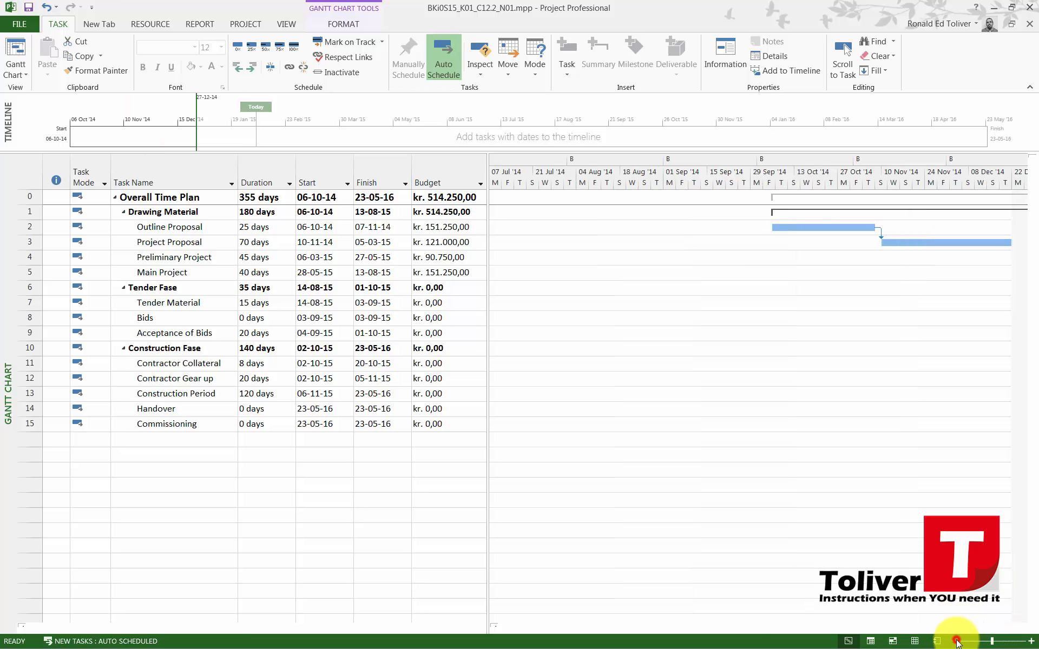
pyautogui.click(957, 641)
pyautogui.click(957, 642)
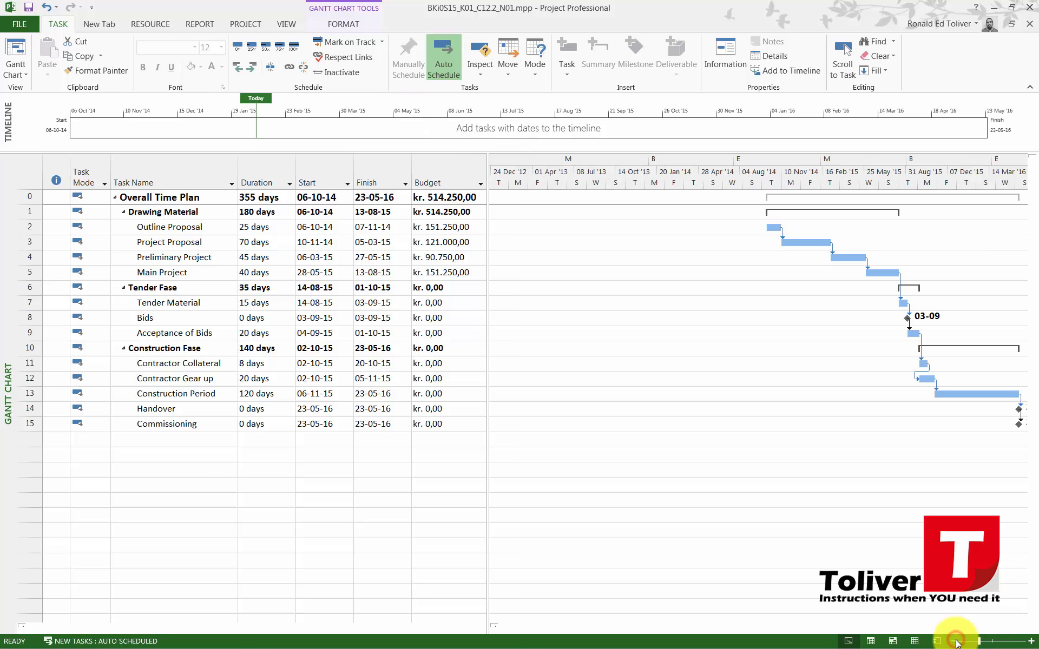
pyautogui.click(957, 642)
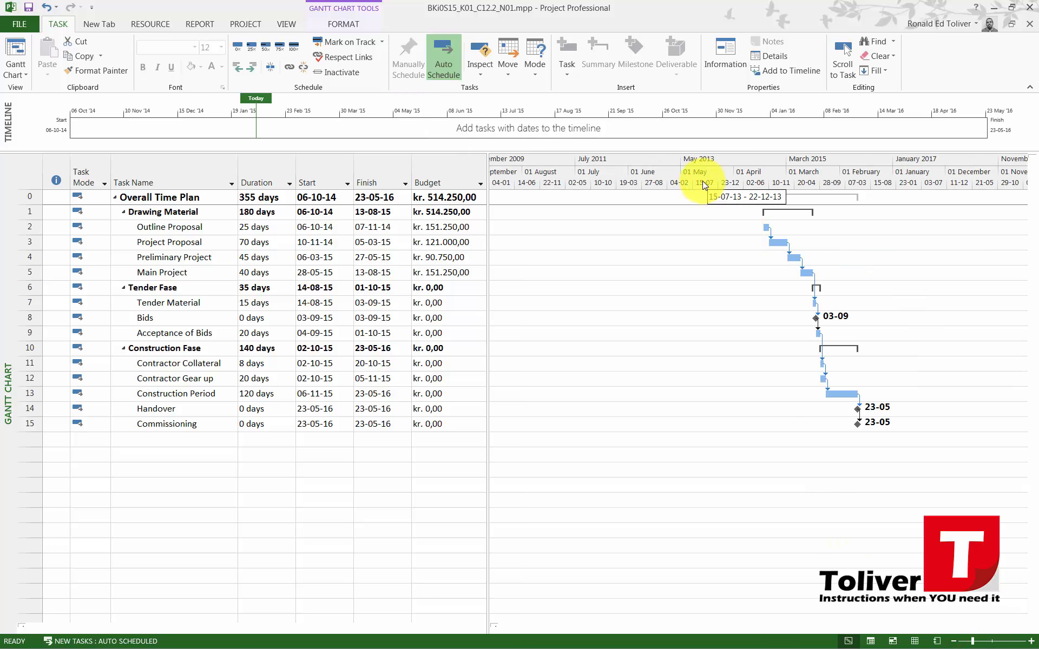
pyautogui.rightClick(707, 246)
pyautogui.click(725, 251)
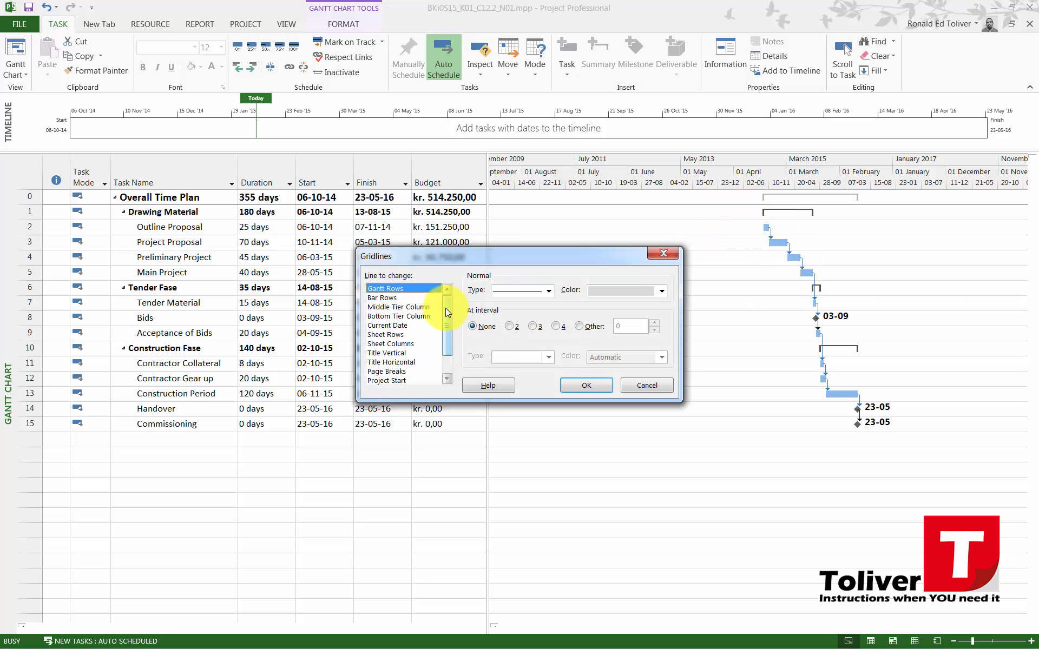
pyautogui.scroll(-2, 446, 309)
pyautogui.click(392, 381)
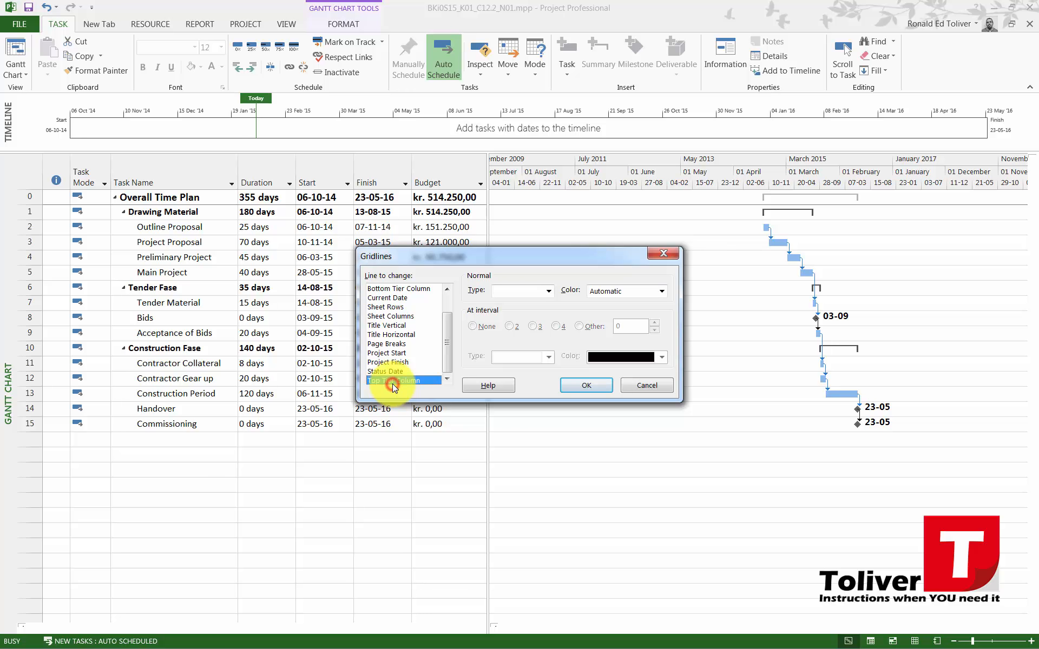
pyautogui.click(547, 291)
pyautogui.click(520, 311)
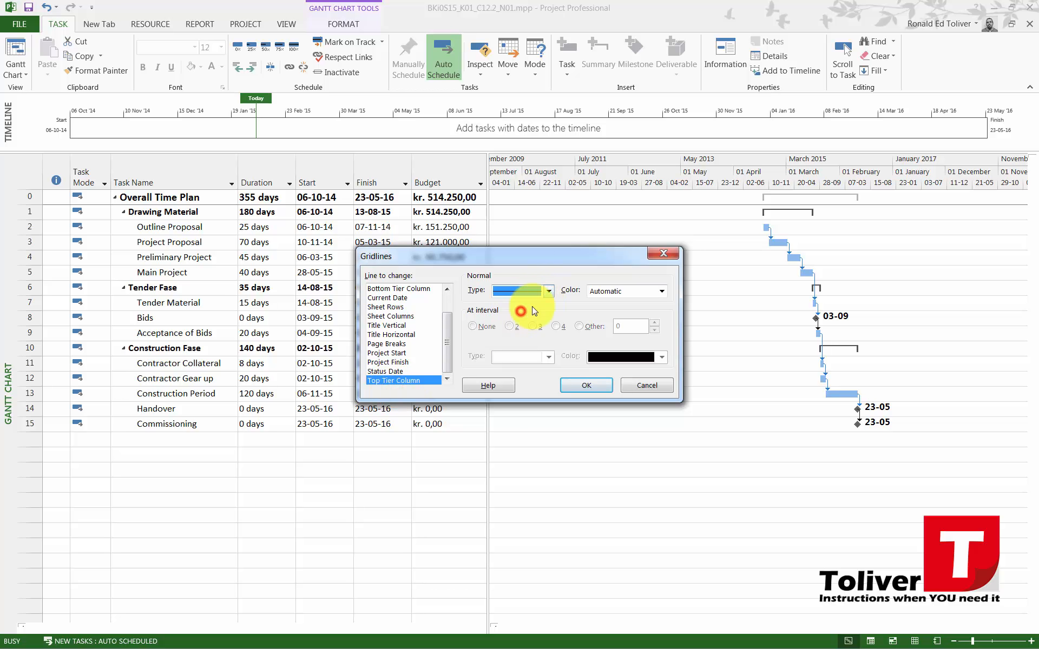
pyautogui.click(622, 292)
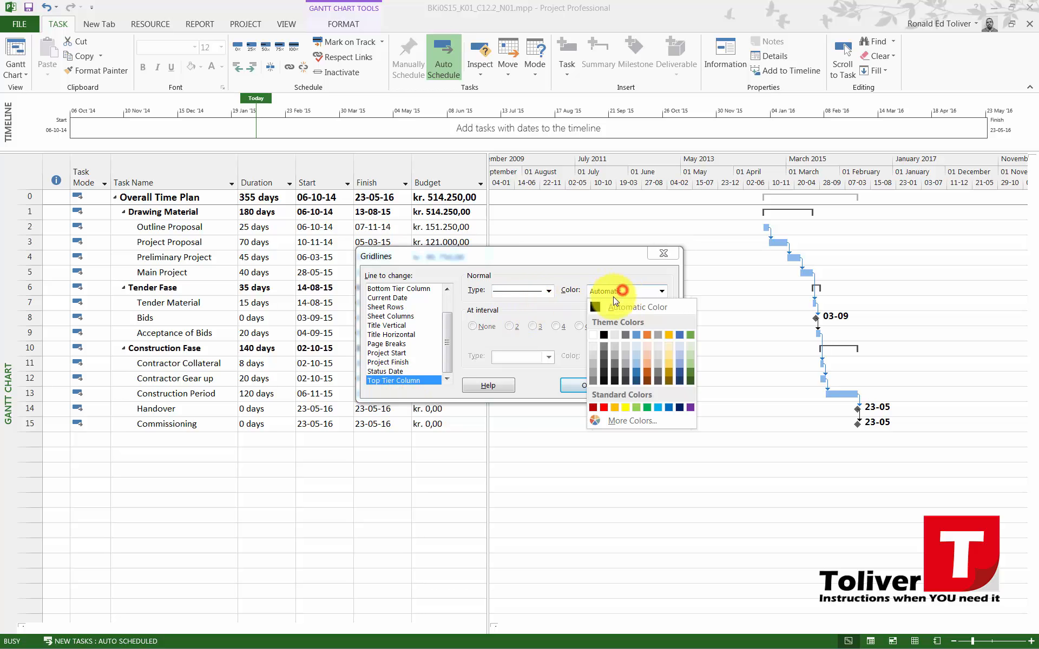
pyautogui.click(593, 352)
pyautogui.click(588, 384)
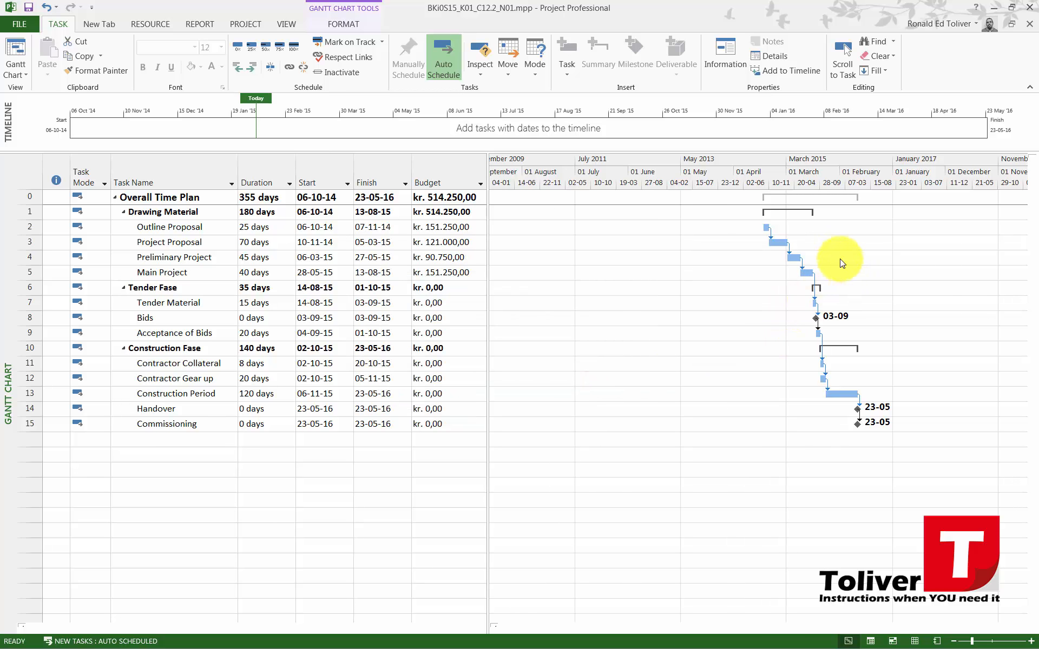
# Step: Open the print preview of the overall time plan
pyautogui.click(1031, 640)
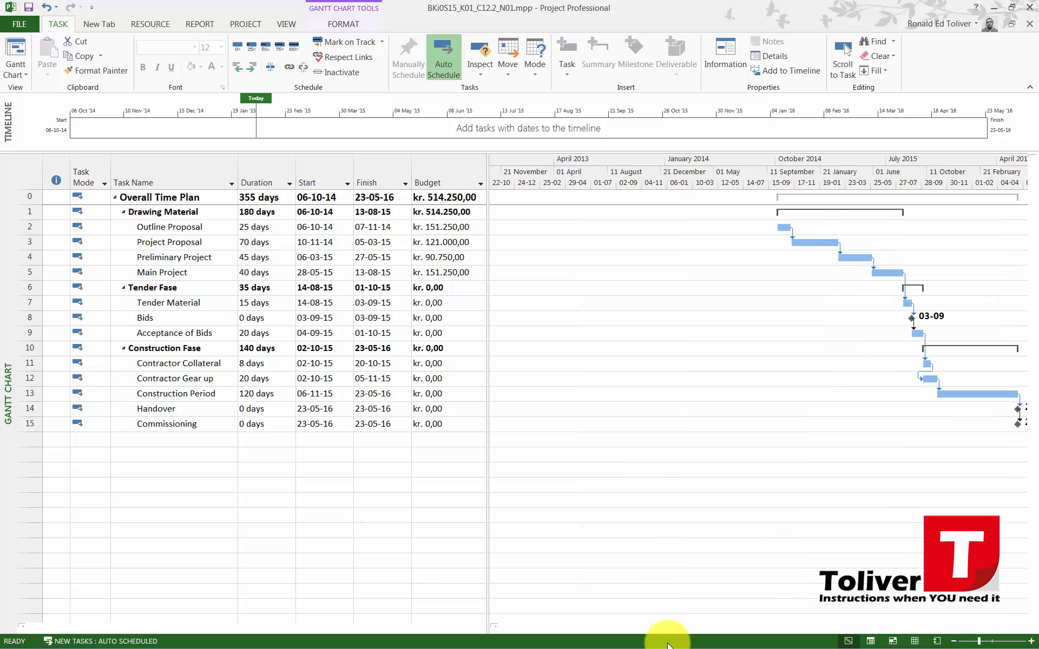
pyautogui.hotkey('ctrl', 'p')
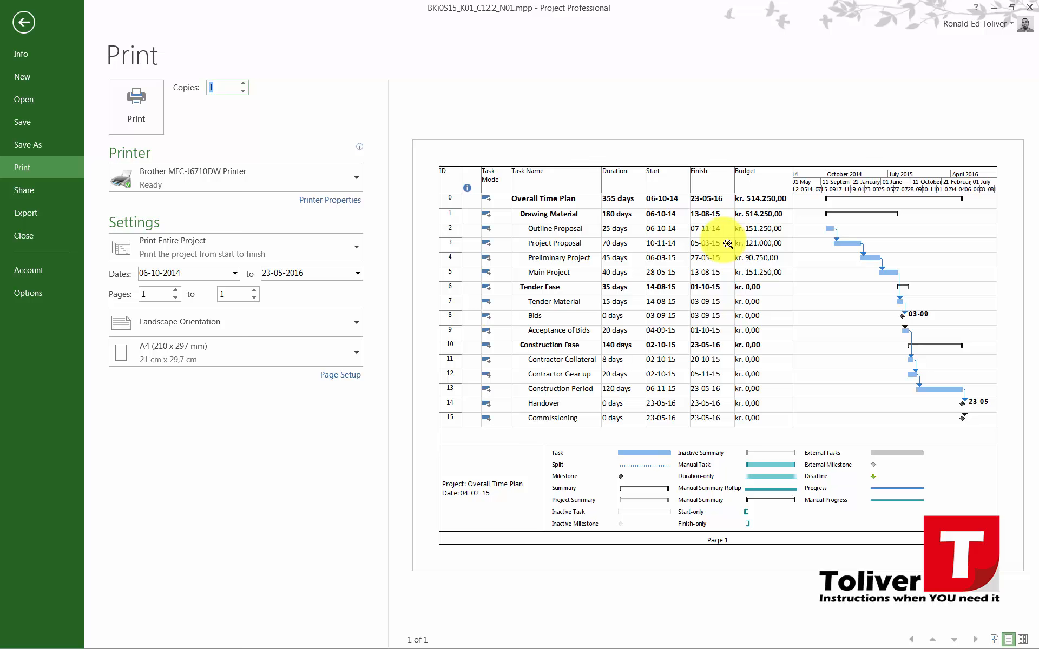
pyautogui.hotkey('alt', 'Tab')
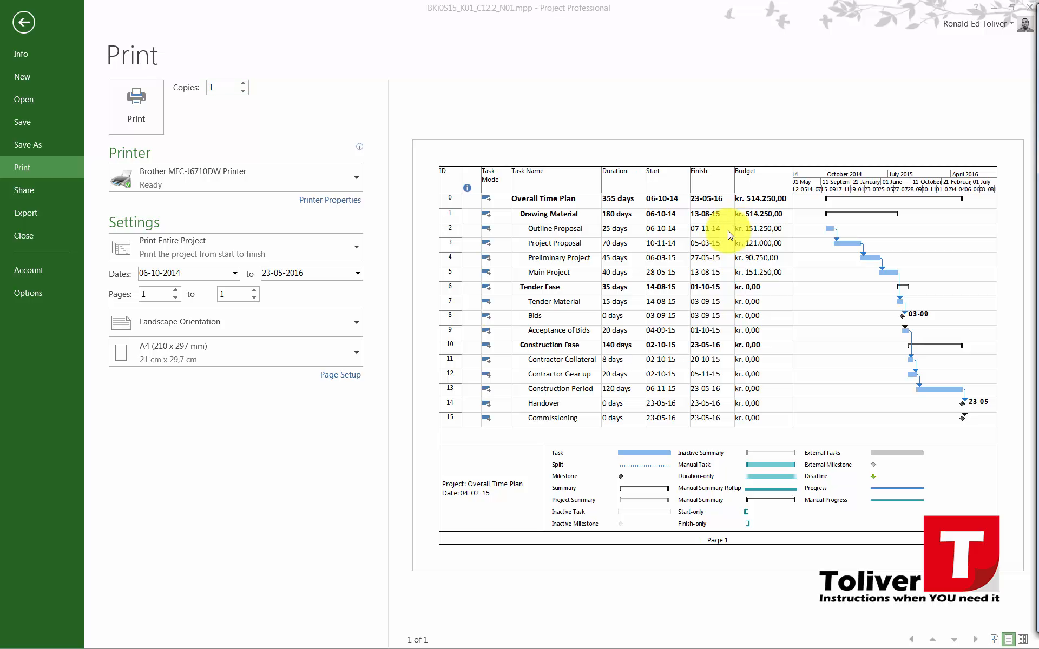
# Step: Leave the print preview and set the timescale's top tier units to Years
pyautogui.click(30, 20)
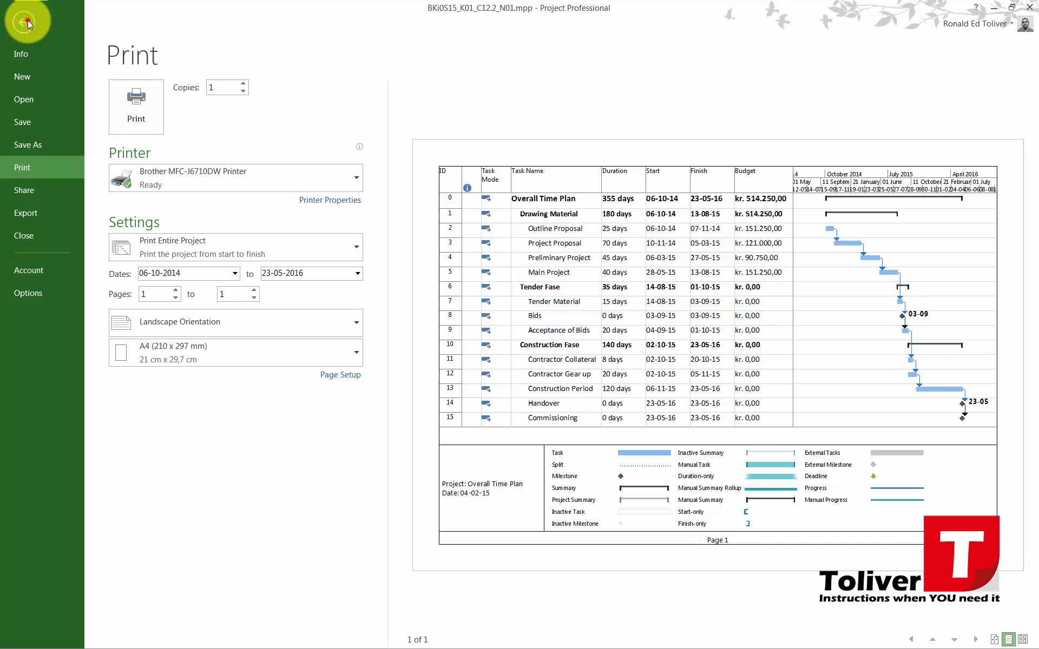
pyautogui.click(29, 21)
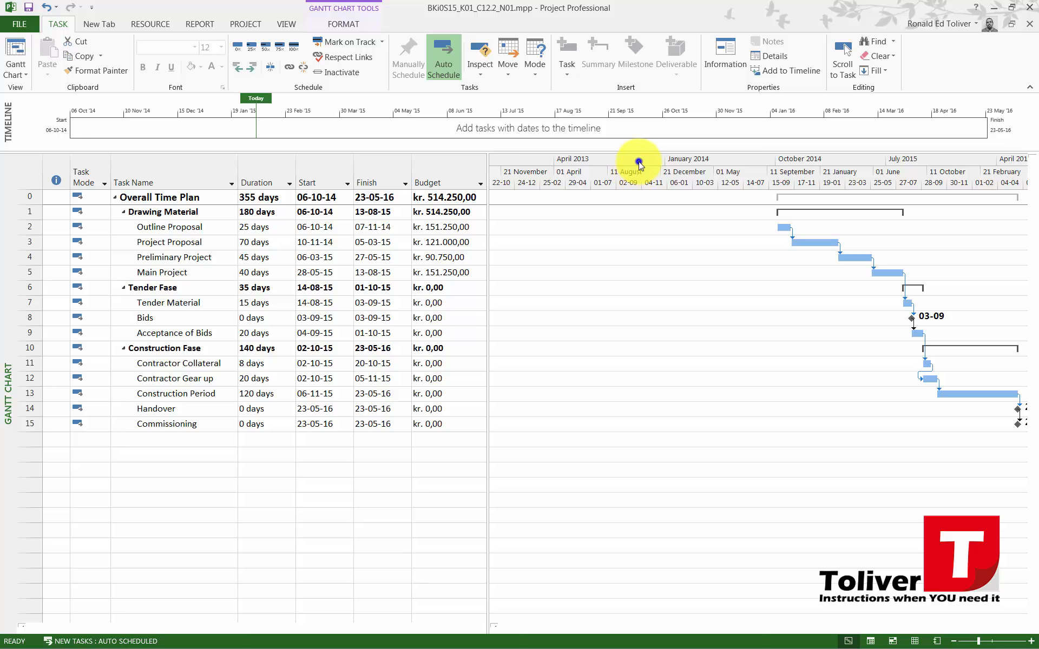
pyautogui.rightClick(639, 164)
pyautogui.click(665, 176)
pyautogui.click(349, 236)
pyautogui.click(412, 268)
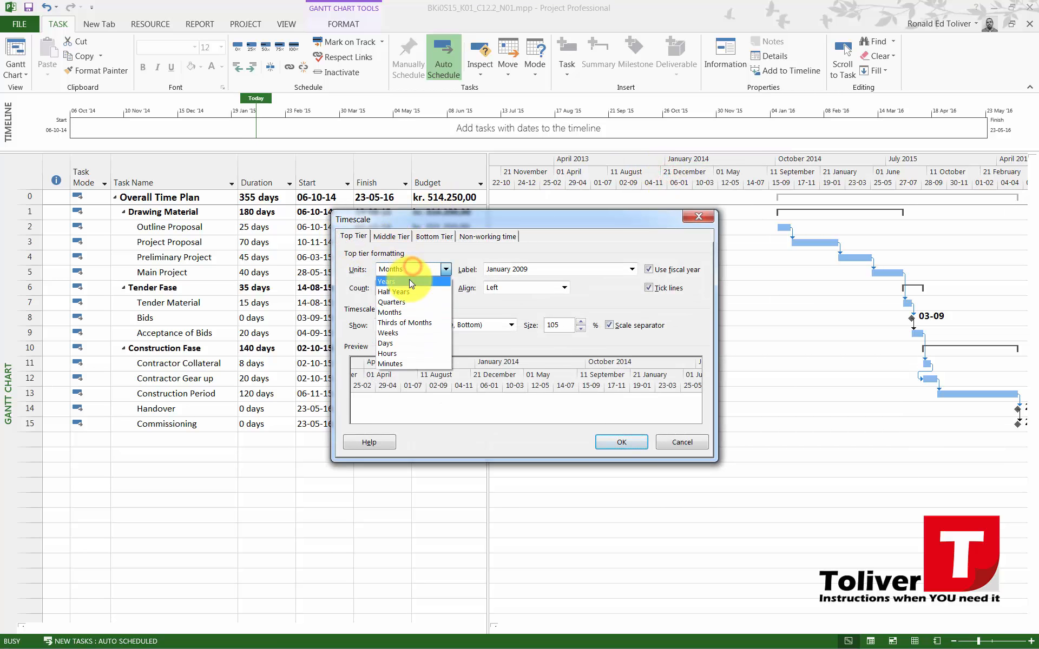
pyautogui.click(408, 280)
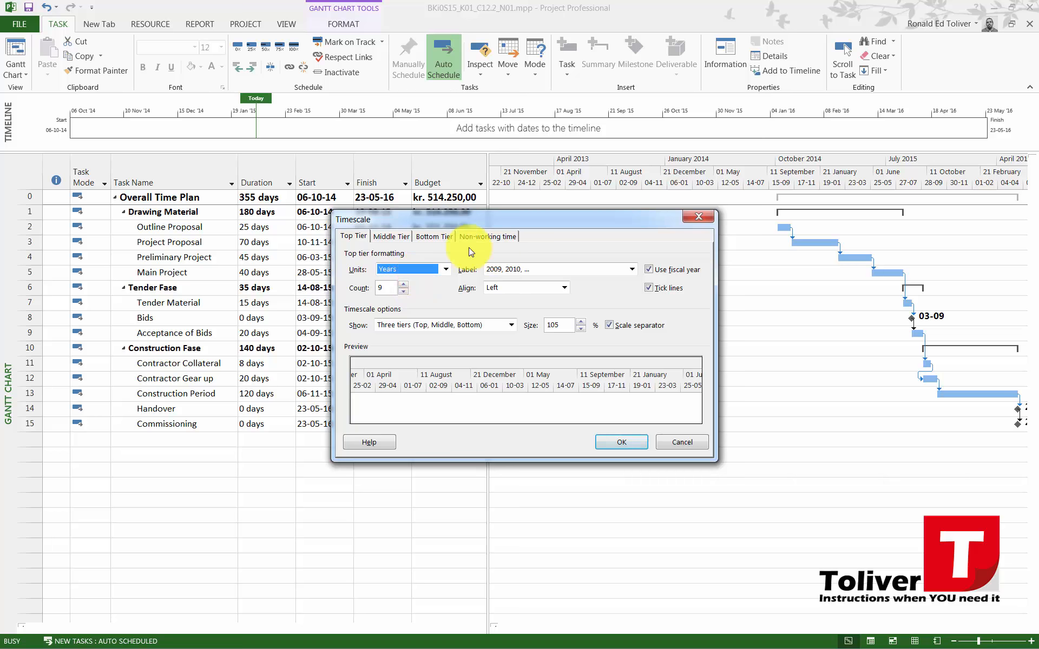
# Step: Set the timescale's middle tier units to Quarters and bottom tier units to Months, and apply the changes
pyautogui.click(393, 237)
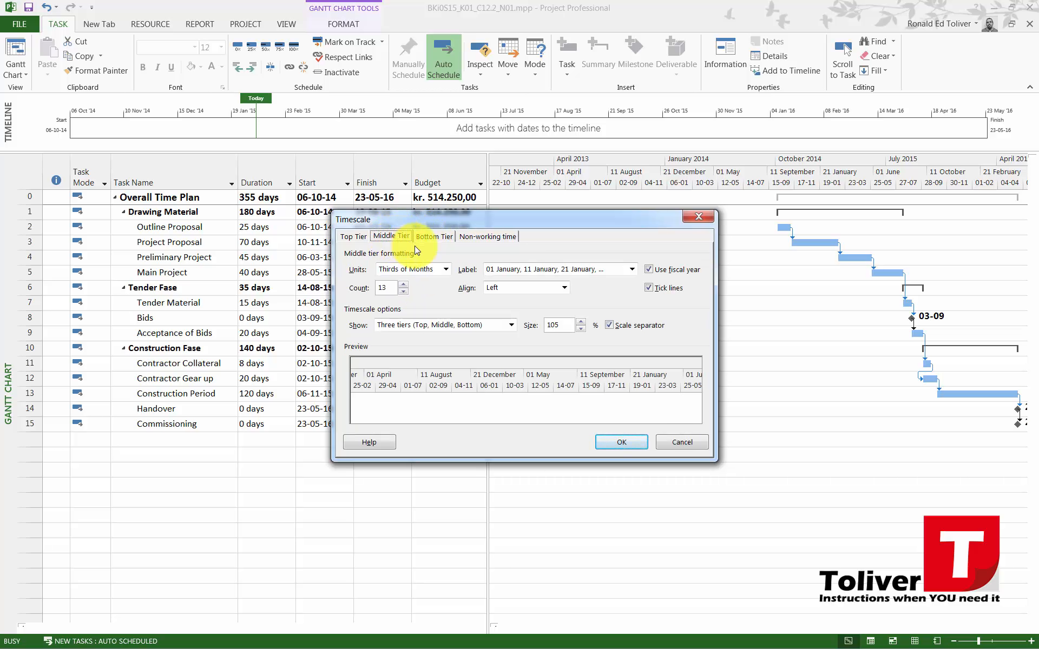
pyautogui.click(425, 269)
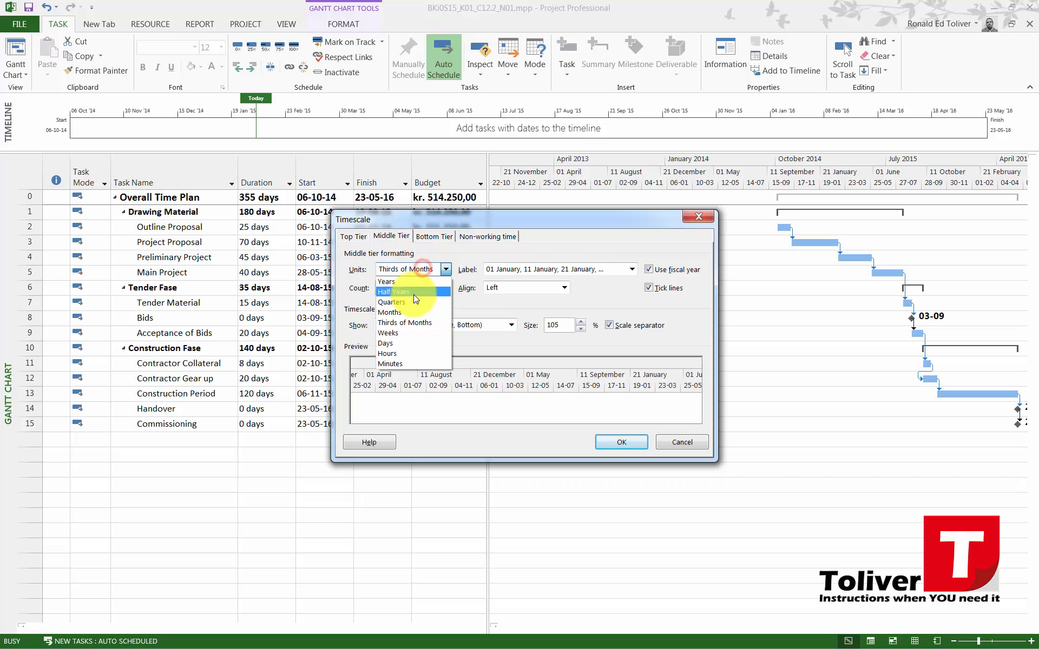
pyautogui.click(407, 302)
pyautogui.click(434, 236)
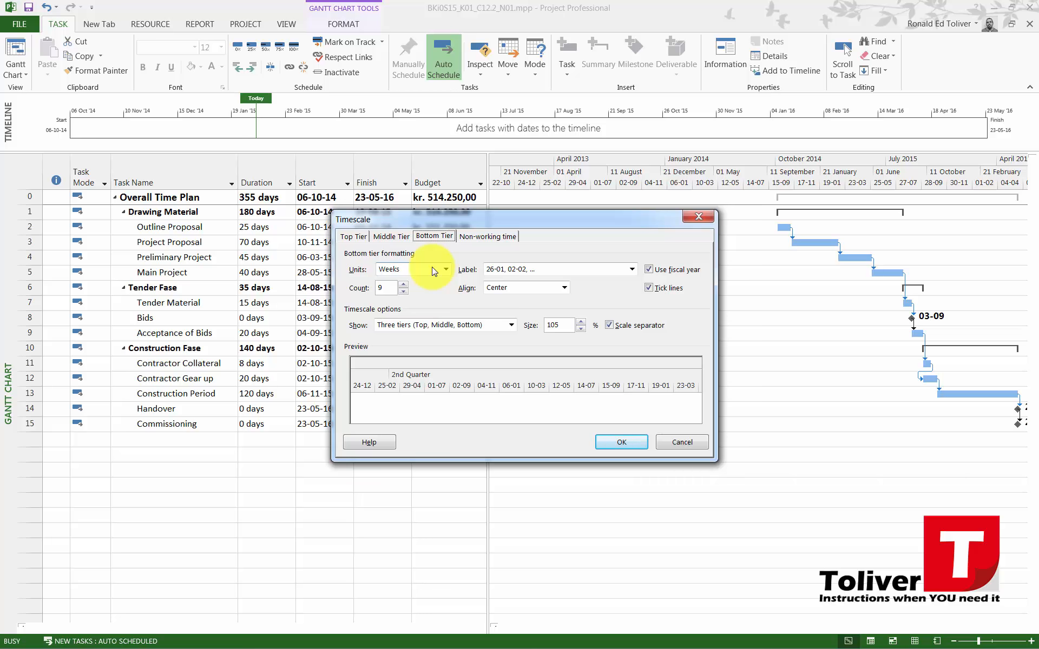
pyautogui.click(434, 269)
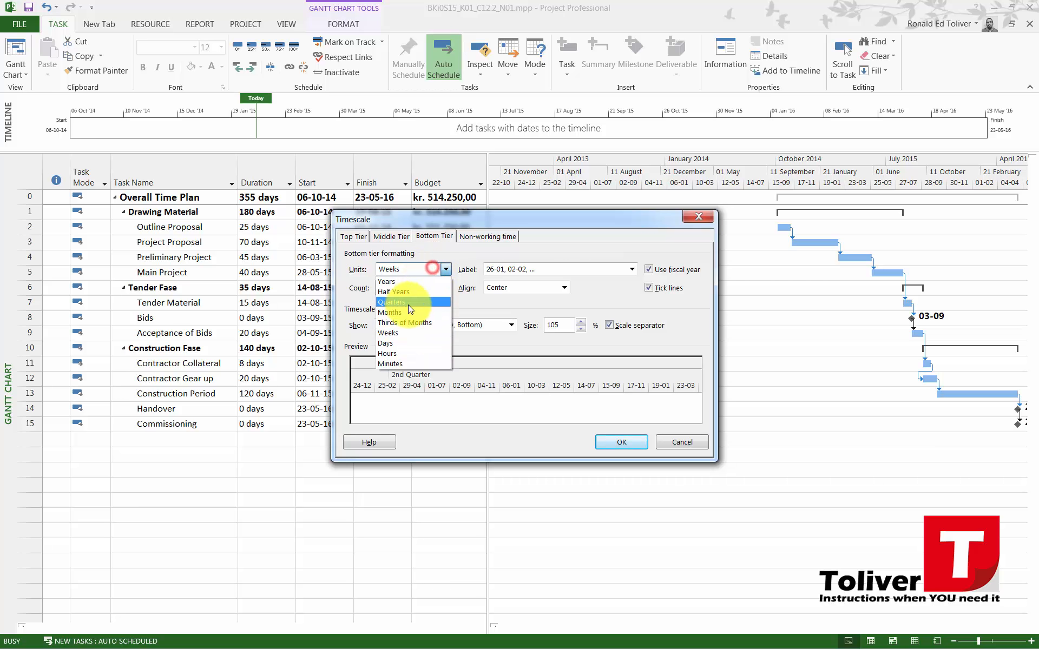
pyautogui.click(407, 309)
pyautogui.click(621, 443)
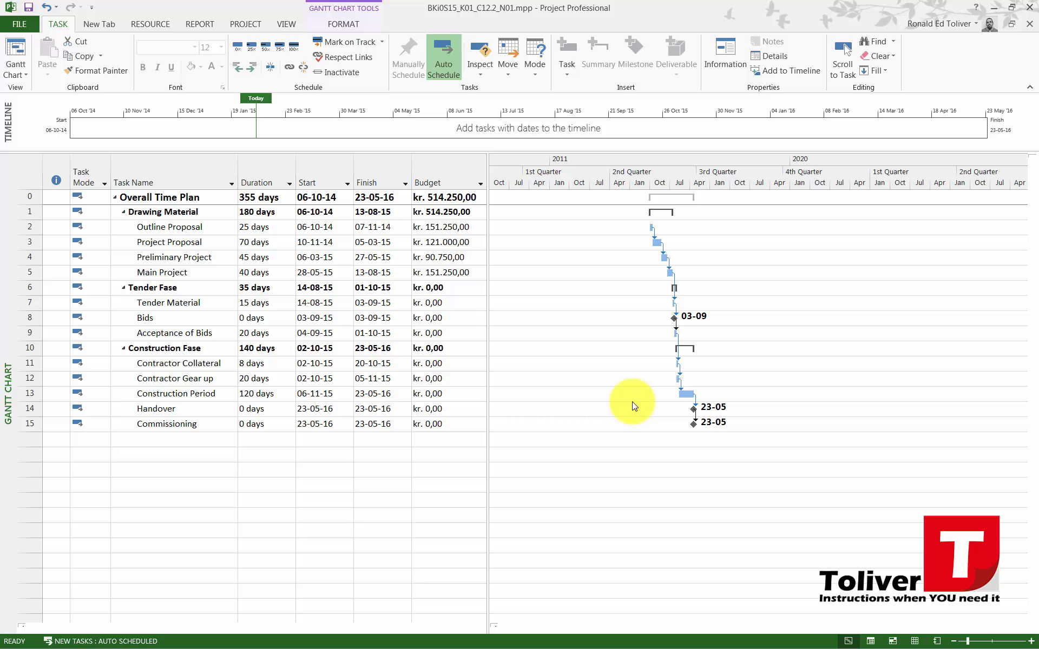
# Step: Zoom the Gantt chart's timescale in one level, checking the print preview before and after
pyautogui.hotkey('ctrl', 'p')
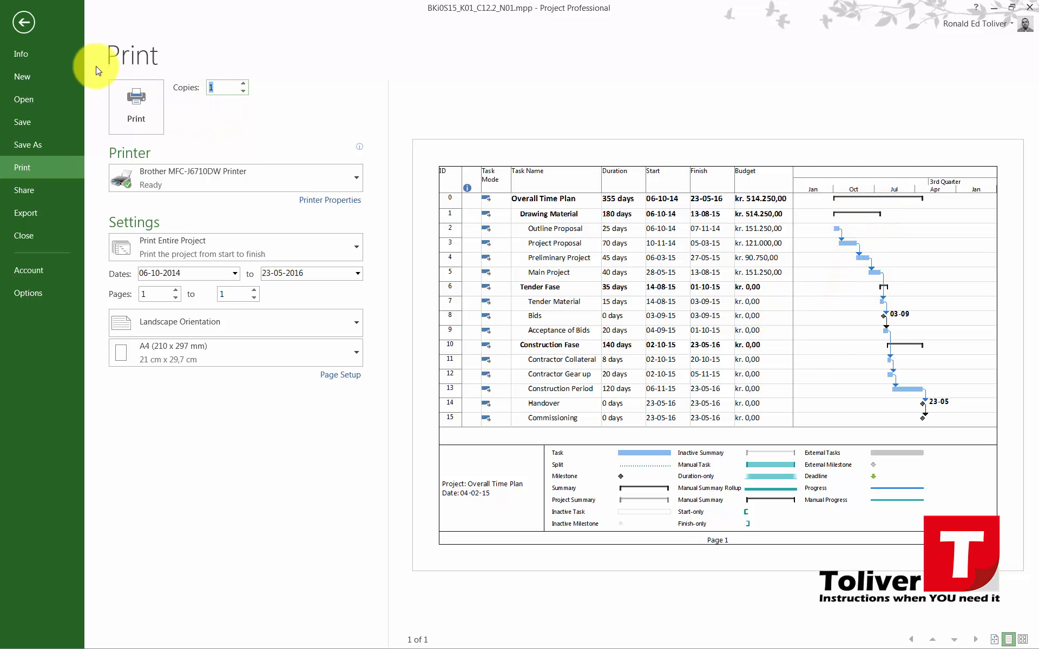
pyautogui.click(26, 20)
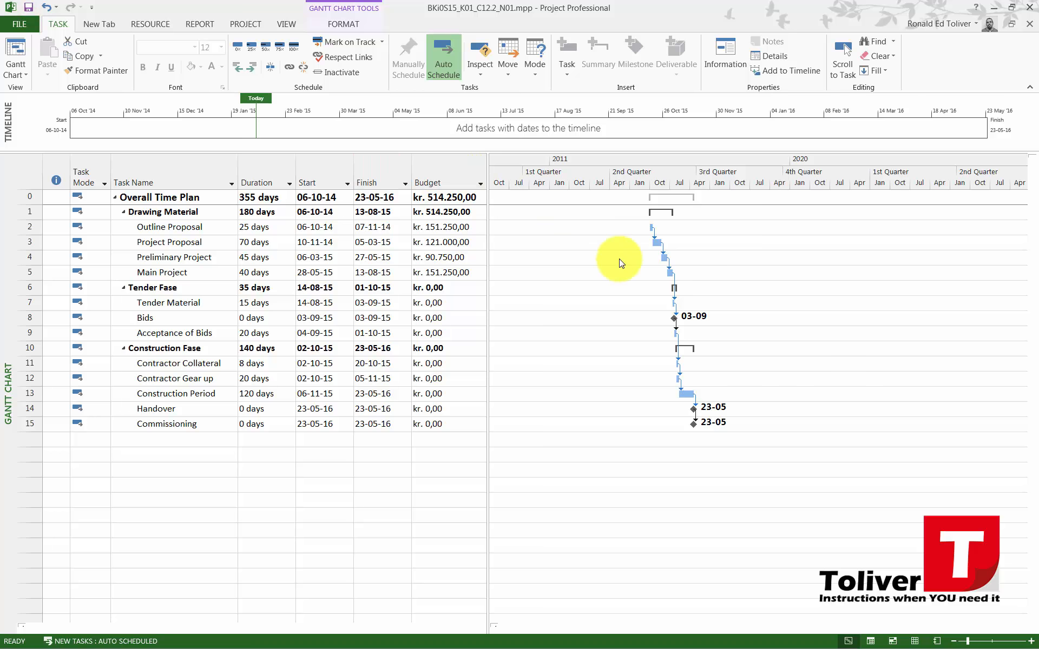
pyautogui.click(1029, 643)
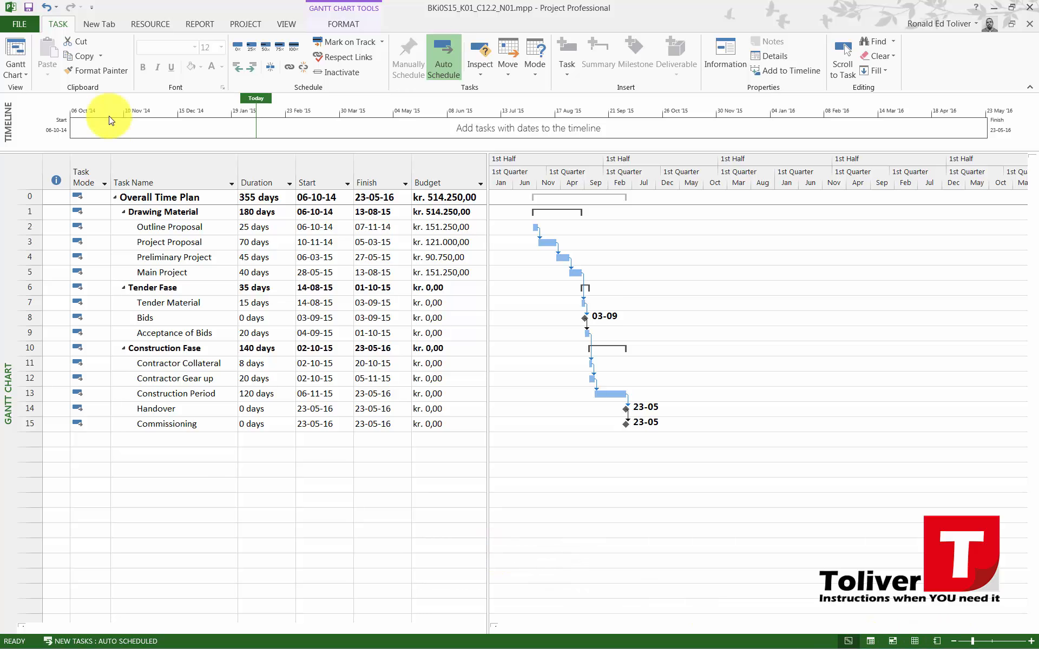
pyautogui.hotkey('ctrl', 'p')
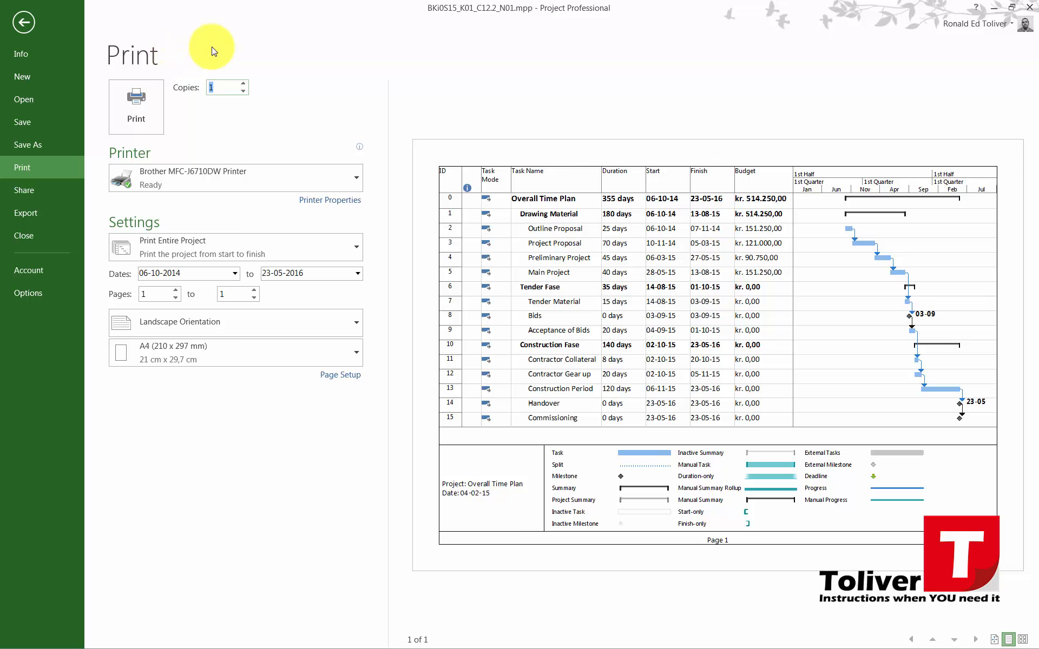
pyautogui.press('Escape')
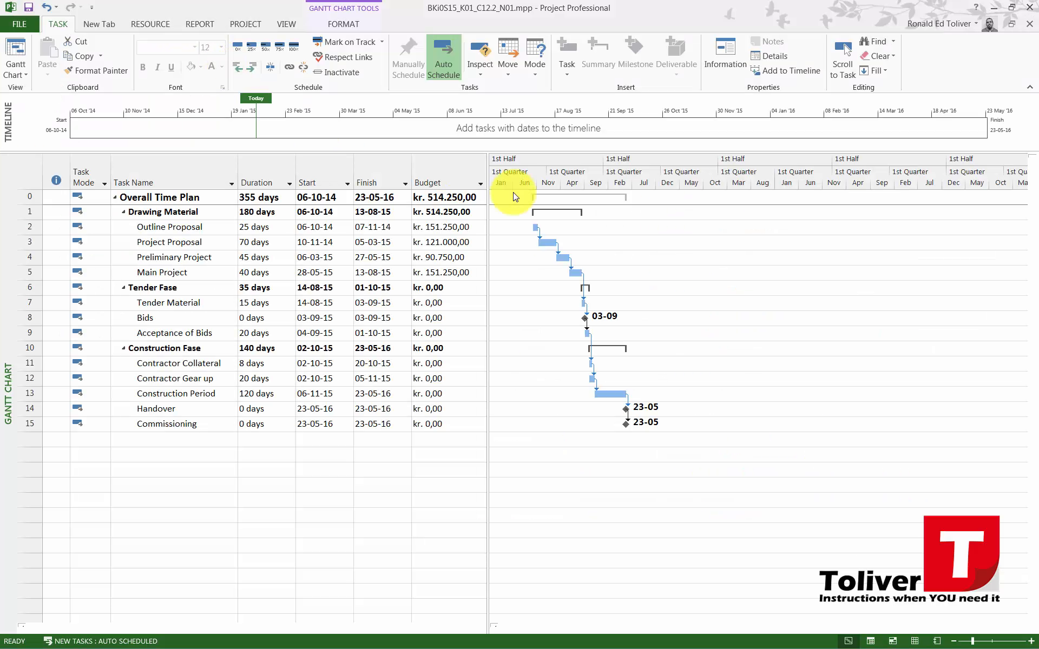
# Step: Zoom the timescale in two more levels to show half years, quarters and single months, and check the print preview
pyautogui.click(1031, 642)
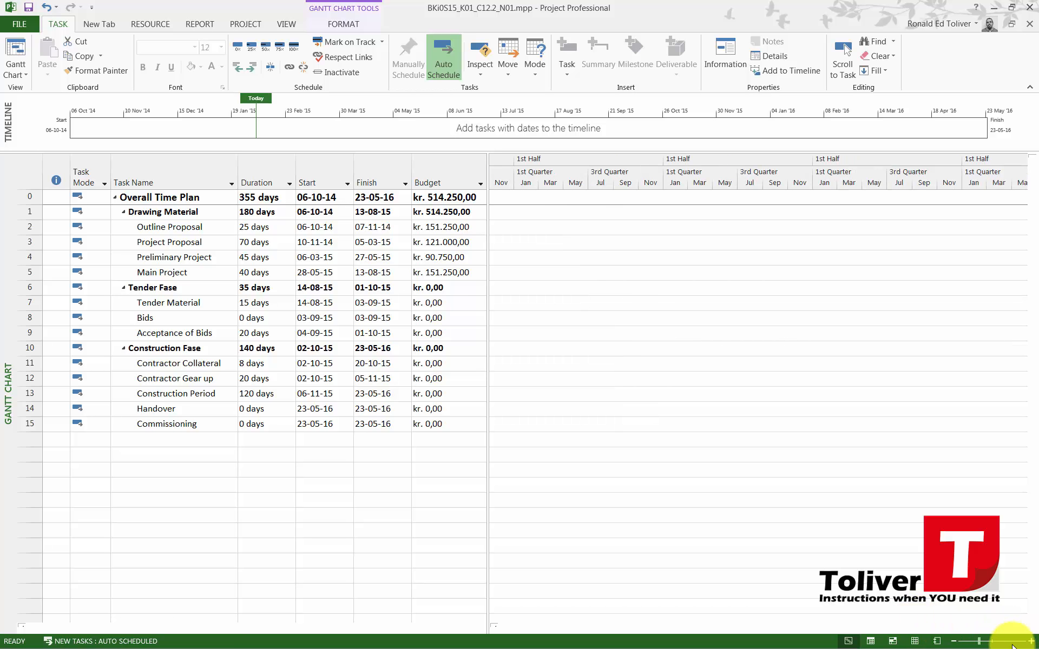
pyautogui.moveTo(776, 628); pyautogui.dragTo(590, 642)
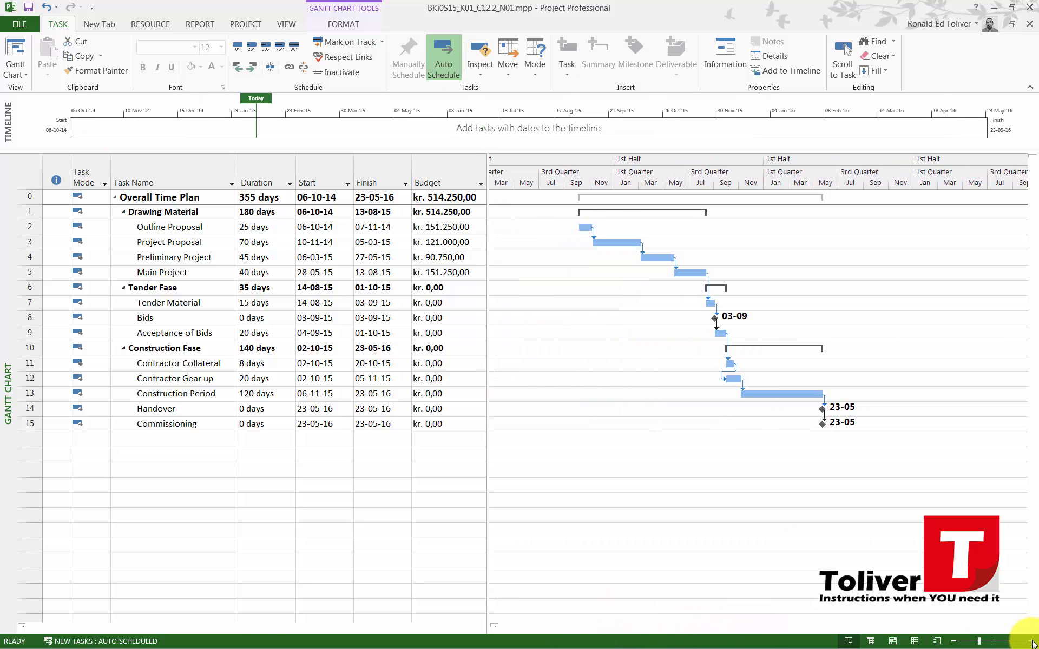
pyautogui.click(1031, 641)
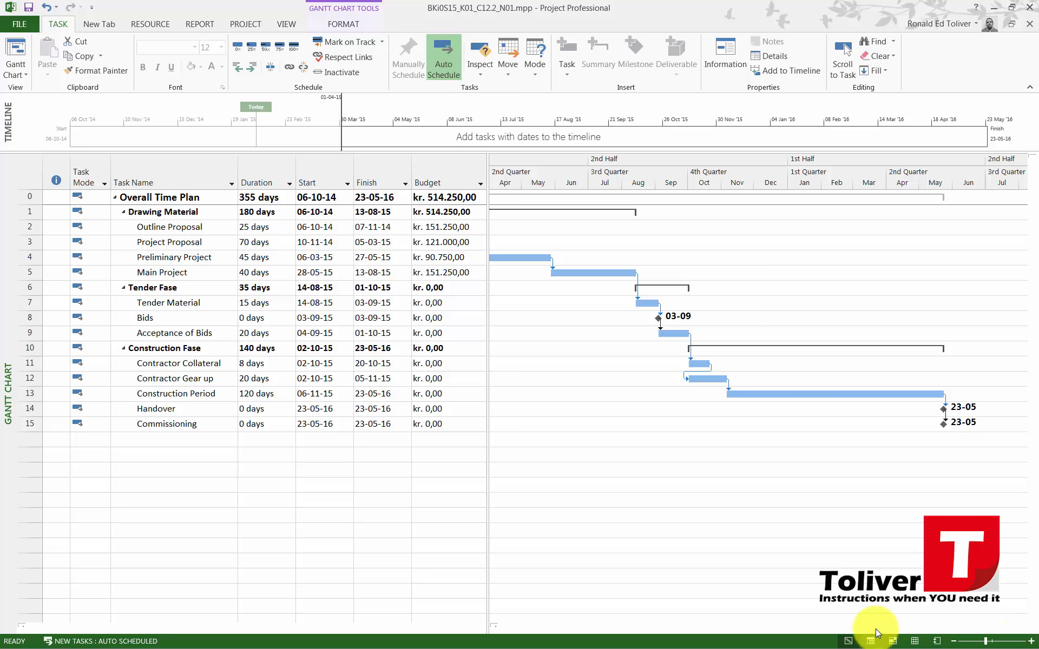
pyautogui.moveTo(876, 631); pyautogui.dragTo(830, 638)
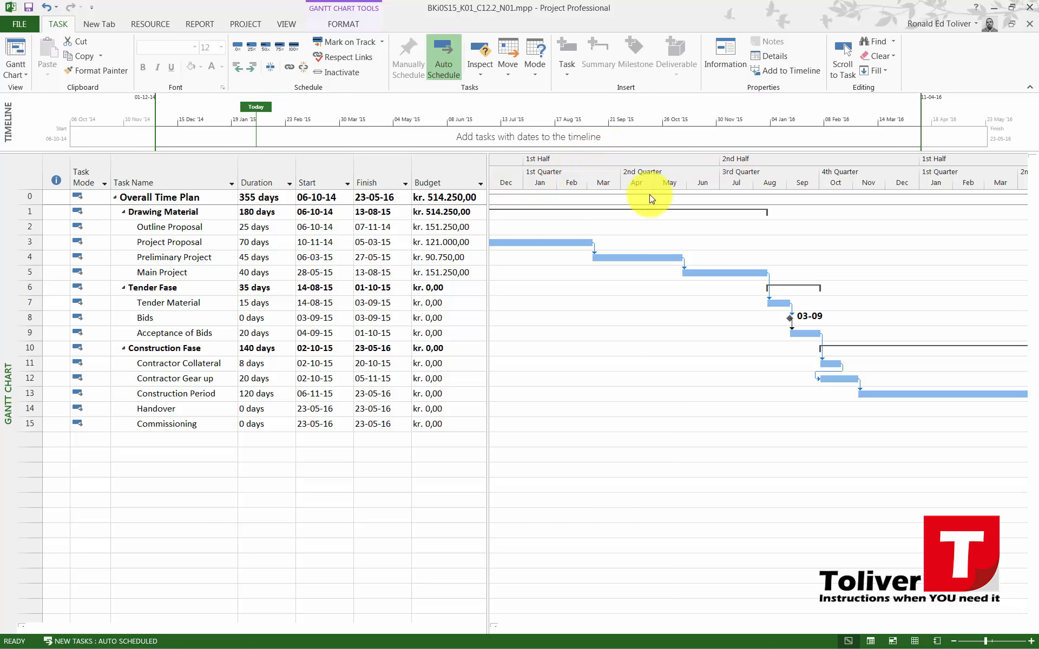
pyautogui.hotkey('ctrl', 'p')
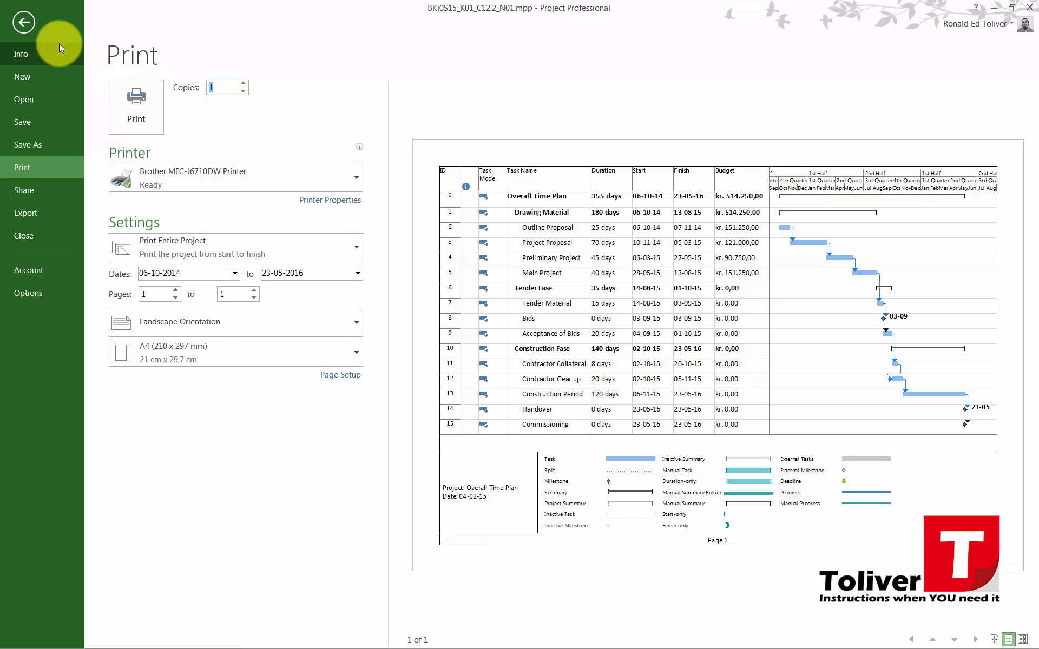
pyautogui.click(27, 21)
# Step: Set the timescale's middle tier label format to "Qtr 1, Qtr 2, ..."
pyautogui.rightClick(603, 175)
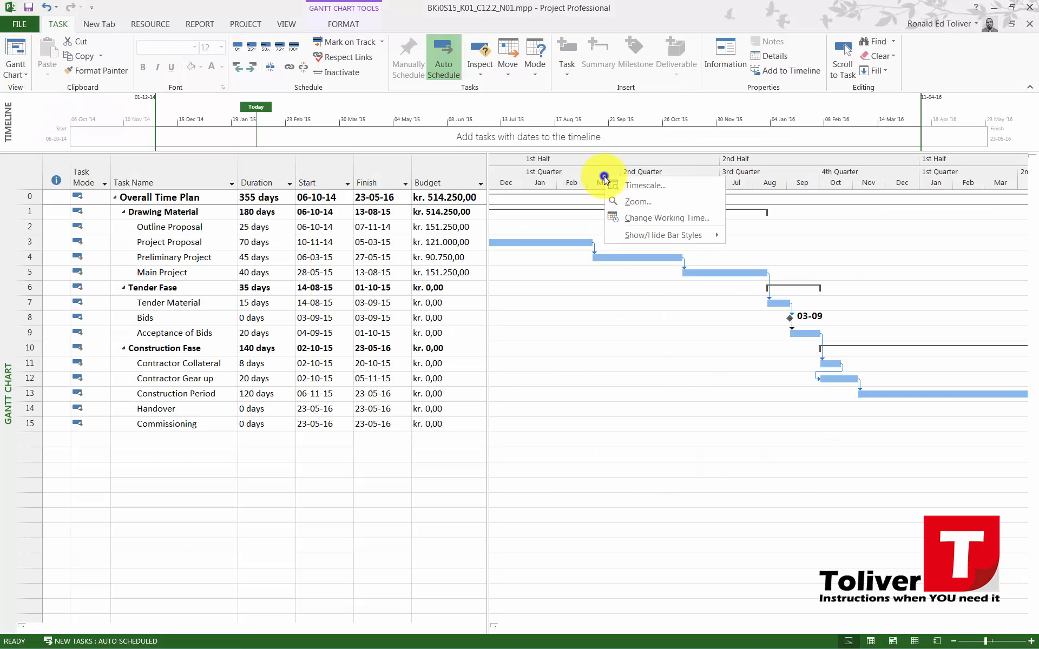
pyautogui.click(628, 188)
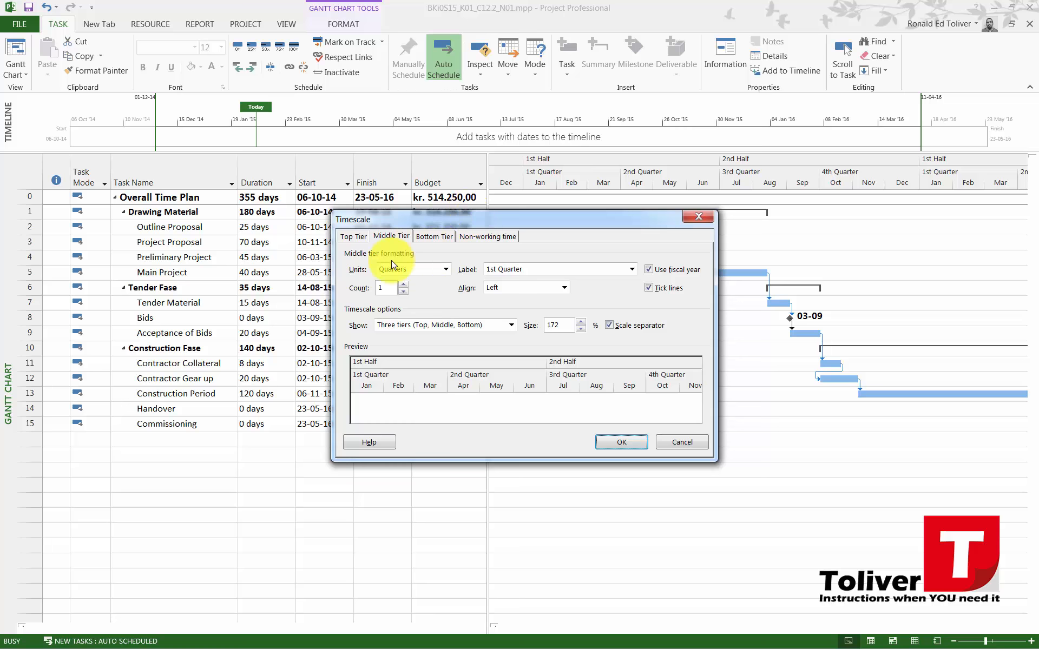
pyautogui.click(549, 270)
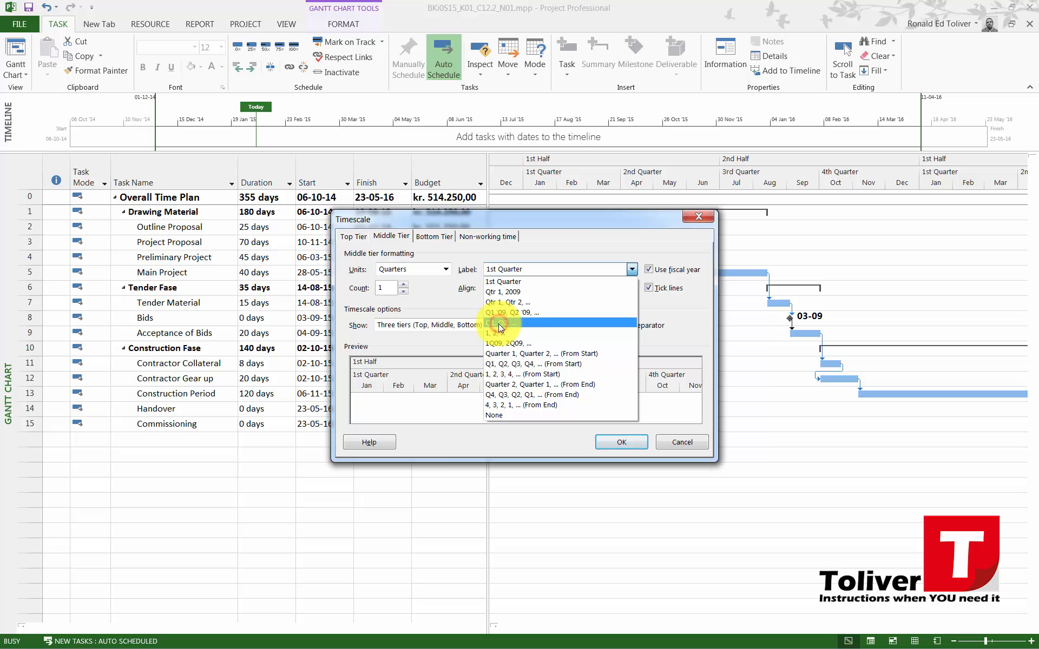
pyautogui.click(496, 302)
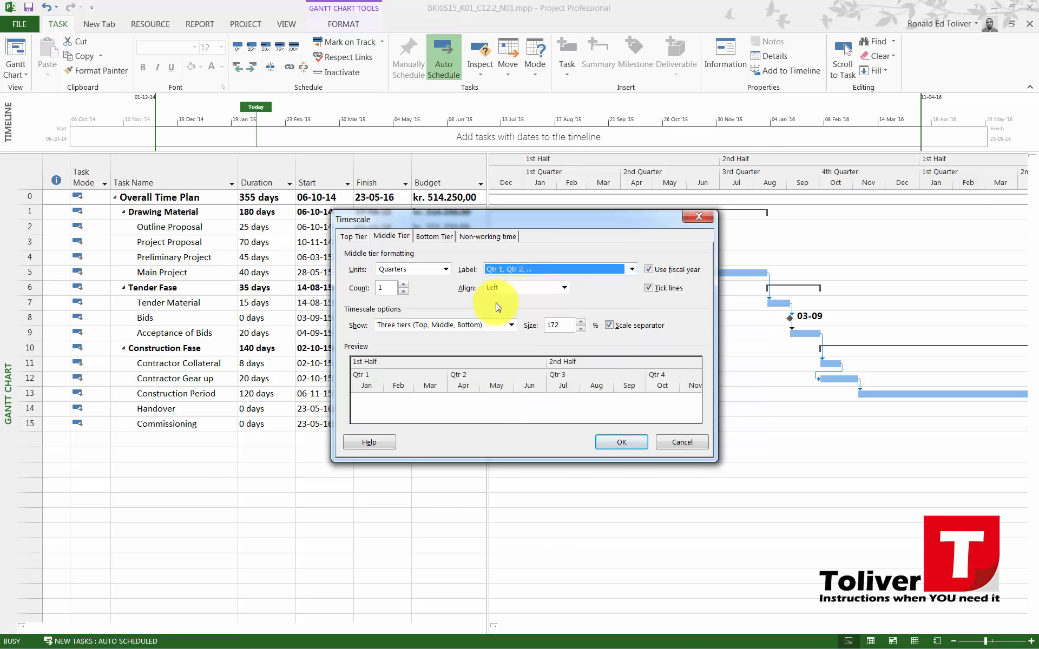
# Step: Set the timescale's bottom tier label format to "J, F, ...", apply it and check the print preview
pyautogui.click(434, 236)
pyautogui.click(524, 269)
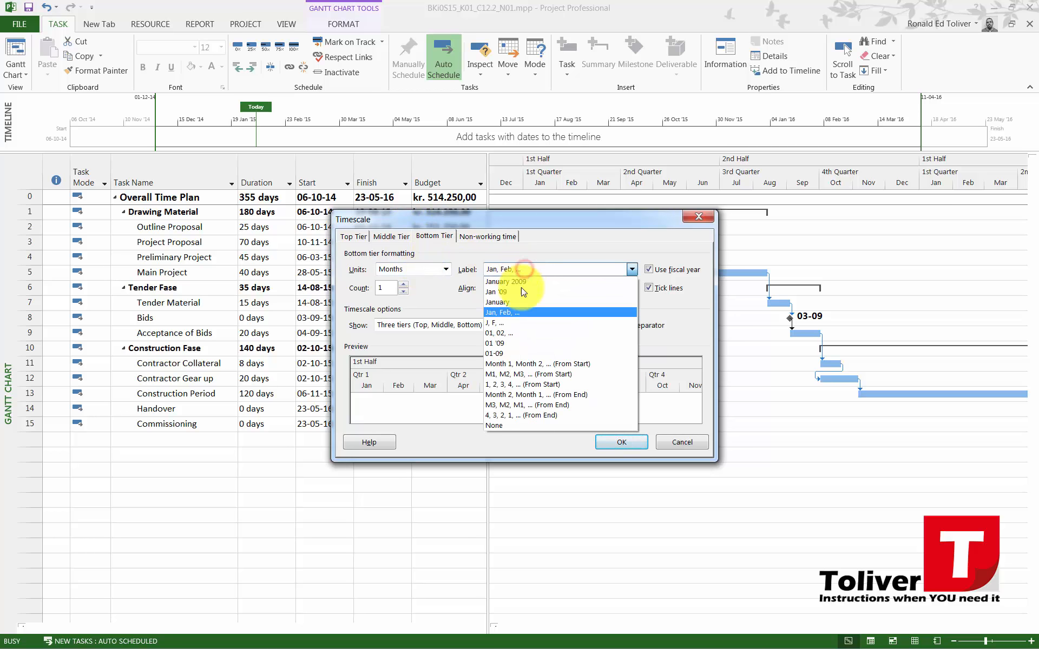
pyautogui.click(511, 322)
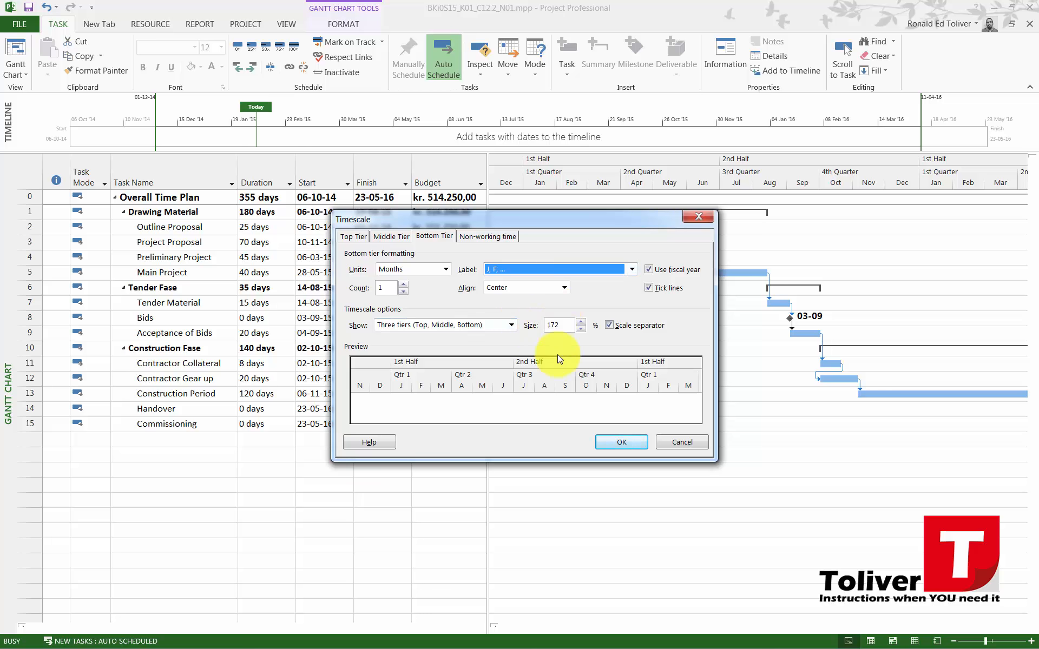
pyautogui.click(616, 444)
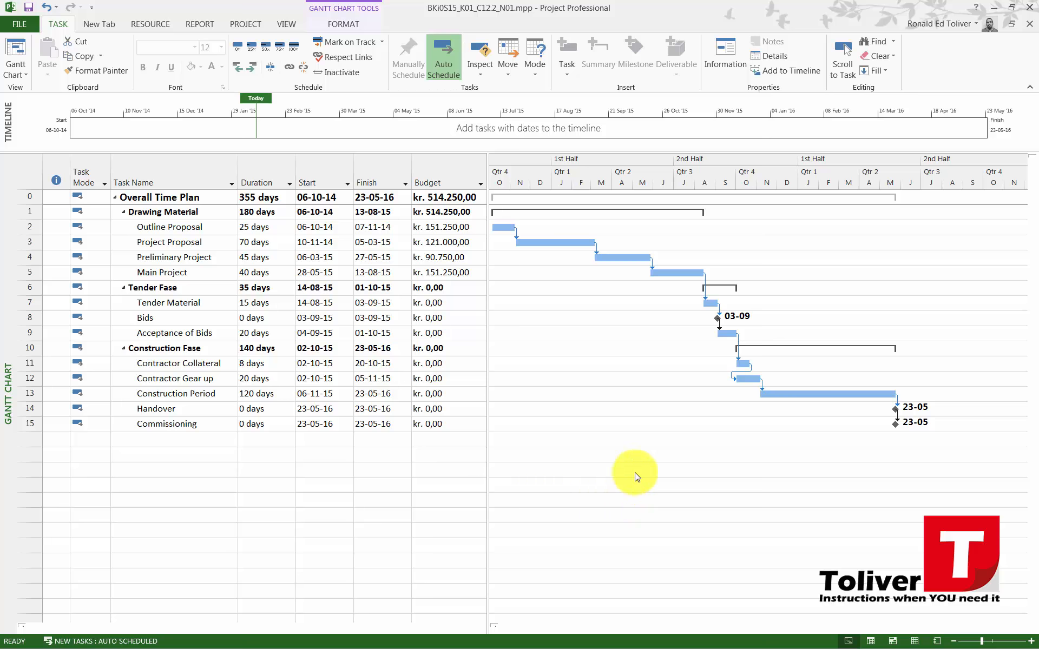
pyautogui.hotkey('ctrl', 'p')
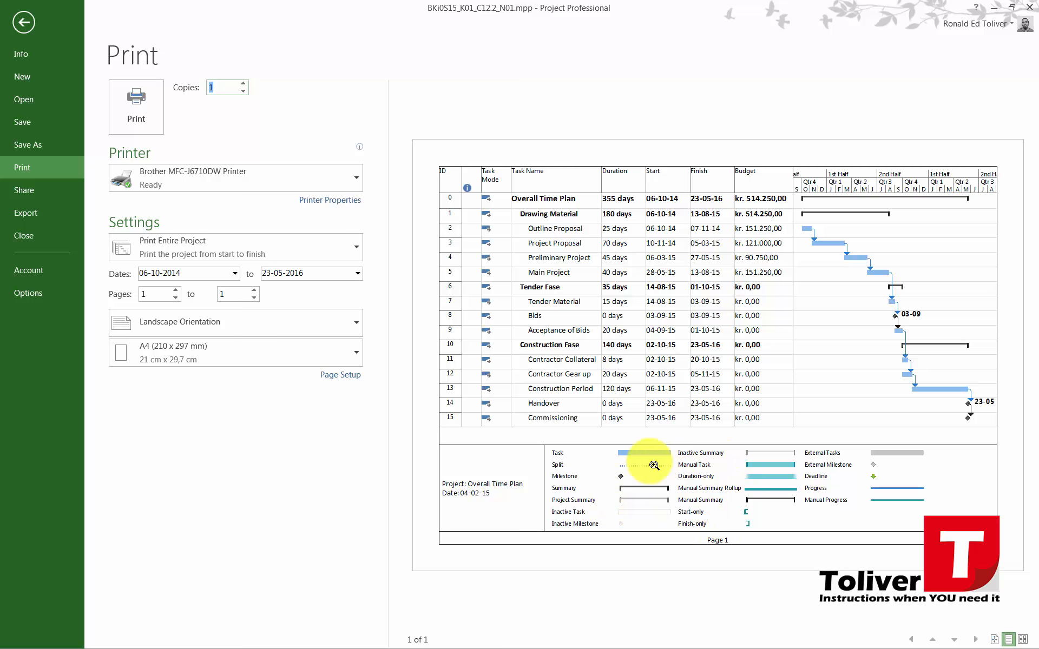
pyautogui.click(20, 25)
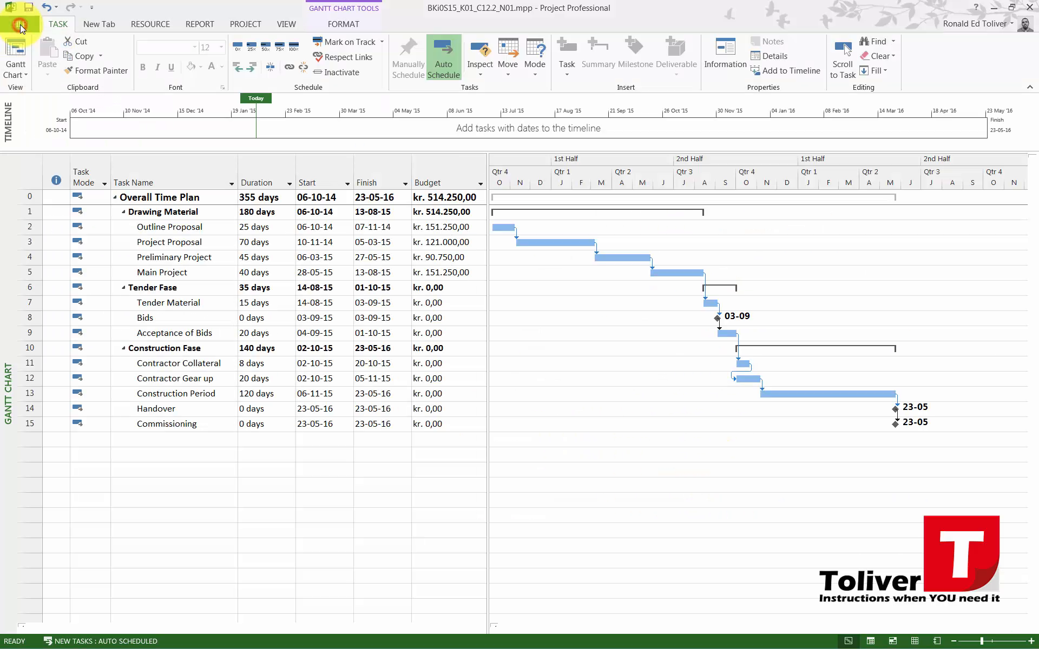
# Step: Prefix the Split bar style's name with an asterisk to leave it out of the printed legend
pyautogui.rightClick(571, 337)
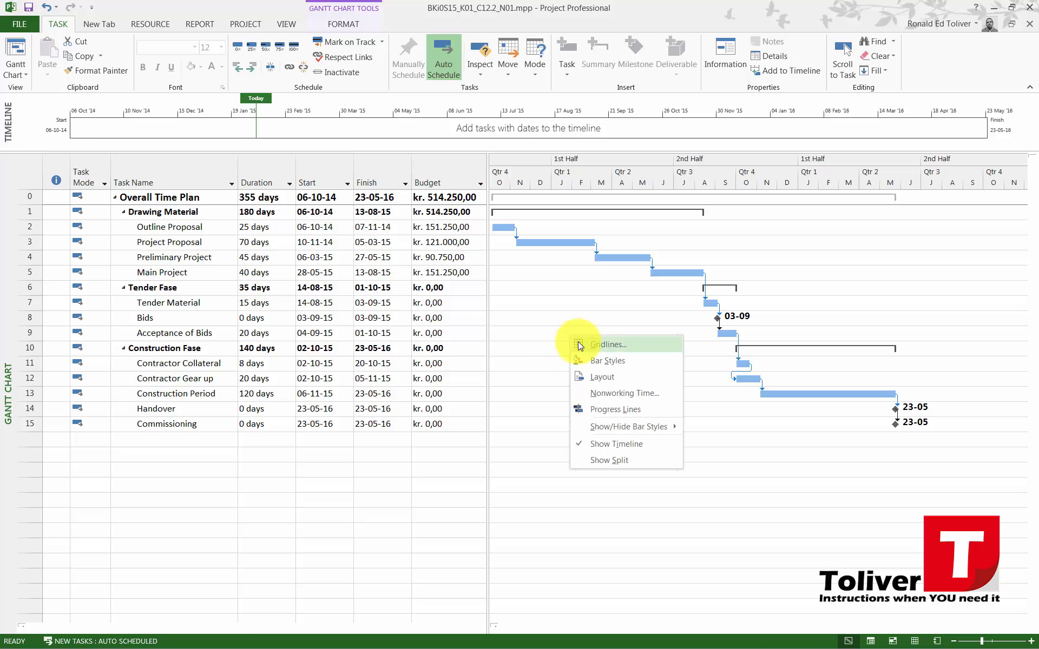
pyautogui.click(616, 367)
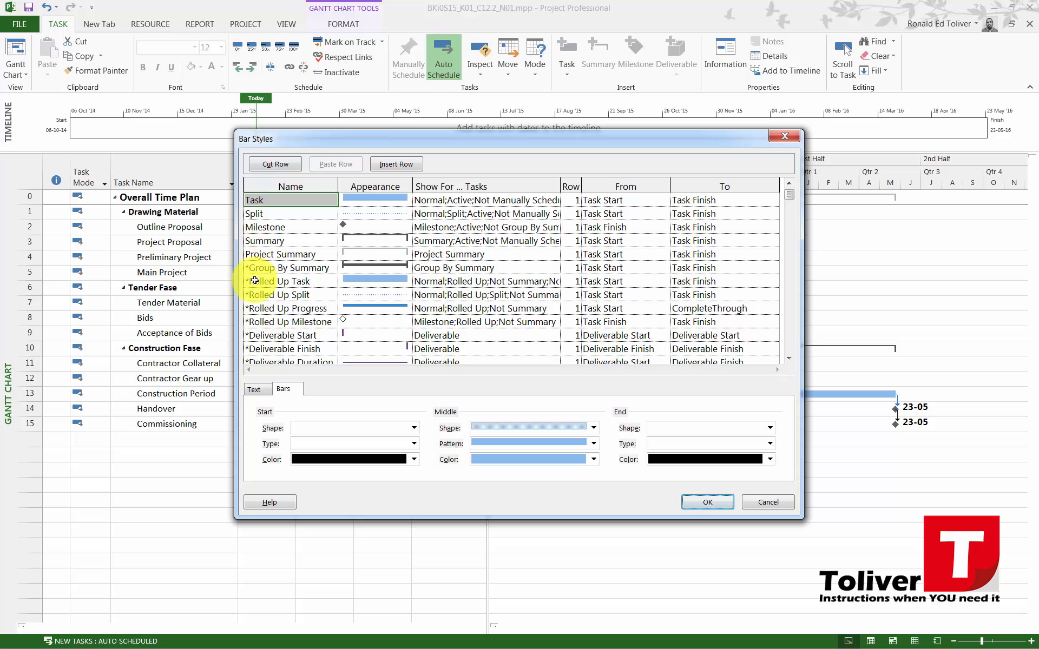
pyautogui.click(248, 212)
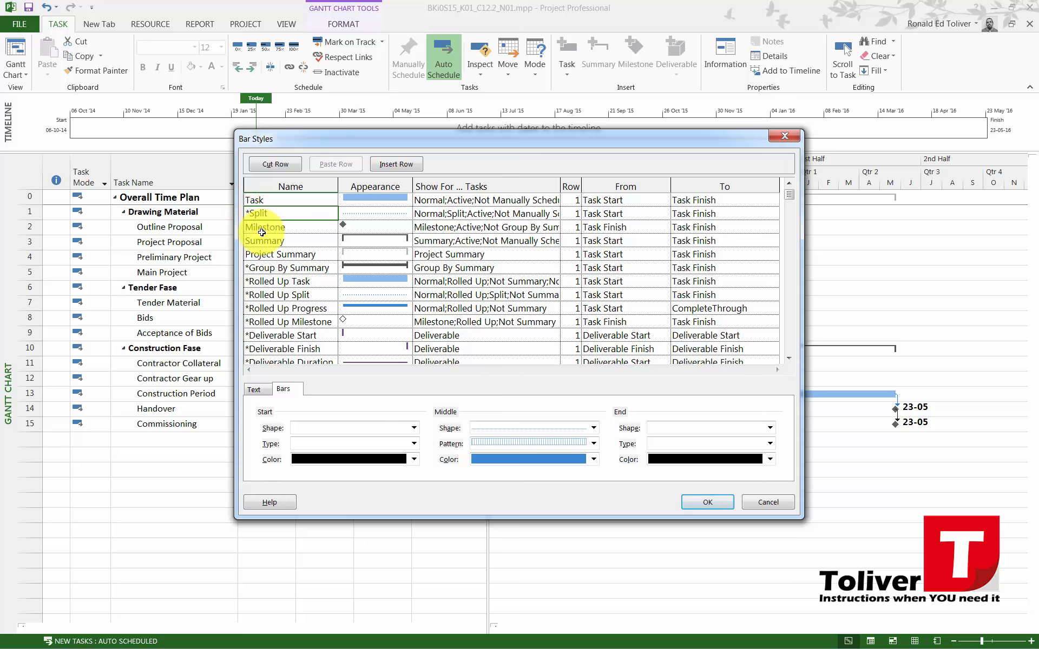
pyautogui.click(261, 230)
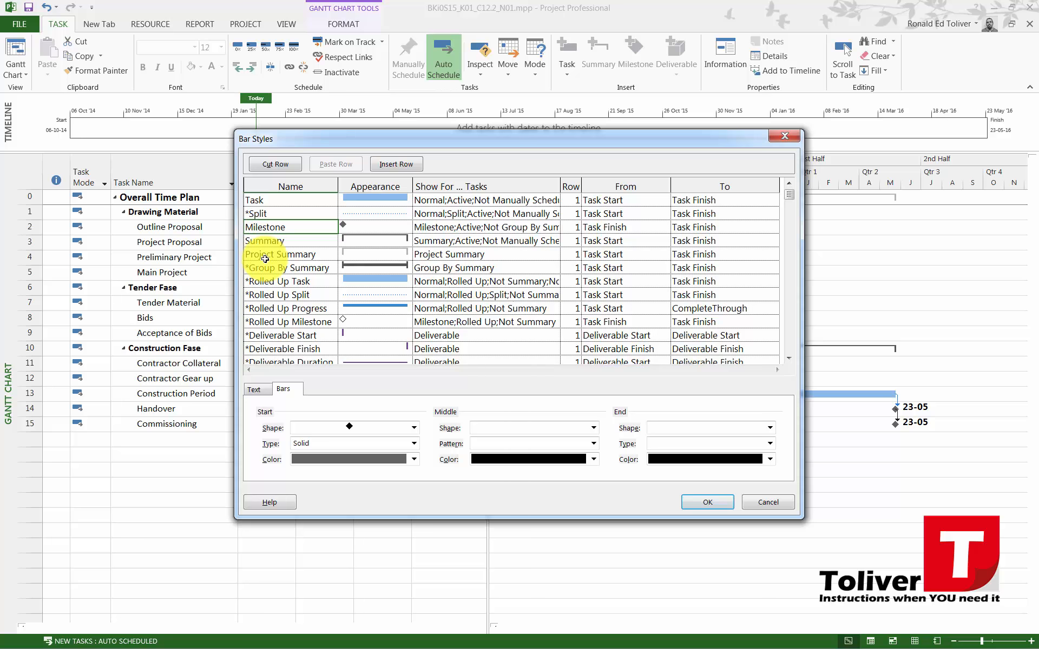
pyautogui.click(264, 282)
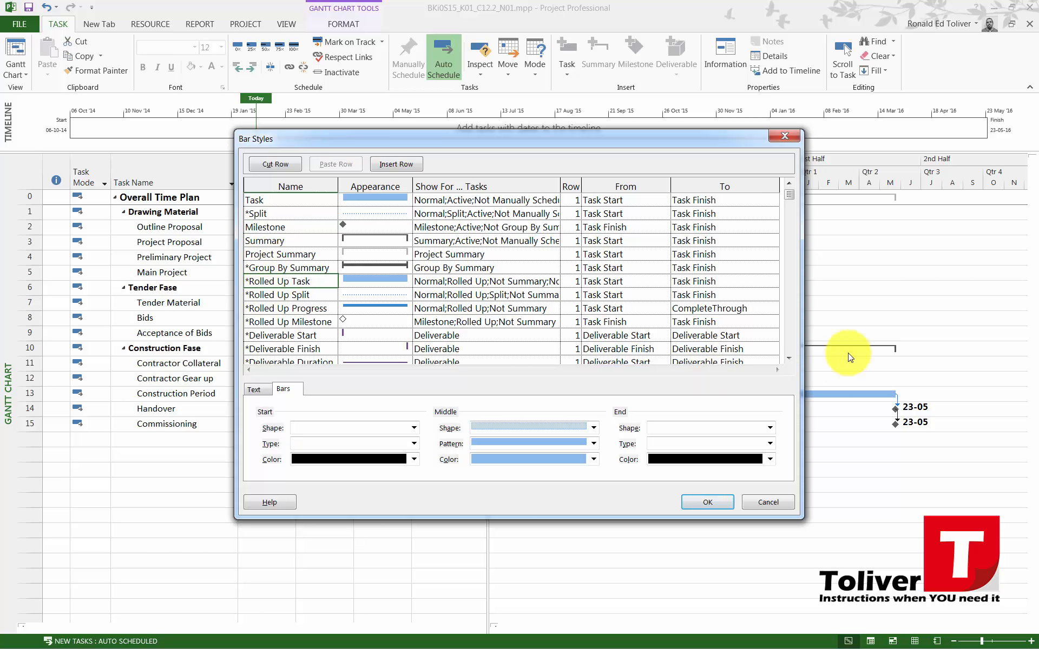
# Step: Prefix the Inactive Task bar style's name with an asterisk to leave it out of the printed legend
pyautogui.click(789, 357)
pyautogui.click(790, 357)
pyautogui.click(790, 357)
pyautogui.click(790, 357)
pyautogui.click(790, 357)
pyautogui.click(790, 357)
pyautogui.click(791, 357)
pyautogui.click(790, 357)
pyautogui.click(790, 357)
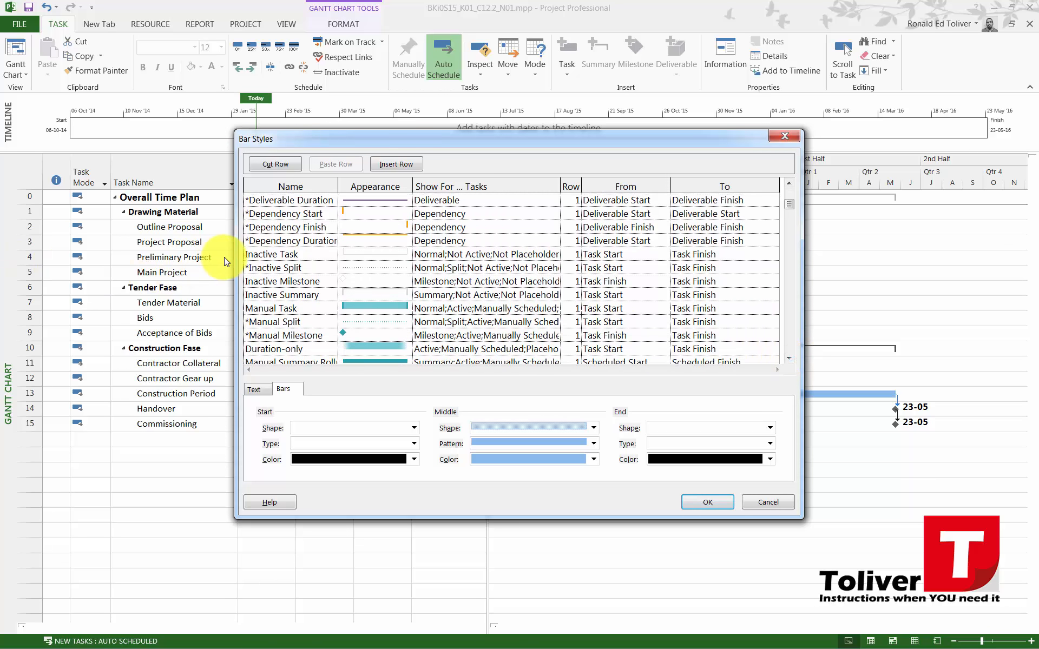
pyautogui.click(246, 254)
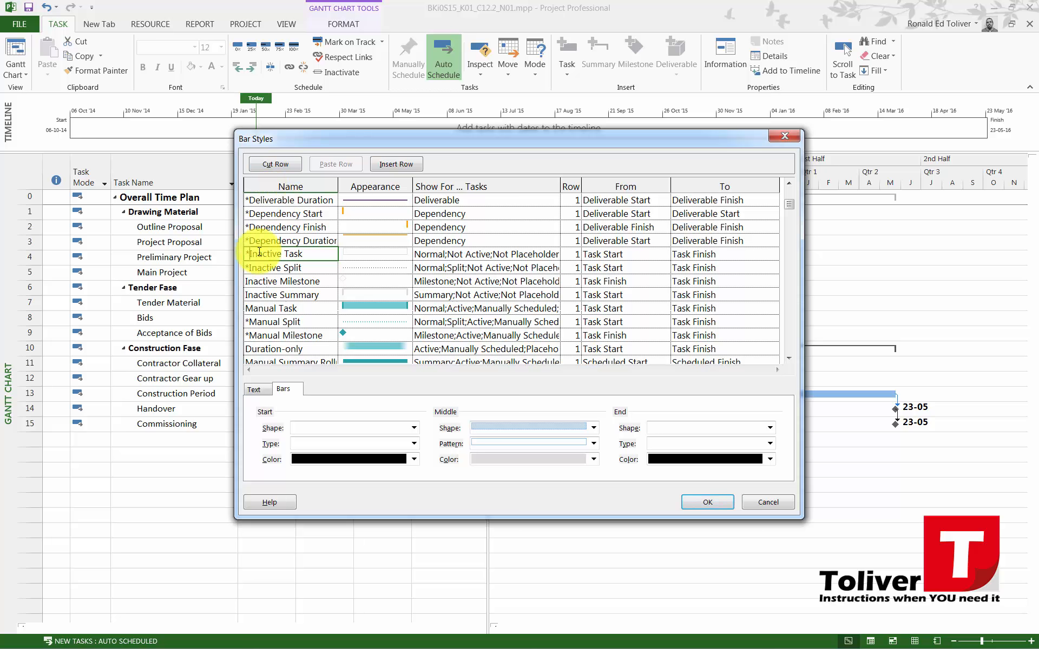
# Step: Prefix the Inactive Milestone and Manual Task bar style names with an asterisk to leave them out of the legend
pyautogui.click(246, 280)
pyautogui.write('*')
pyautogui.click(250, 311)
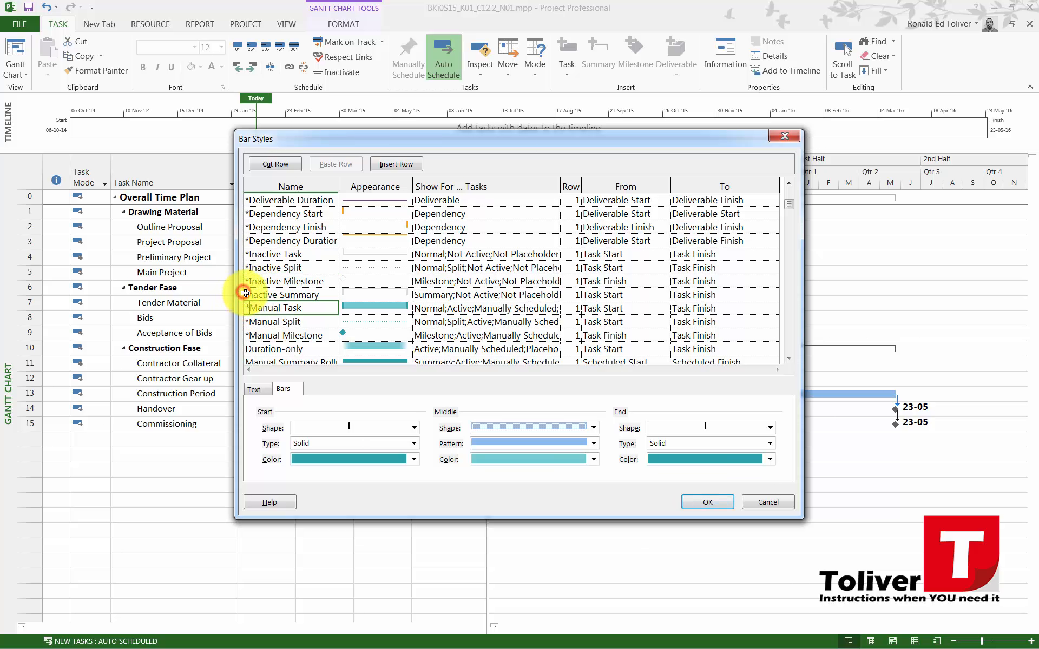
# Step: Prefix the Inactive Summary bar style's name with an asterisk, keeping the rest of the name
pyautogui.click(246, 294)
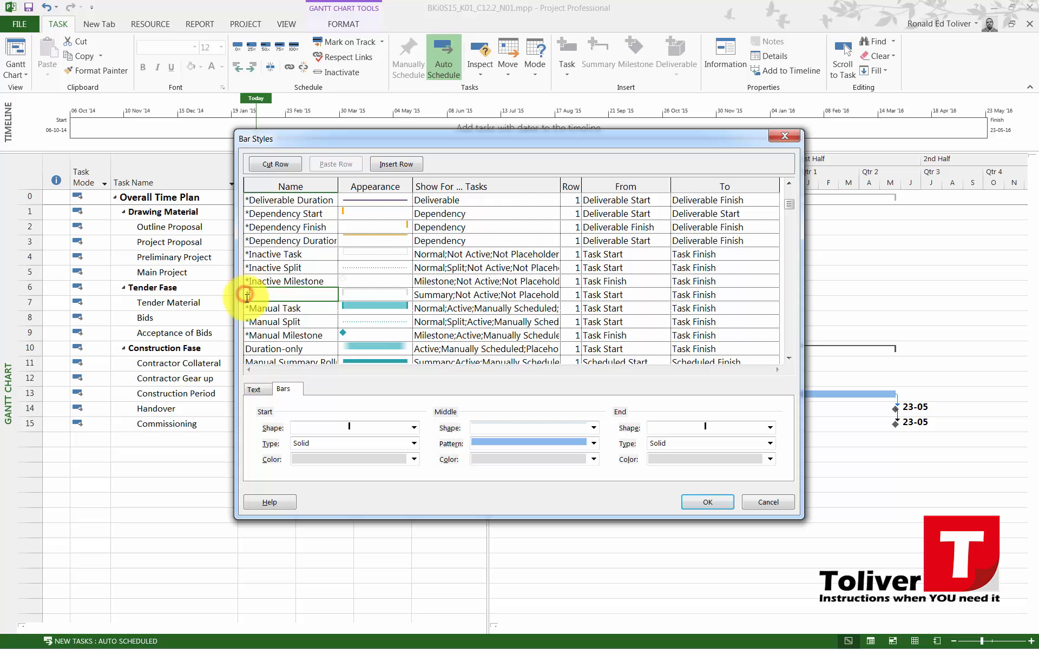
pyautogui.write('*')
pyautogui.press('Escape')
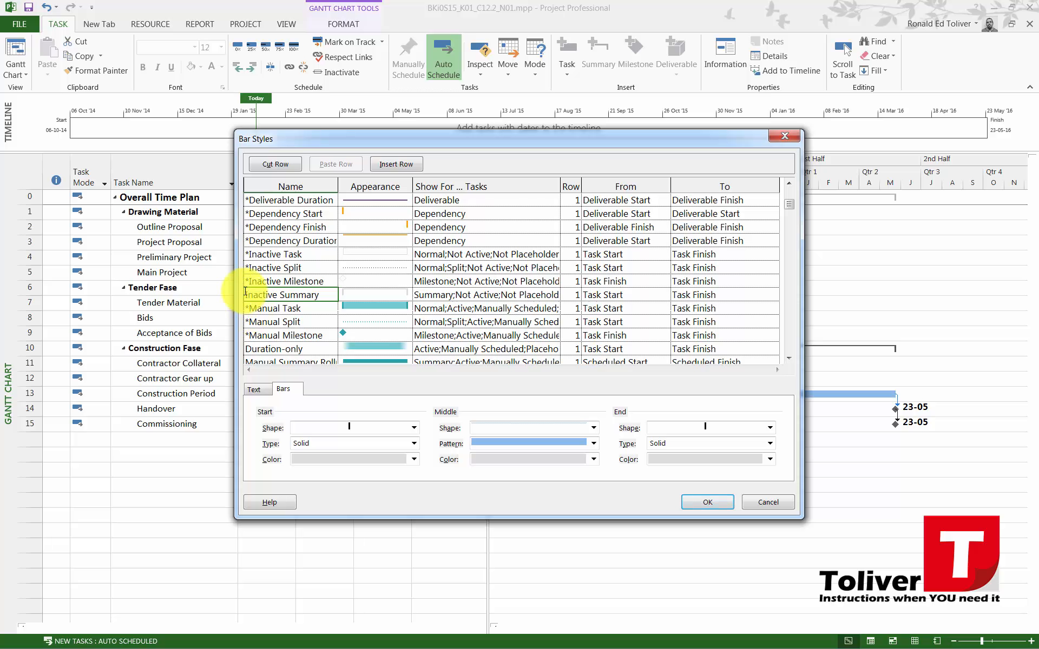
pyautogui.click(244, 293)
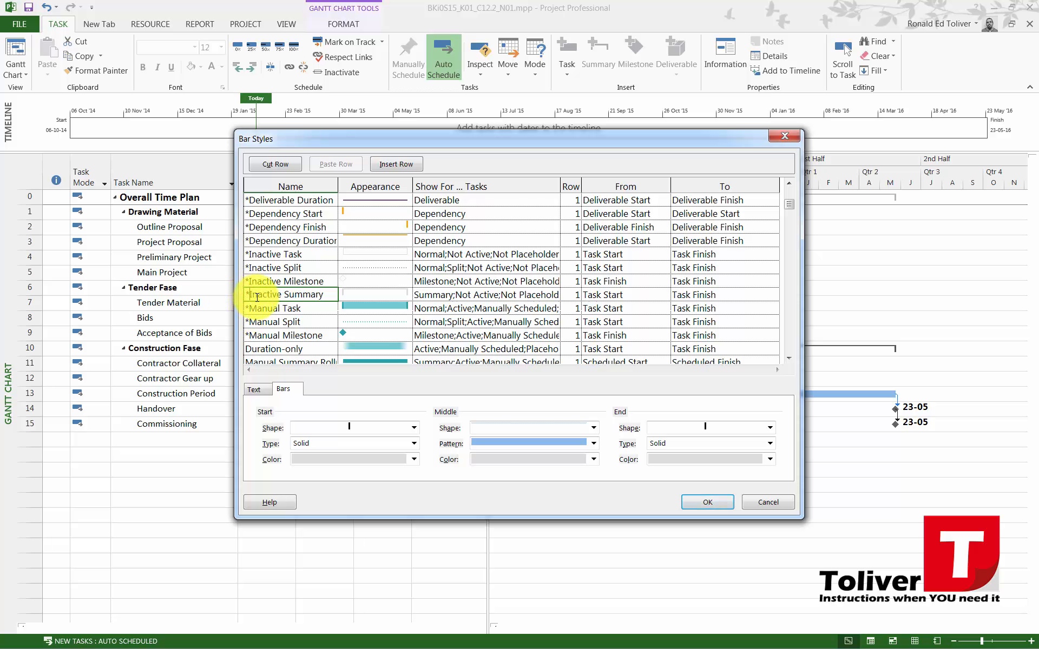
pyautogui.click(250, 322)
# Step: Prefix the Duration-only bar style's name with an asterisk to leave it out of the printed legend
pyautogui.click(249, 349)
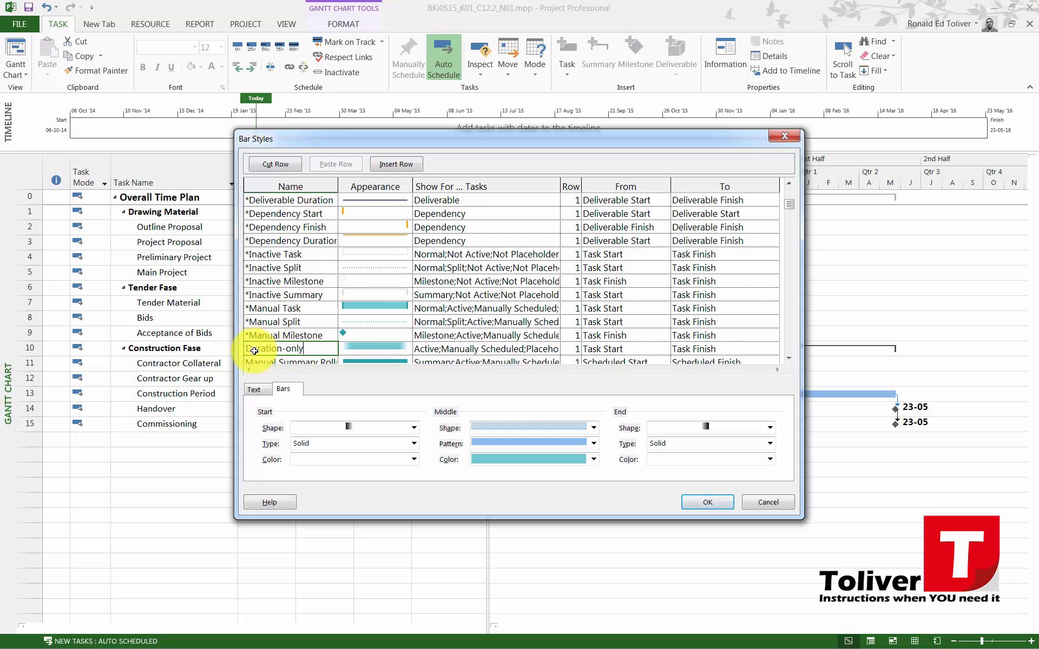
pyautogui.click(250, 347)
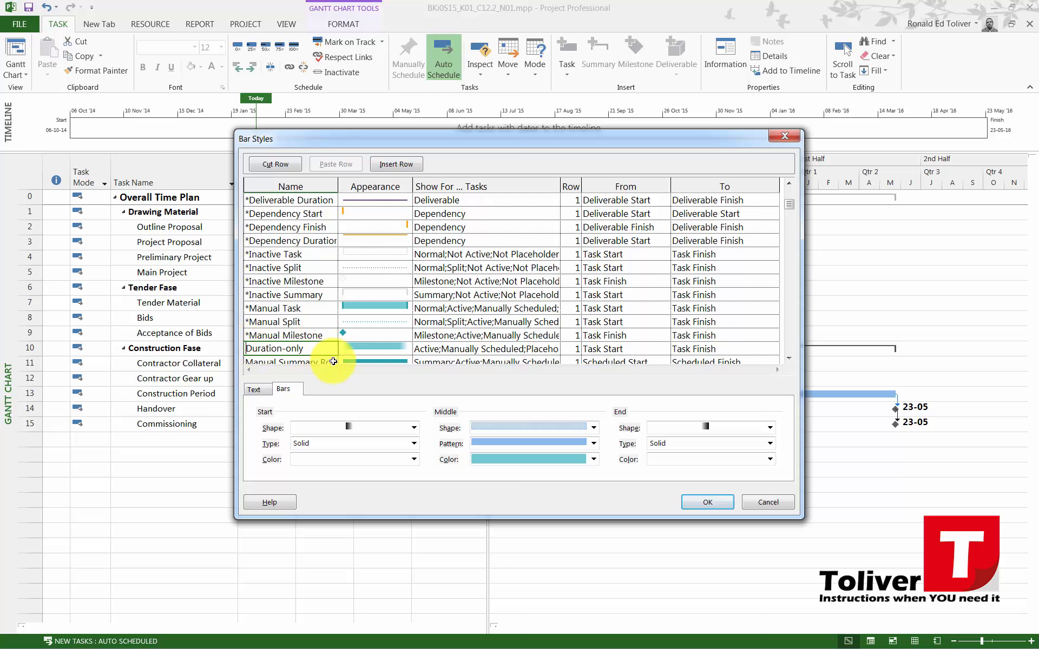
pyautogui.click(295, 324)
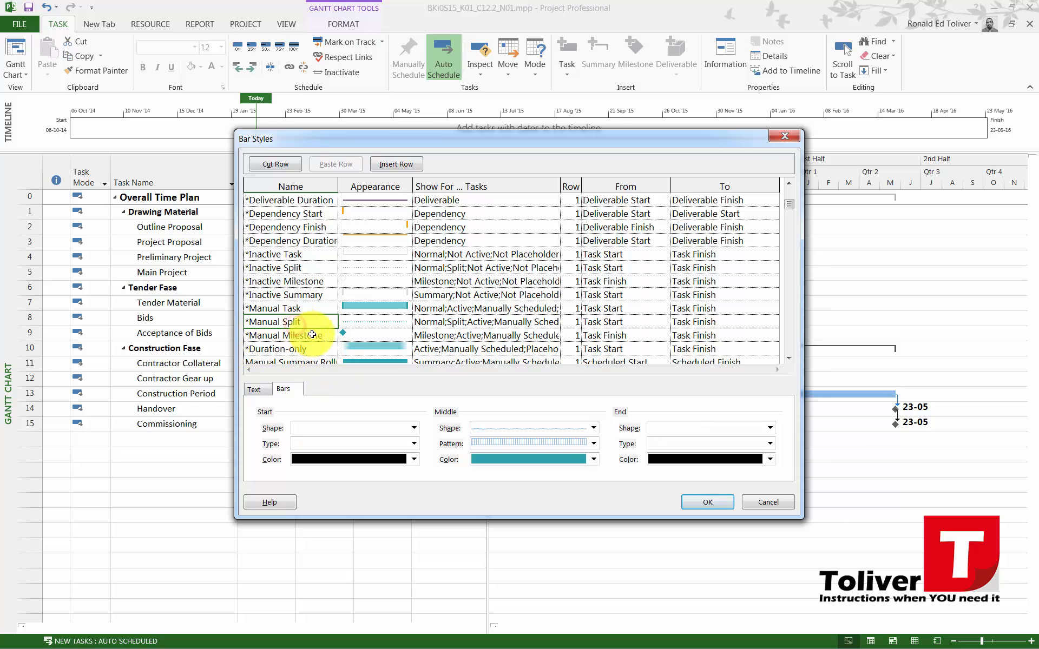
# Step: Prefix the Manual Summary Rollup bar style's name with an asterisk to leave it out of the printed legend
pyautogui.click(789, 358)
pyautogui.click(789, 358)
pyautogui.click(788, 358)
pyautogui.click(789, 359)
pyautogui.click(789, 358)
pyautogui.click(789, 358)
pyautogui.click(789, 359)
pyautogui.click(789, 358)
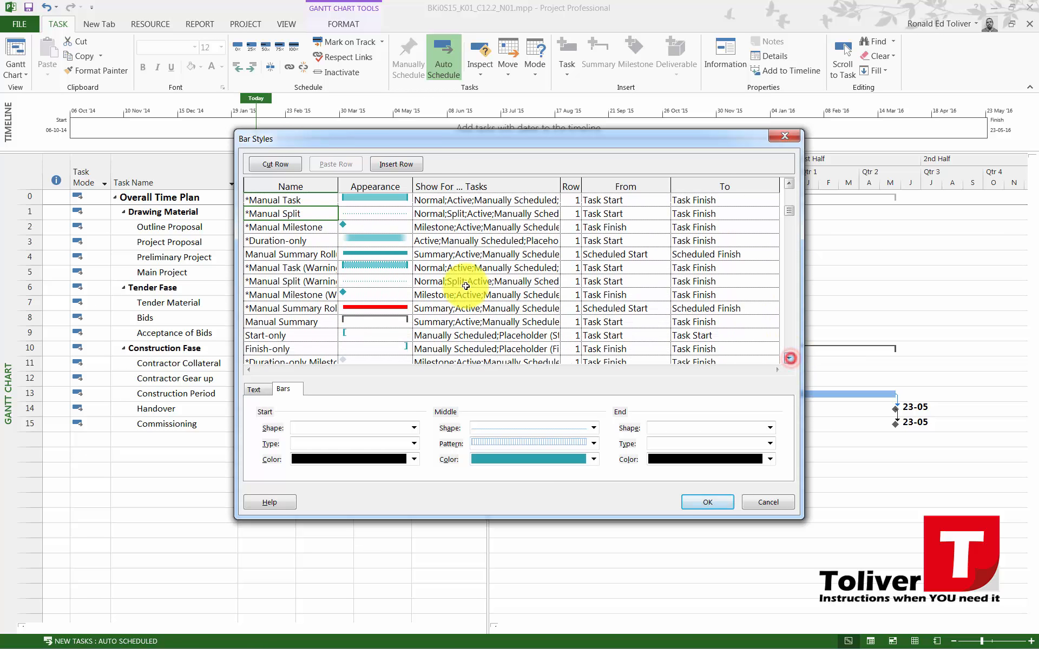
pyautogui.click(246, 253)
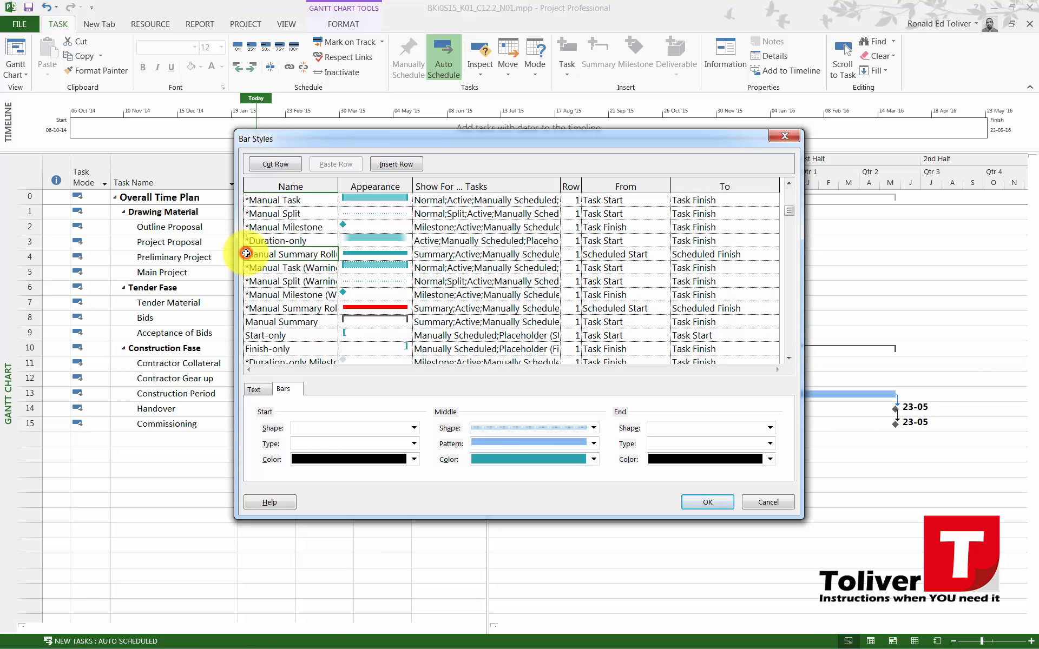
pyautogui.write('*')
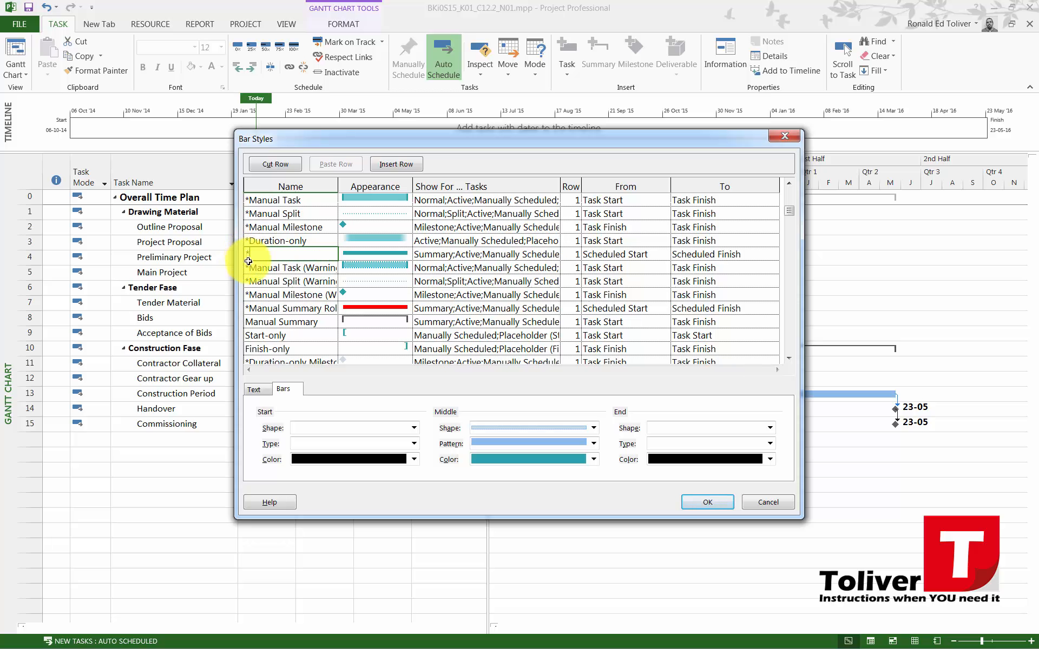
pyautogui.press('Escape')
pyautogui.click(248, 253)
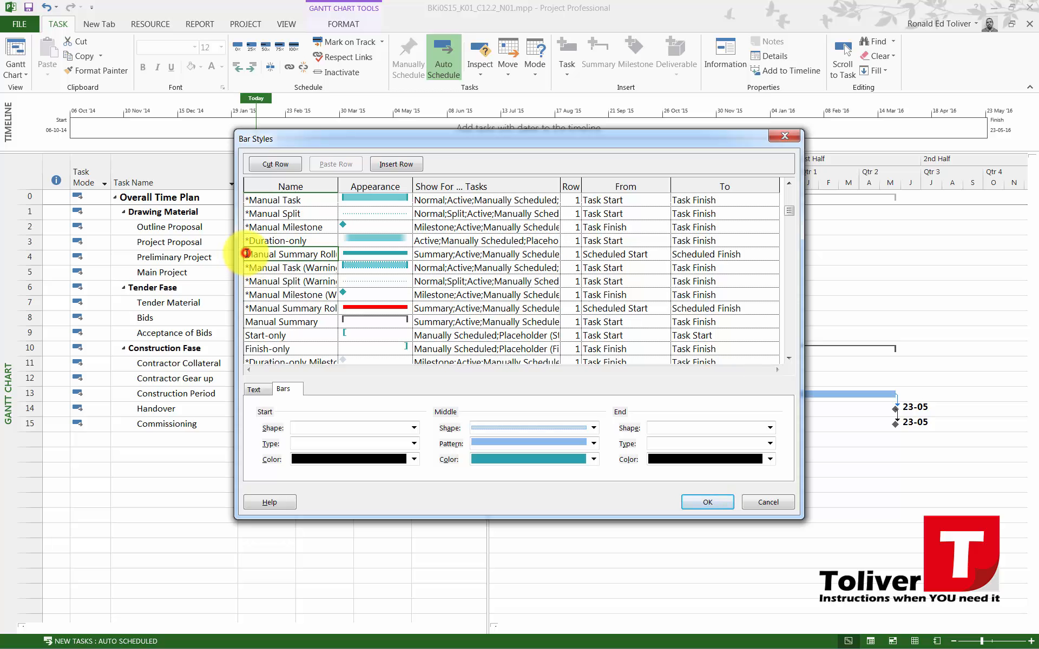
pyautogui.write('*')
pyautogui.click(268, 295)
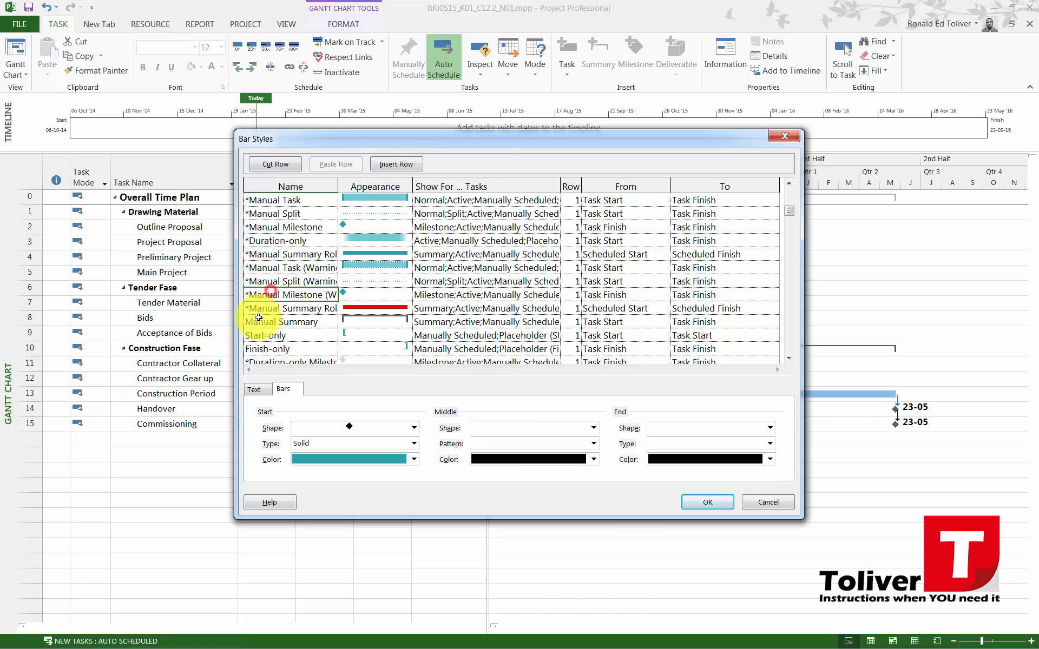
# Step: Prefix the Manual Summary and Start-only bar style names with an asterisk to leave them out of the legend
pyautogui.click(248, 322)
pyautogui.write('*')
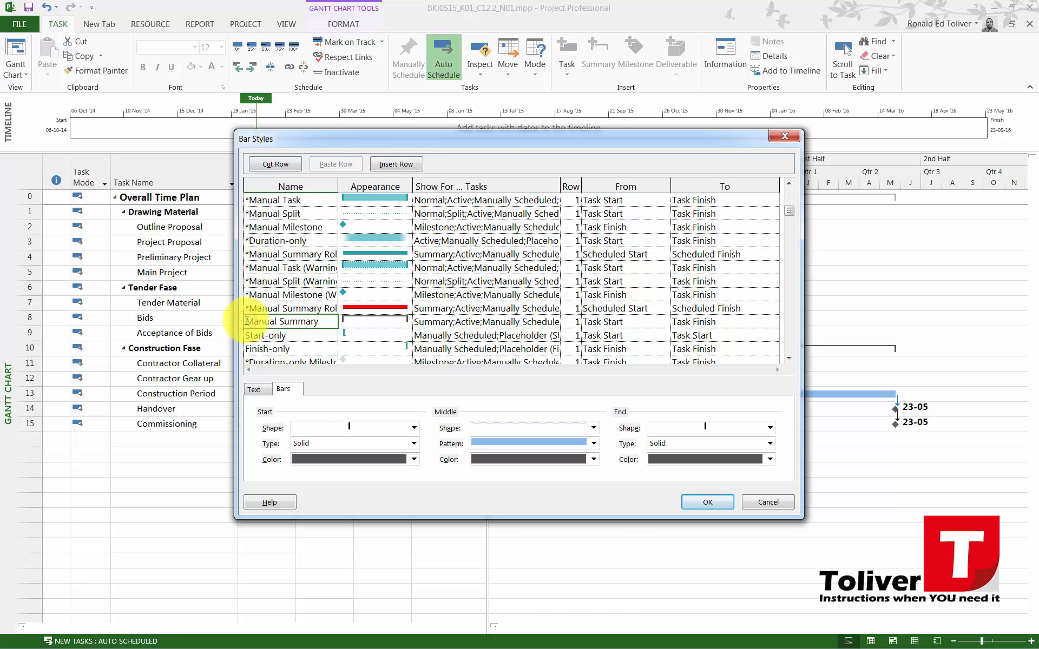
pyautogui.click(251, 335)
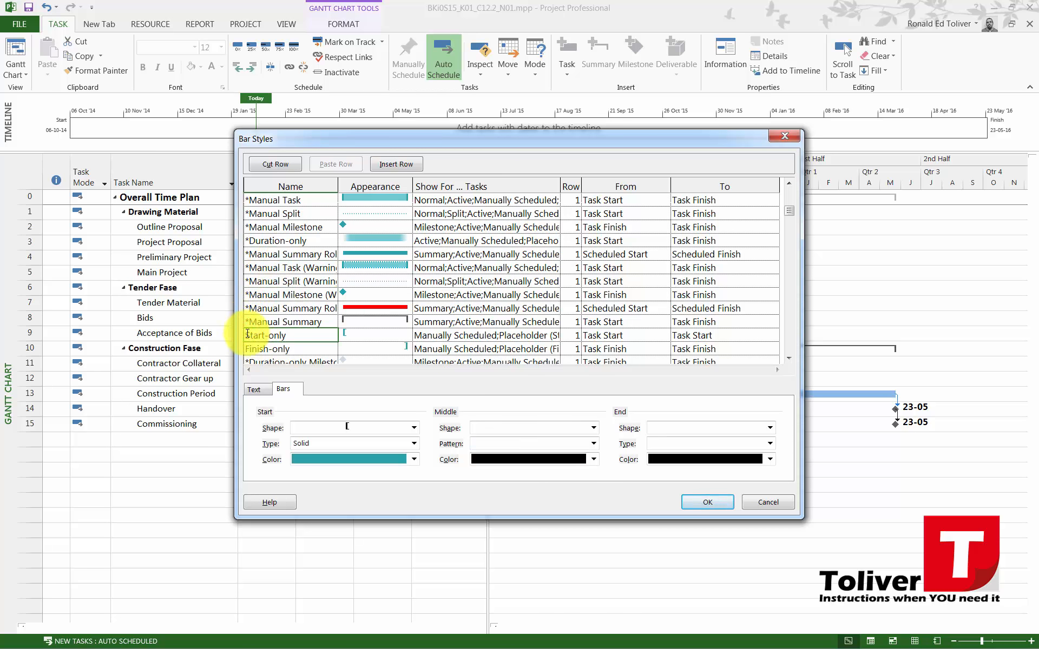
pyautogui.write('*')
pyautogui.press('Escape')
pyautogui.write('*')
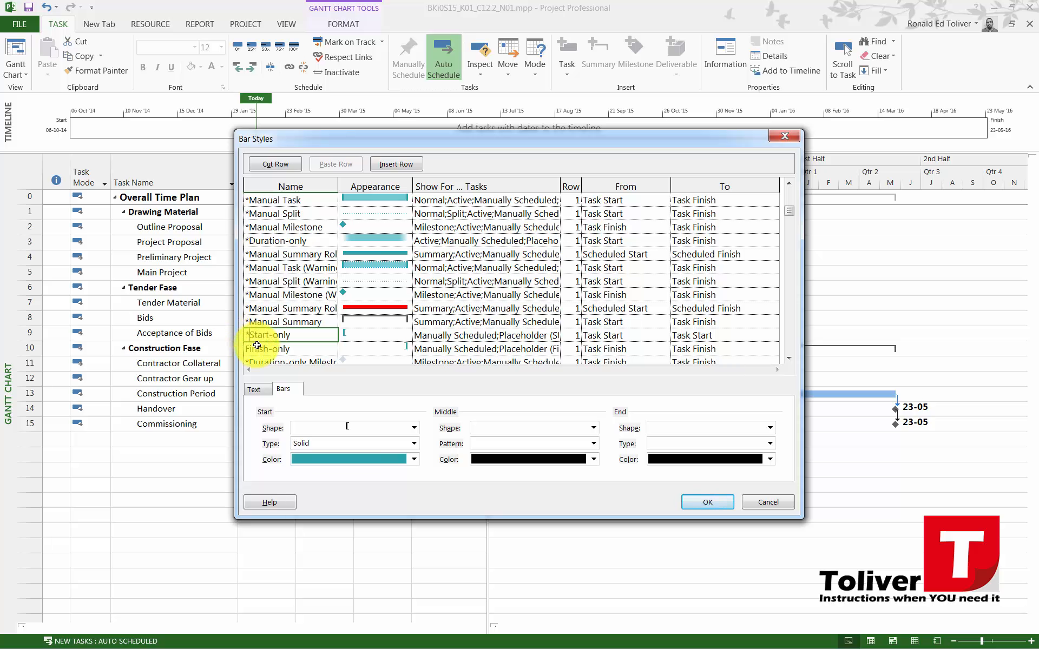
# Step: Try to prefix the Finish-only bar style's name with an asterisk
pyautogui.click(247, 347)
pyautogui.click(246, 348)
pyautogui.write('*')
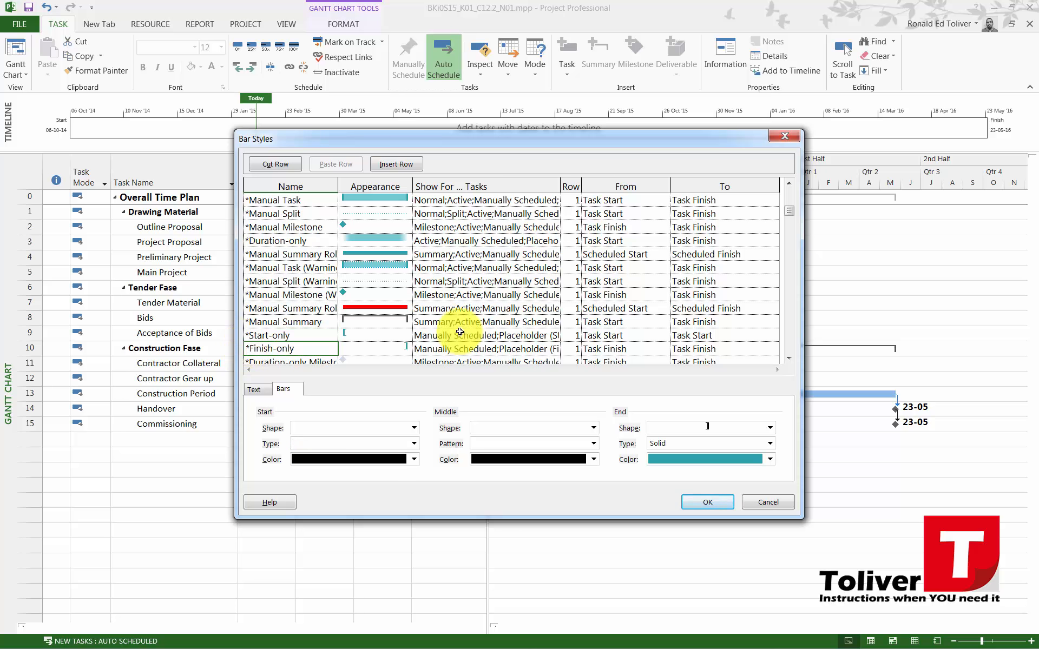
# Step: Prefix the External Tasks and External Milestone bar style names with an asterisk to leave them out of the legend
pyautogui.click(788, 360)
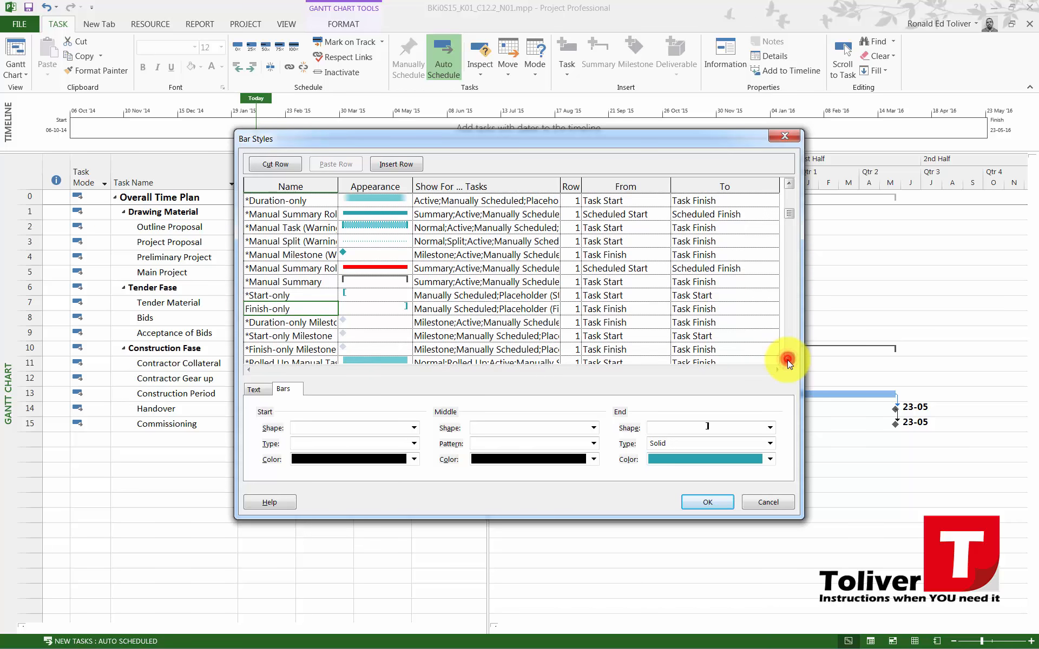
pyautogui.click(788, 360)
pyautogui.click(788, 360)
pyautogui.click(788, 360)
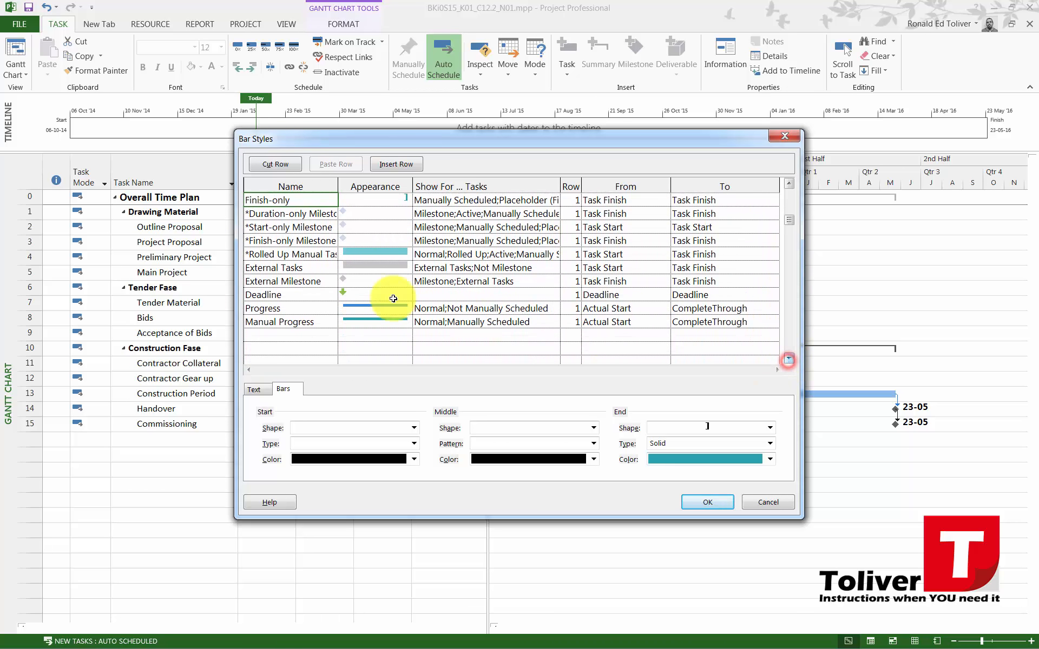
pyautogui.click(247, 264)
pyautogui.click(247, 266)
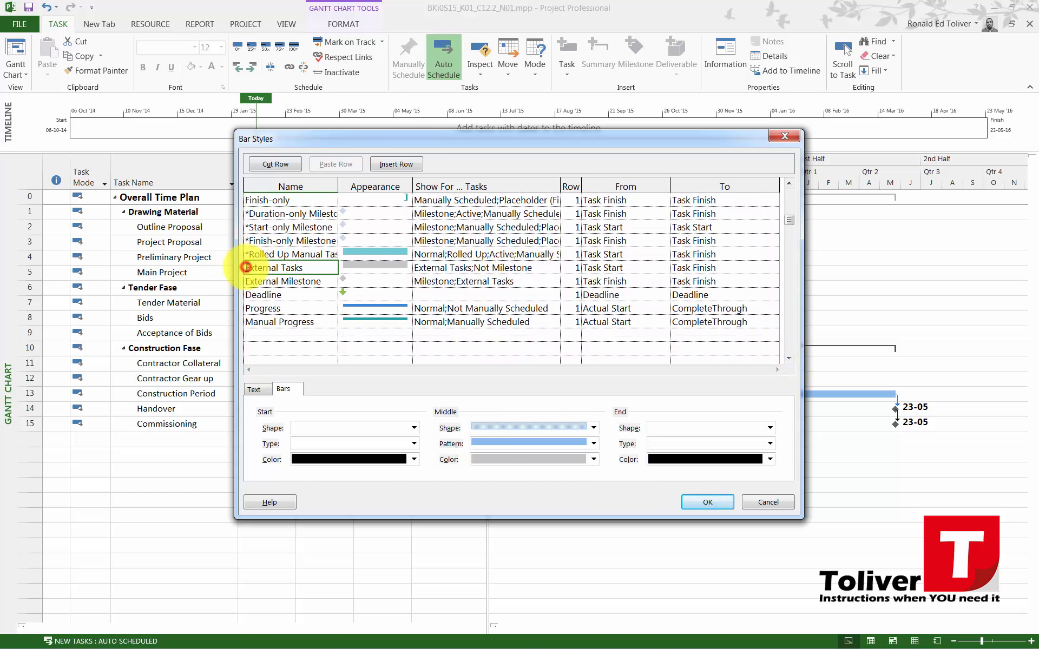
pyautogui.click(247, 281)
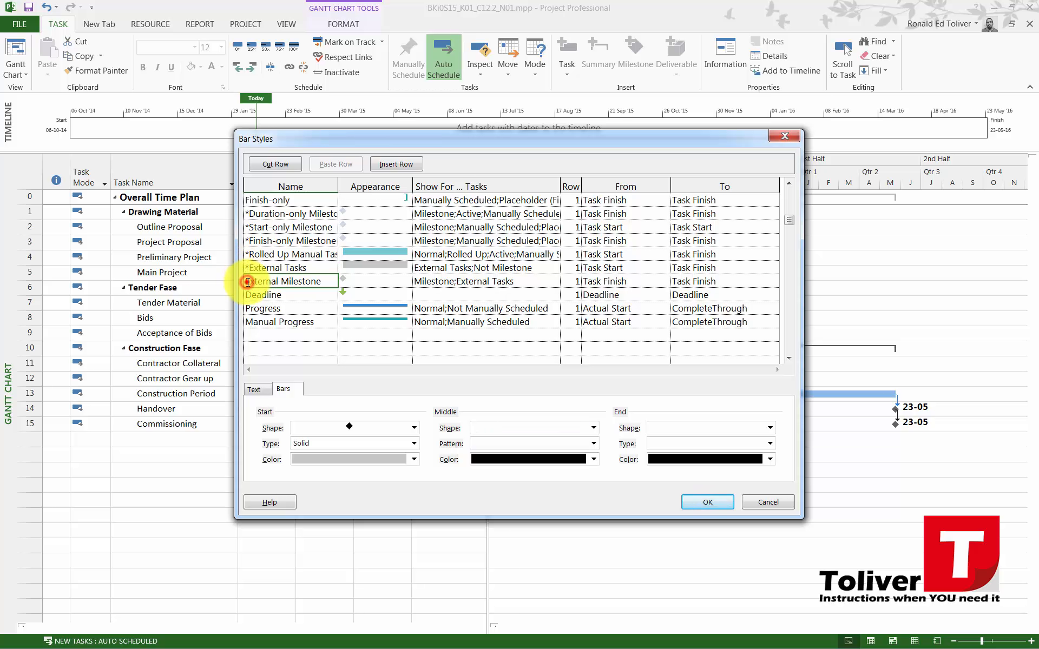
pyautogui.press('Delete')
pyautogui.press('Escape')
pyautogui.press('Delete')
pyautogui.press('Escape')
# Step: Prefix the Deadline and Manual Progress bar style names with an asterisk to leave them out of the legend
pyautogui.click(246, 294)
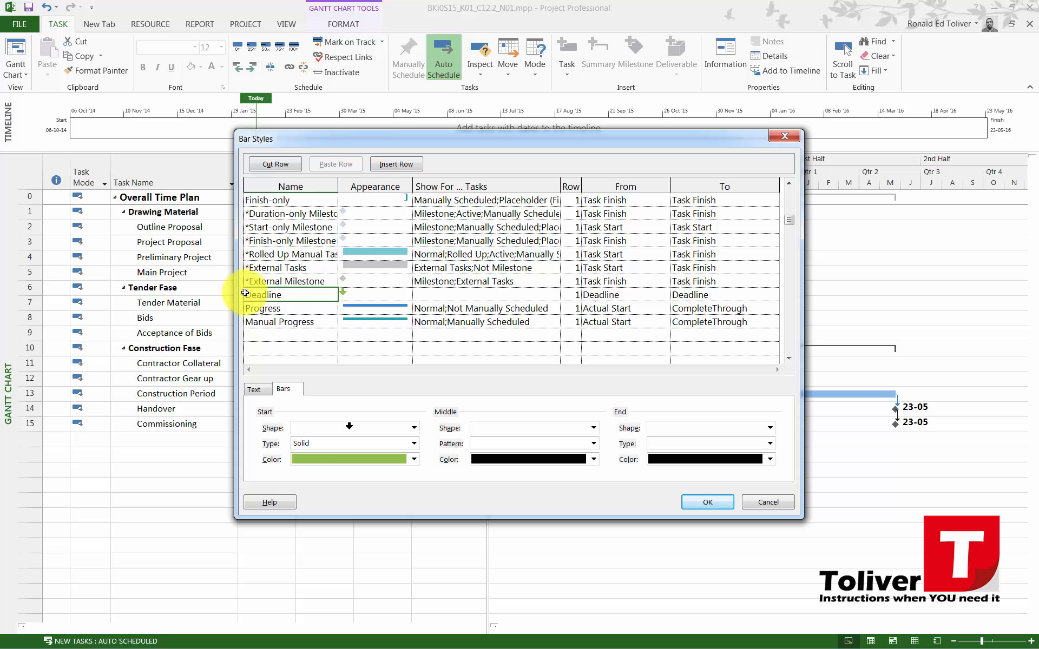
pyautogui.write('*')
pyautogui.click(245, 307)
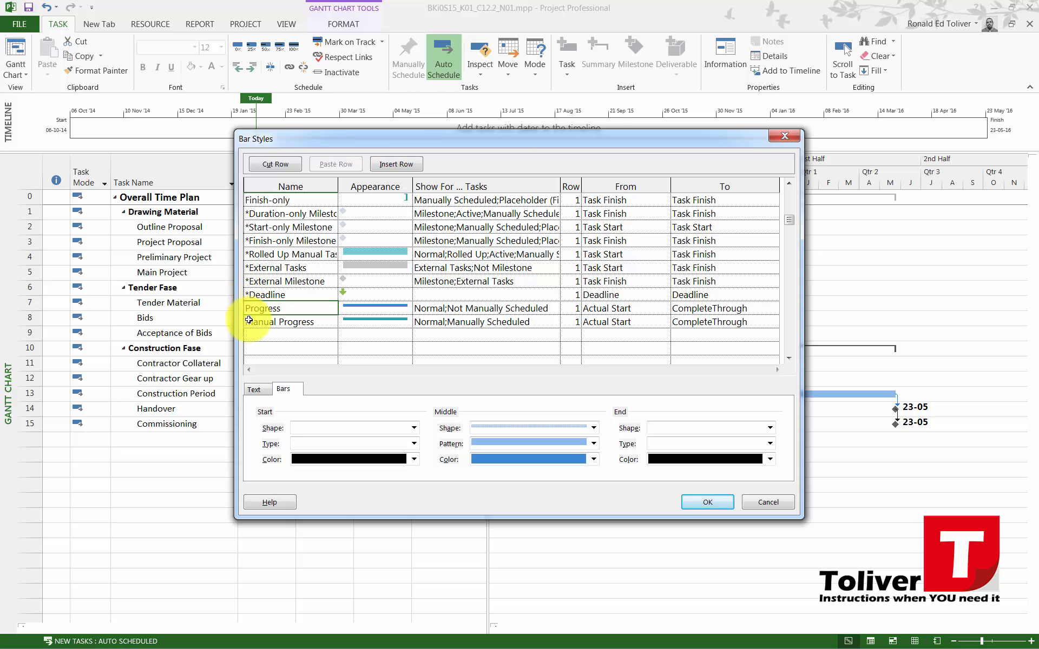
pyautogui.click(245, 321)
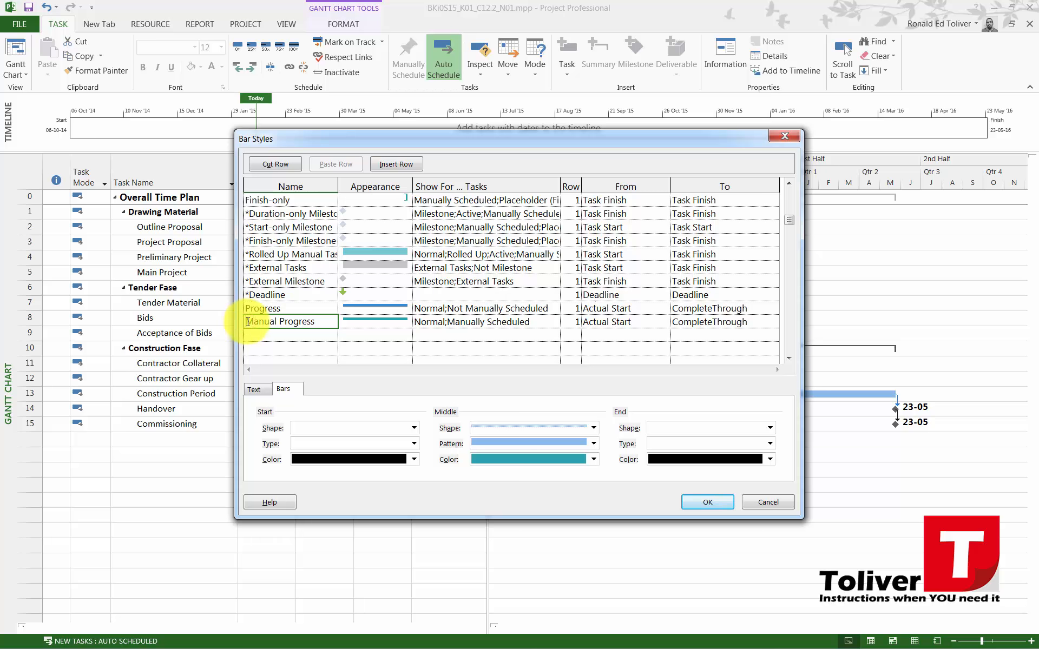
pyautogui.write('*')
pyautogui.click(355, 349)
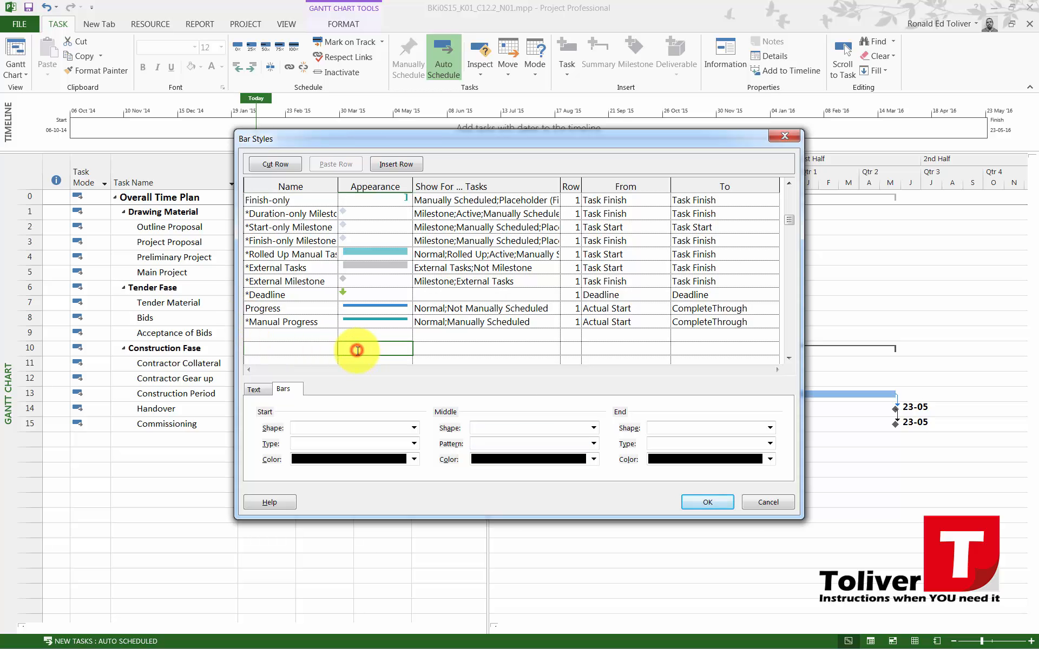
# Step: Apply the bar style changes and check the legend in the print preview, then return to the Gantt chart
pyautogui.click(714, 502)
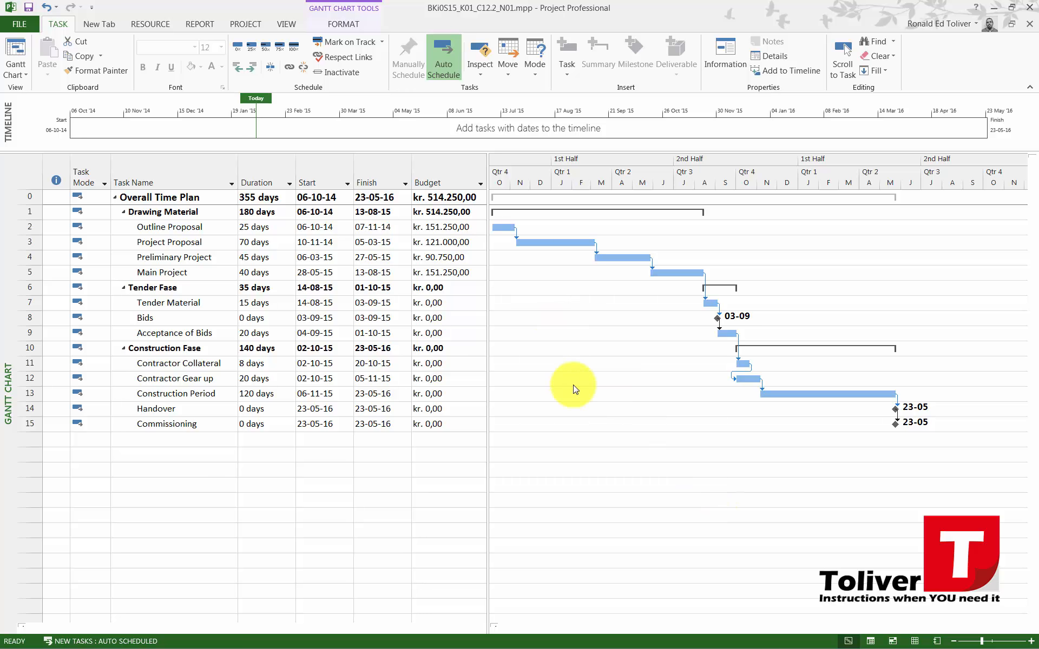
pyautogui.hotkey('ctrl', 'p')
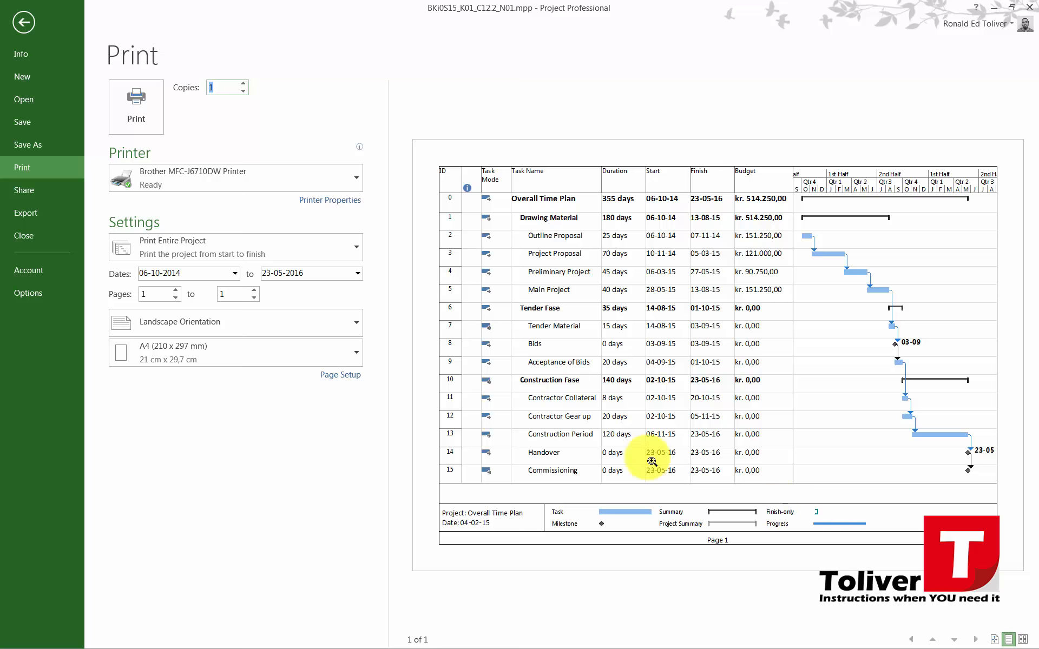
pyautogui.click(33, 21)
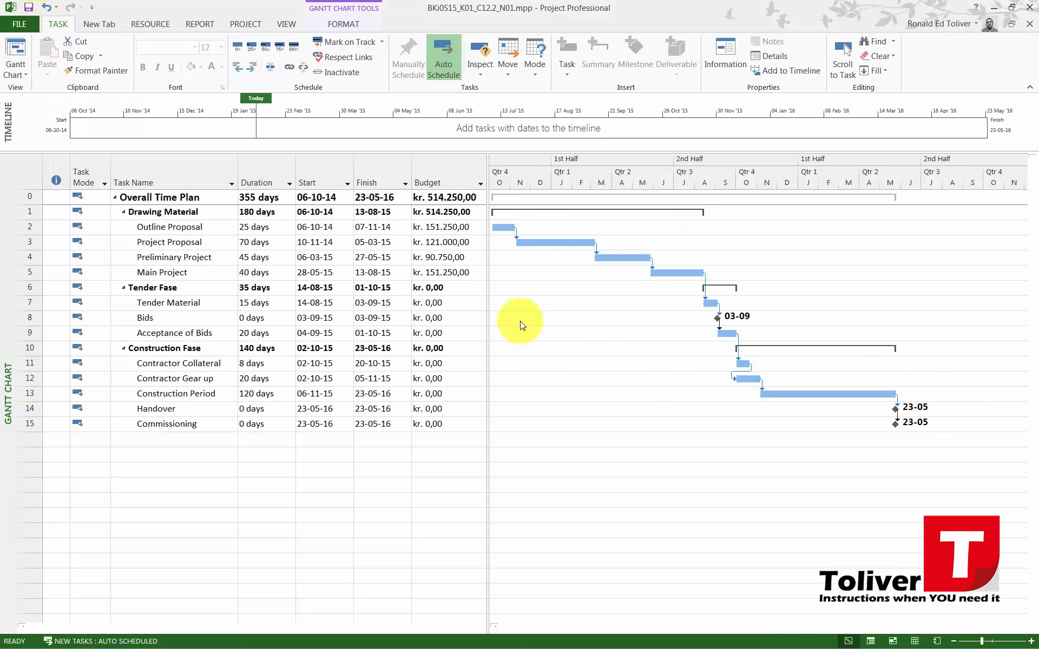
# Step: Reopen the bar styles and prefix the Finish-only style's name with an asterisk to leave it out of the legend
pyautogui.rightClick(563, 337)
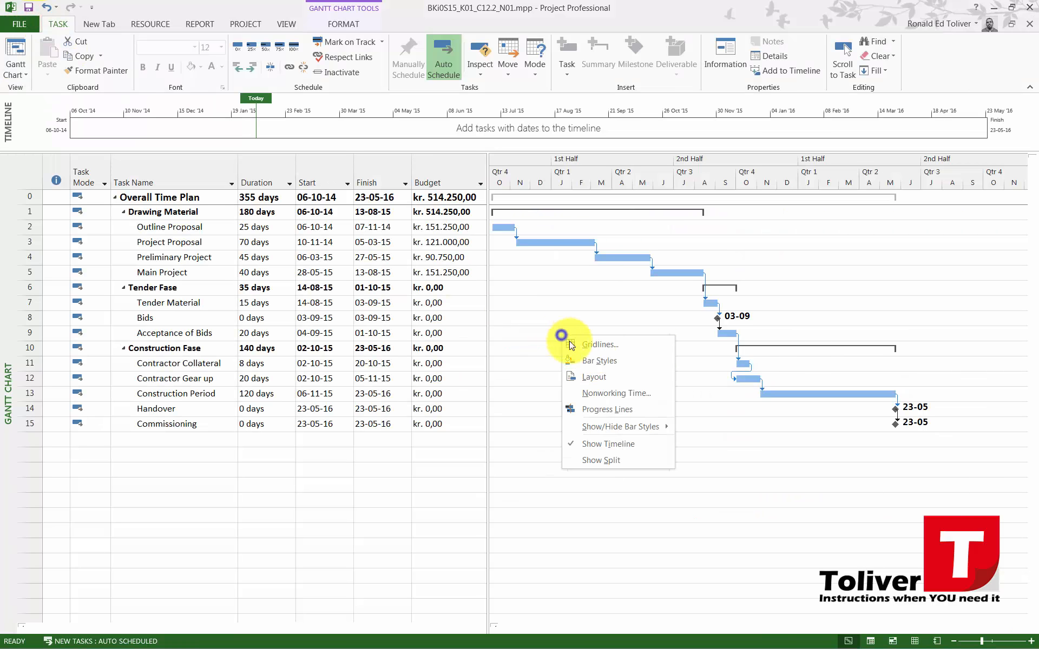
pyautogui.click(598, 360)
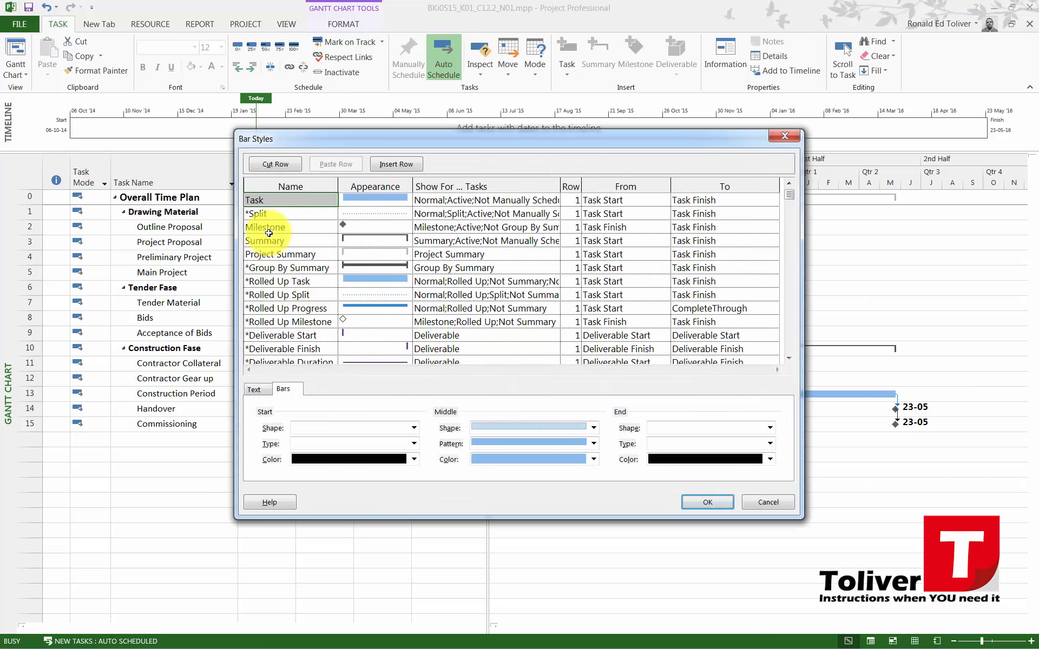
pyautogui.moveTo(788, 198); pyautogui.dragTo(790, 212)
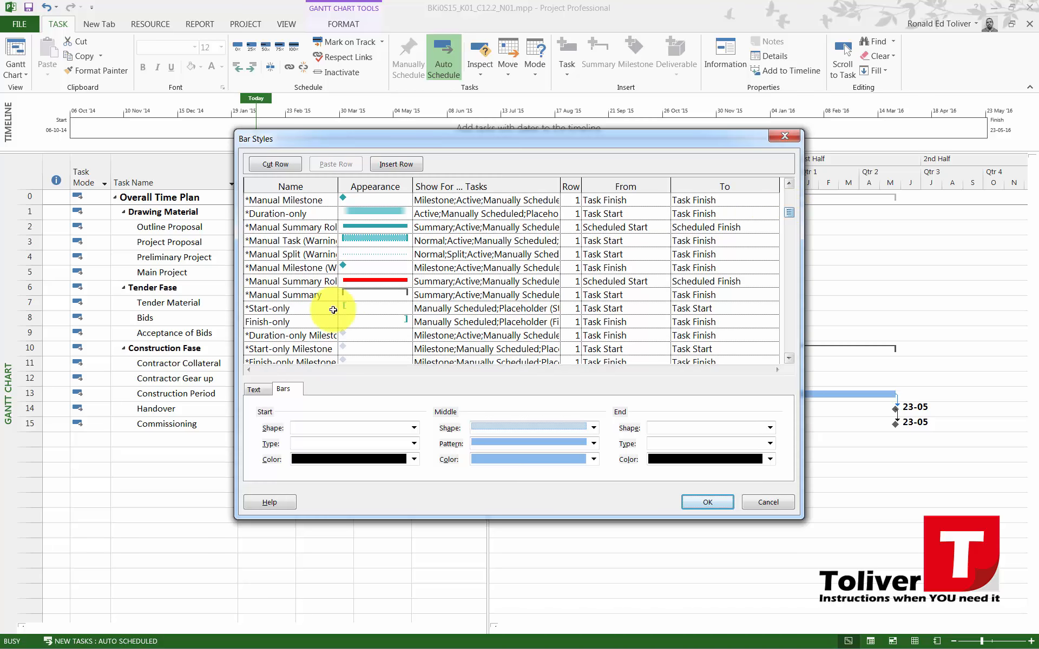
pyautogui.click(249, 320)
pyautogui.click(246, 320)
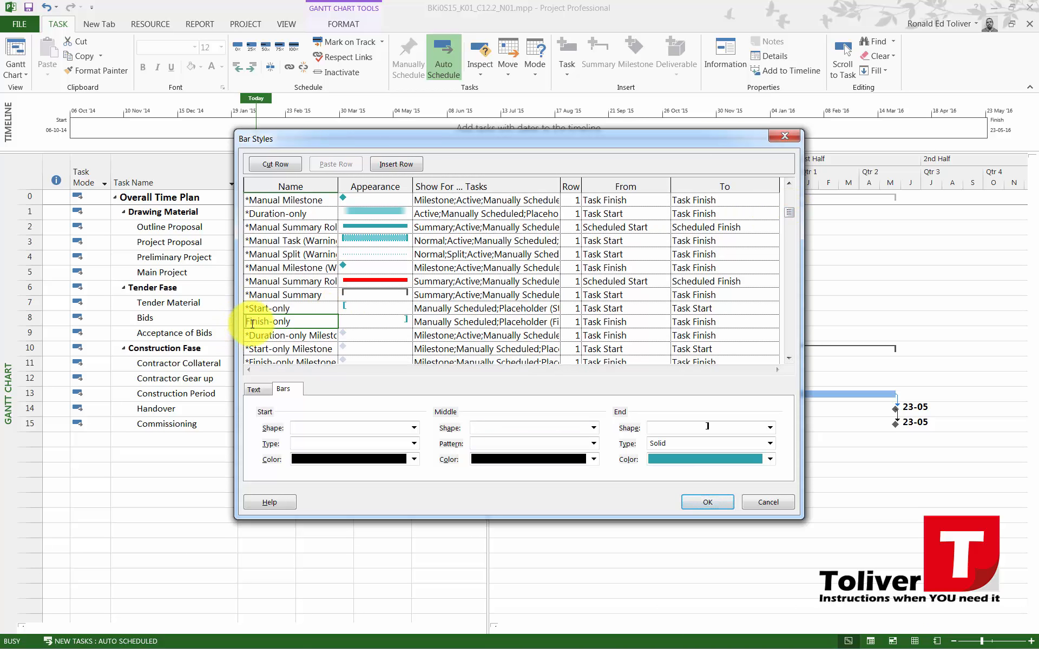
pyautogui.write('*')
pyautogui.click(264, 335)
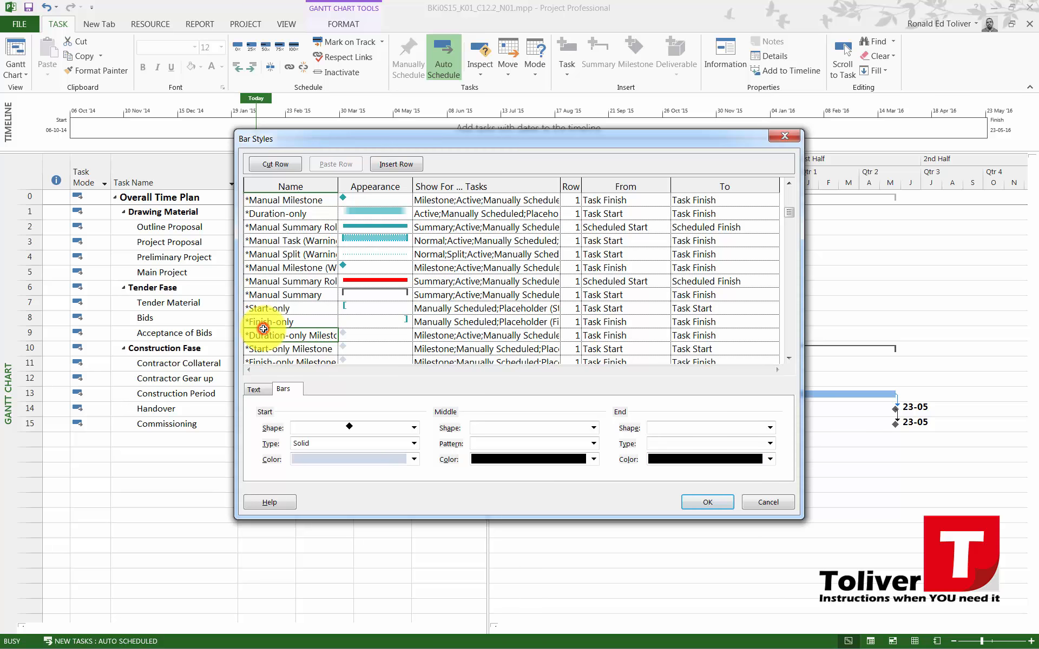
# Step: Try to prefix the Progress bar style's name with an asterisk and apply the bar style changes
pyautogui.moveTo(788, 213)
pyautogui.mouseDown()
pyautogui.moveTo(781, 297)
pyautogui.moveTo(776, 203)
pyautogui.moveTo(779, 225)
pyautogui.mouseUp()
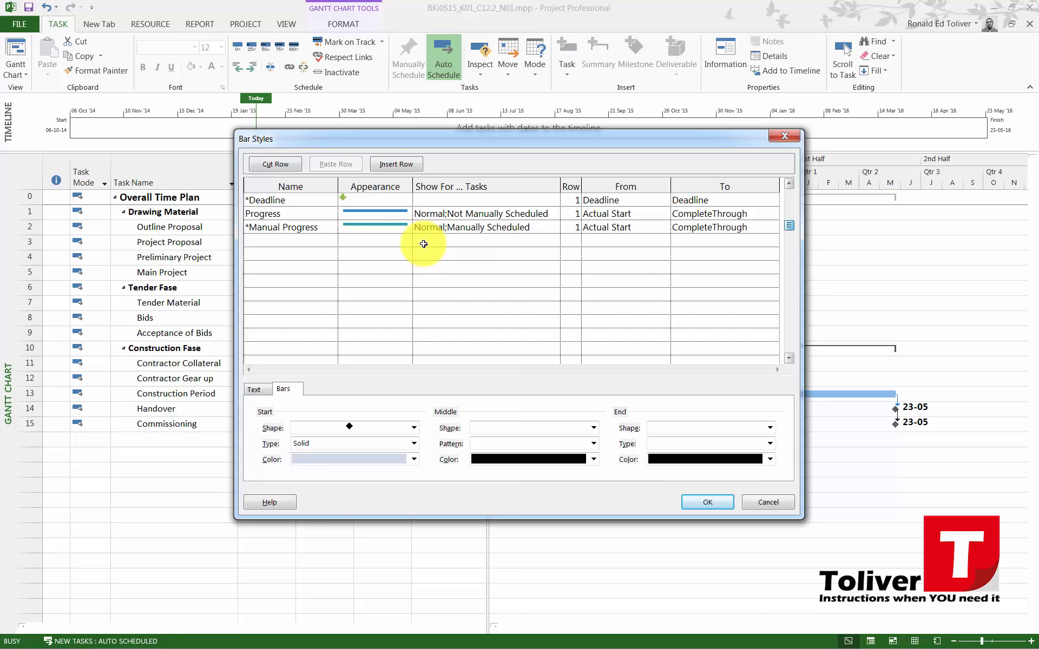
pyautogui.click(247, 214)
pyautogui.press('BackSpace')
pyautogui.press('Escape')
pyautogui.press('BackSpace')
pyautogui.press('Escape')
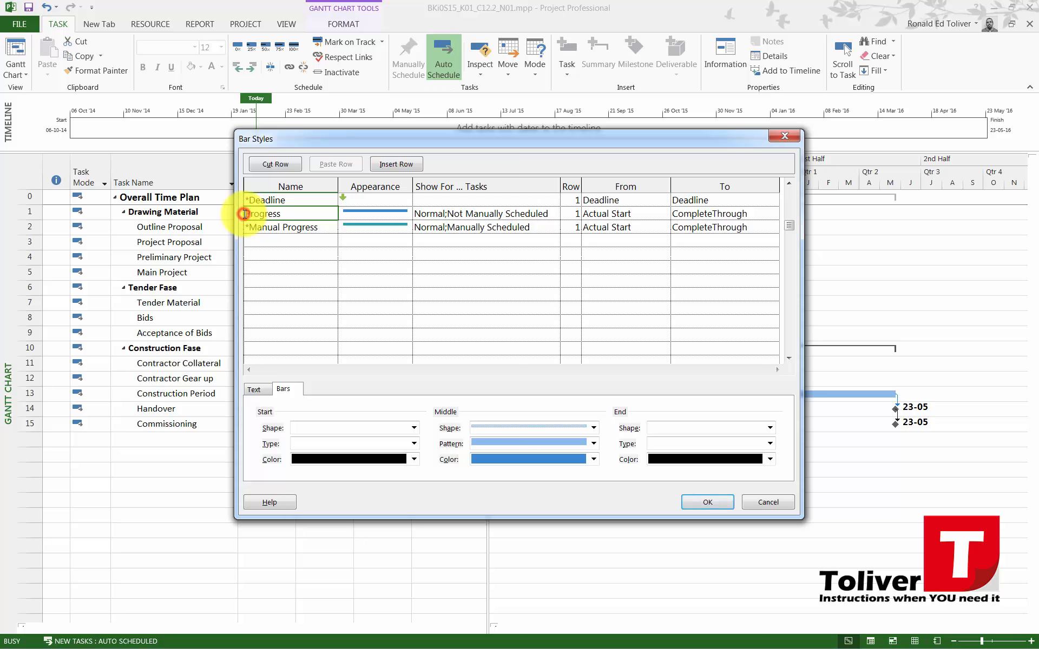
pyautogui.click(699, 498)
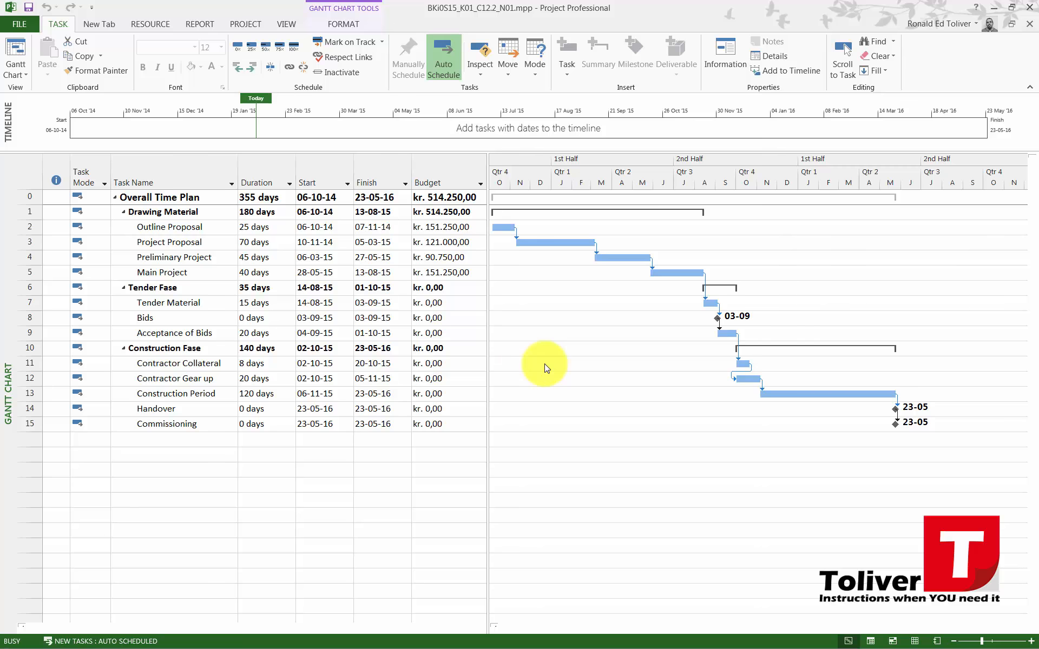
# Step: In the print page setup, enter "Title: Community Building for Bjernehøj" as the first line of the left header section
pyautogui.hotkey('ctrl', 'p')
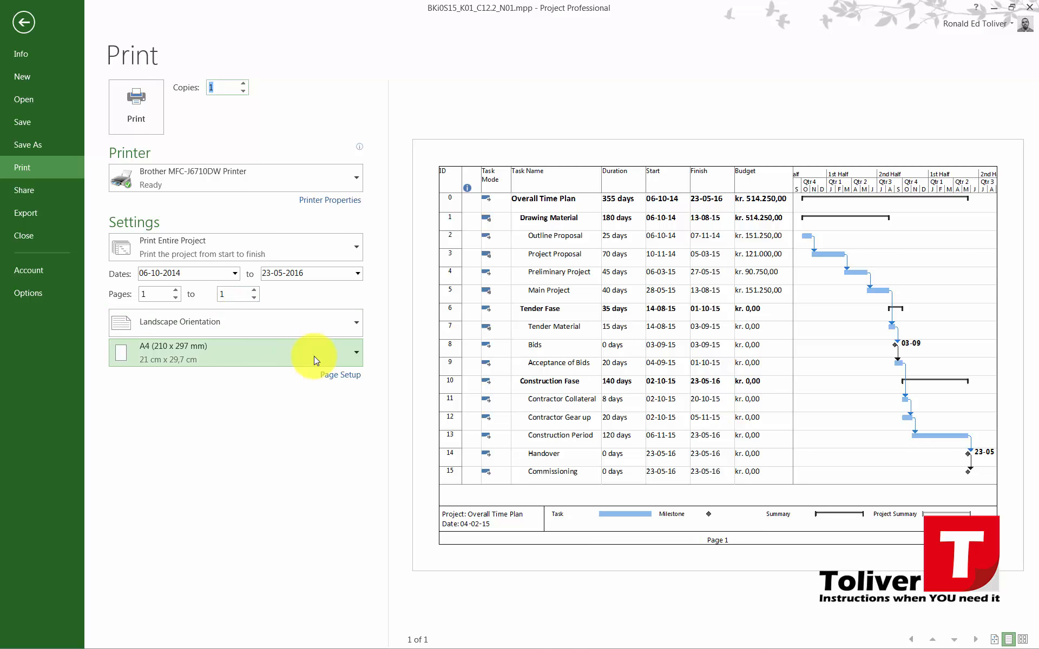
pyautogui.click(327, 375)
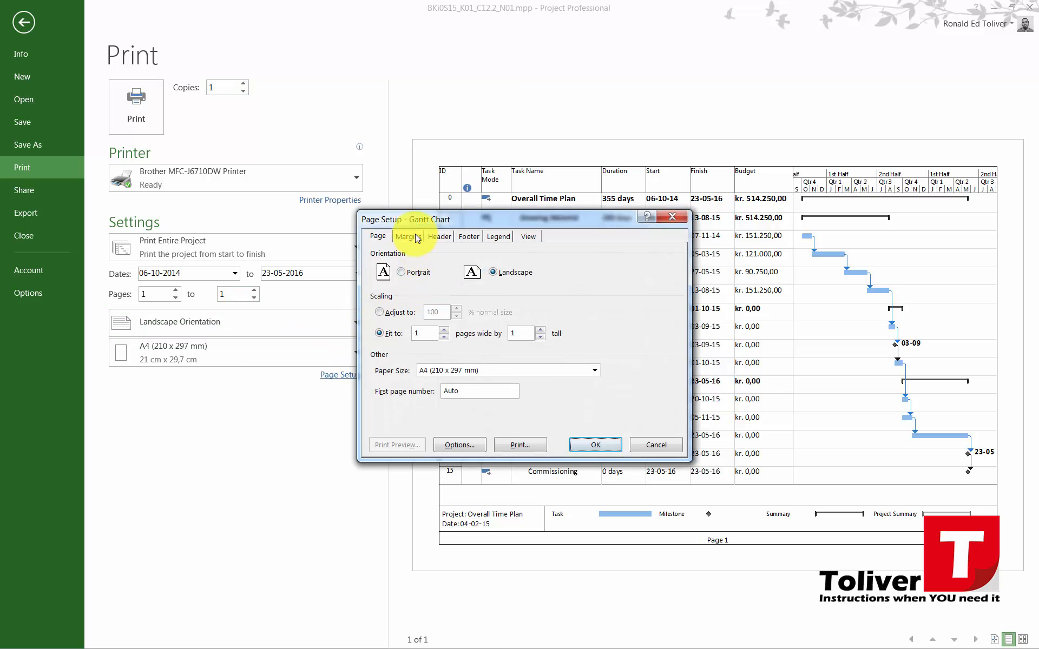
pyautogui.click(435, 239)
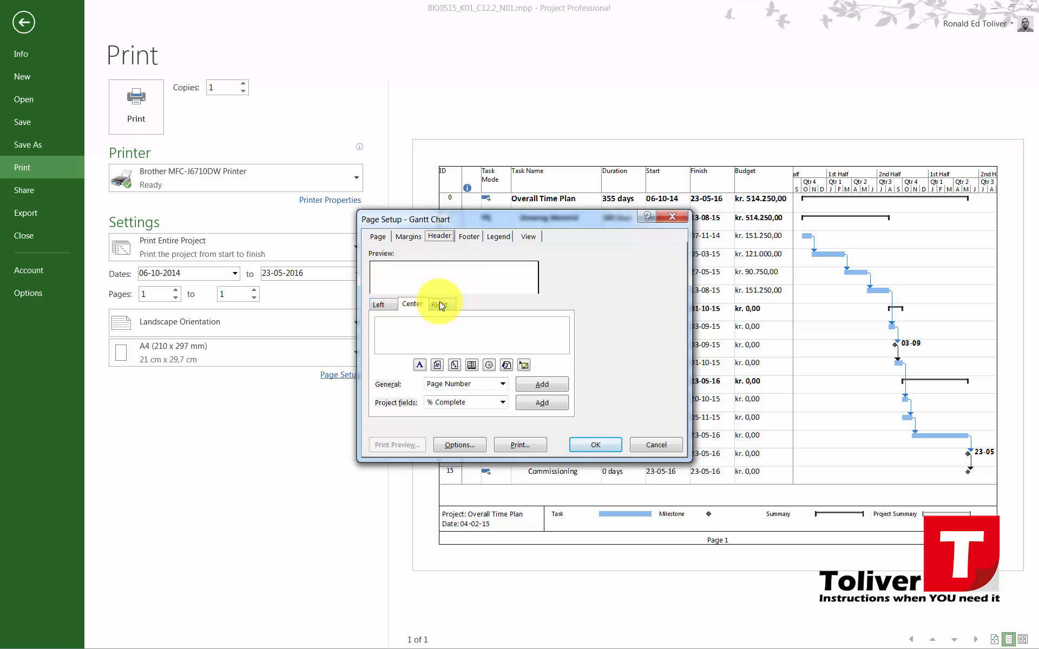
pyautogui.click(383, 306)
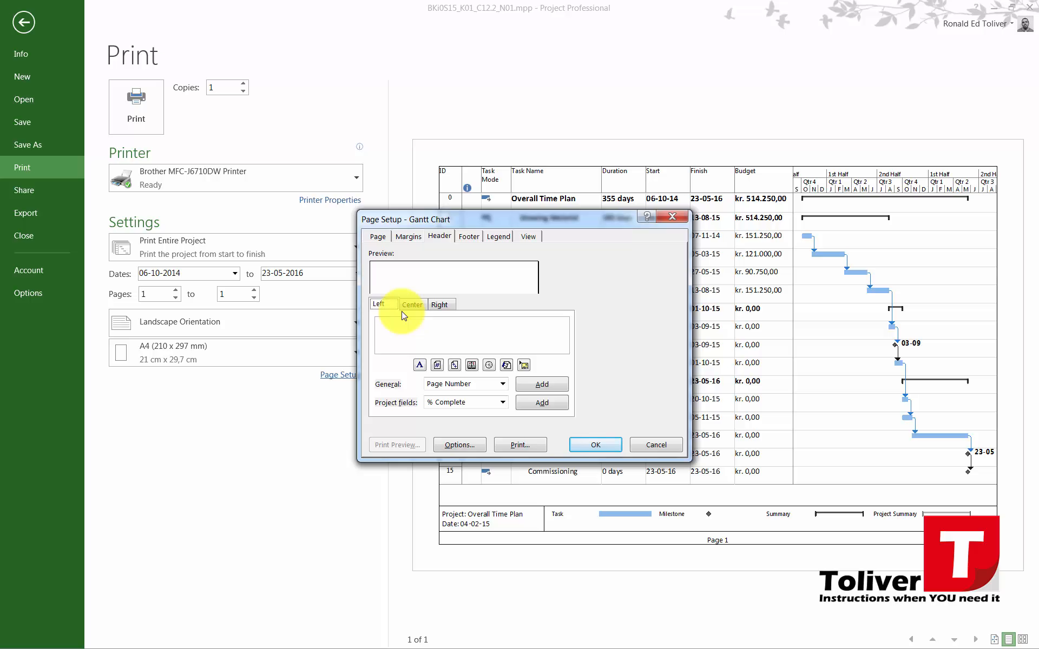
pyautogui.click(409, 328)
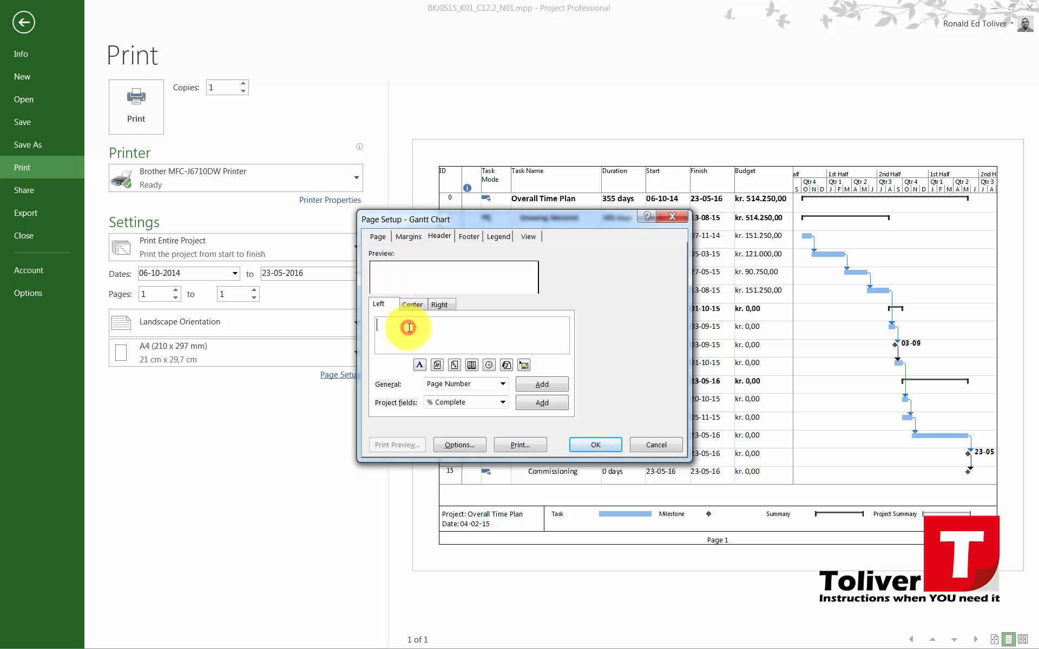
pyautogui.write('Title: Community Building for ')
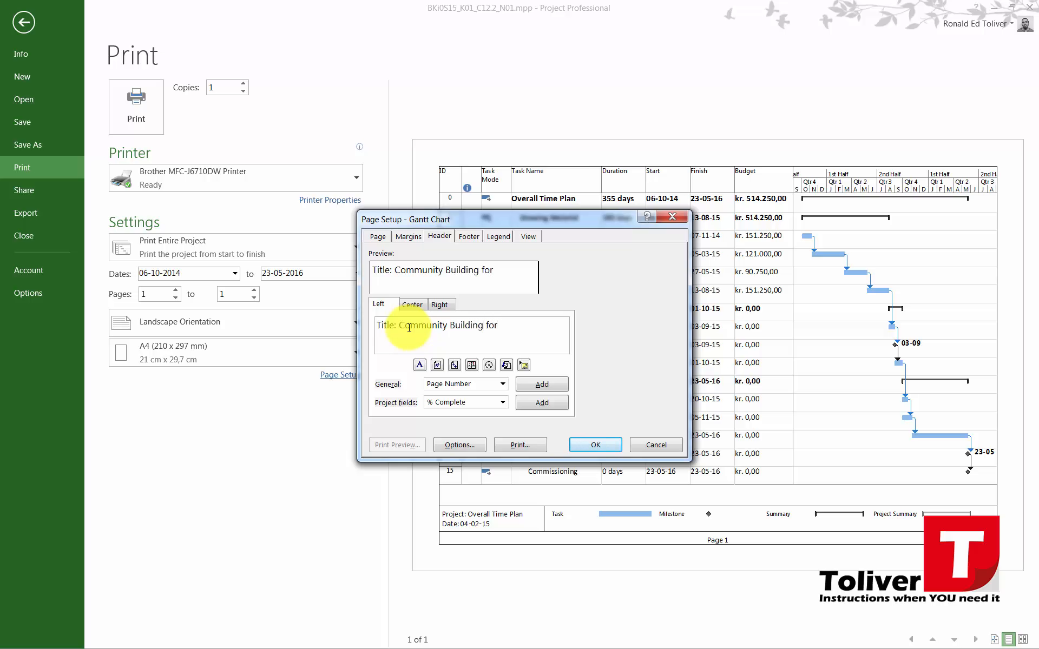
pyautogui.write('Bje')
pyautogui.write('rn')
pyautogui.write('e')
# Step: Add the line "Revision Date: 03.02.2015" below the title in the left header section
pyautogui.write('RE')
pyautogui.write('visio')
pyautogui.write('n Date')
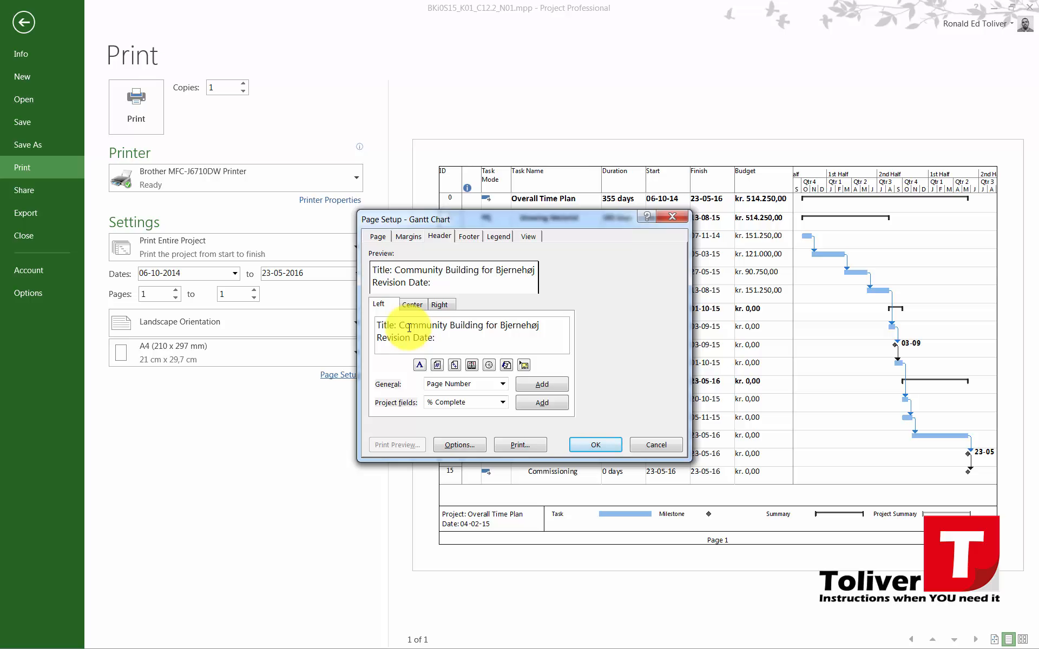
pyautogui.write(': 03.01')
pyautogui.write('014')
pyautogui.press('Return')
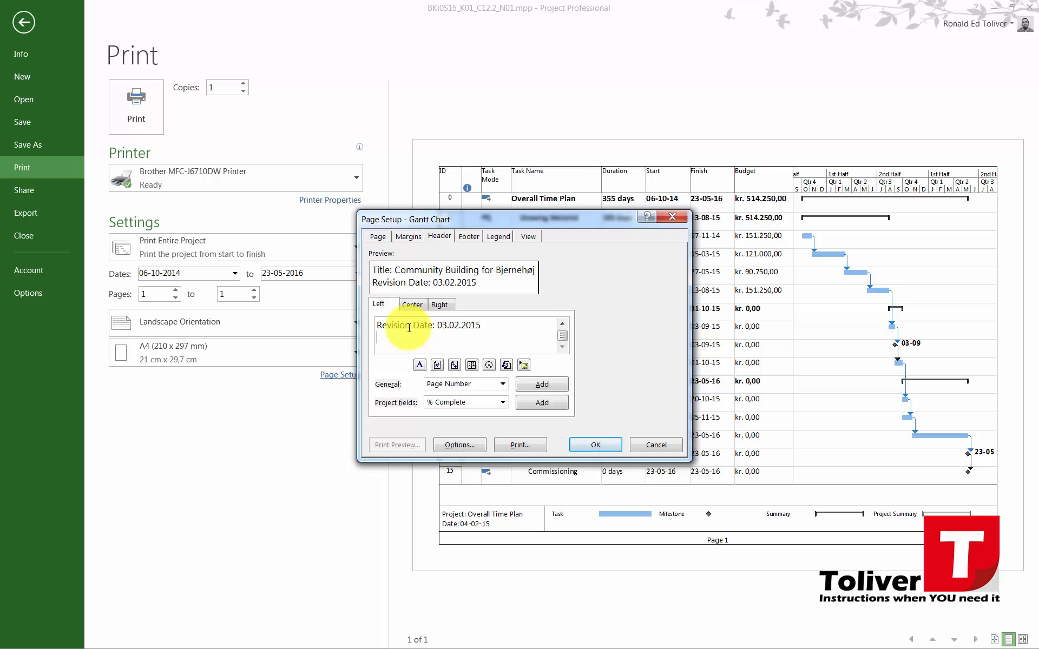
# Step: Add a "Responsibility:" line with the responsible person's initials to the left header section, and check the center and right header sections
pyautogui.write('Responsibility:')
pyautogui.write('ROTOT')
pyautogui.press('Return')
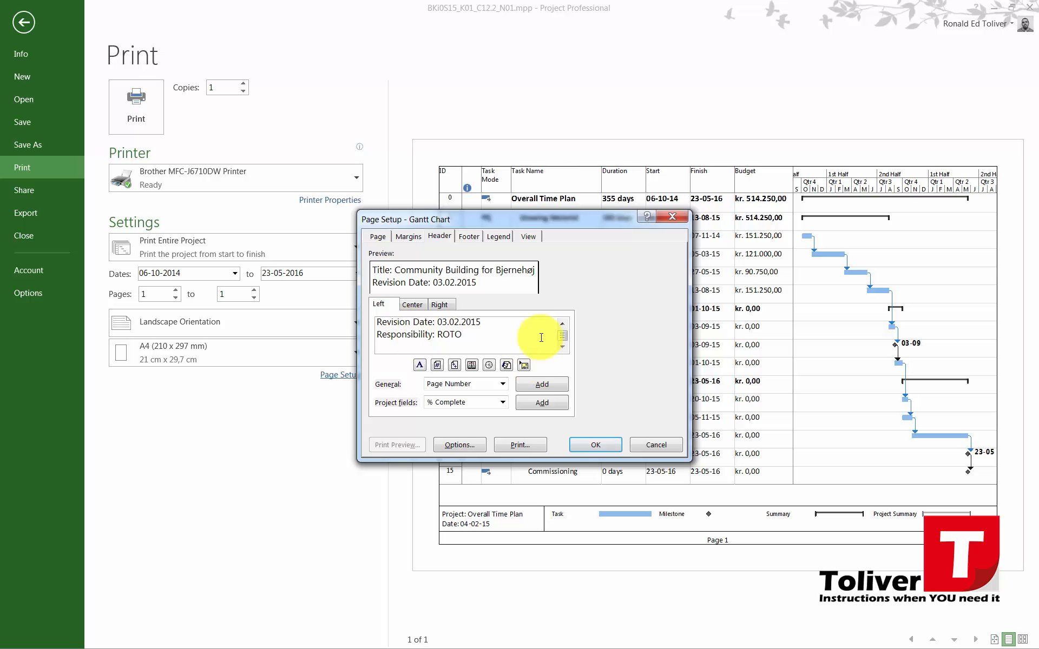
pyautogui.click(562, 323)
pyautogui.click(563, 346)
pyautogui.click(469, 337)
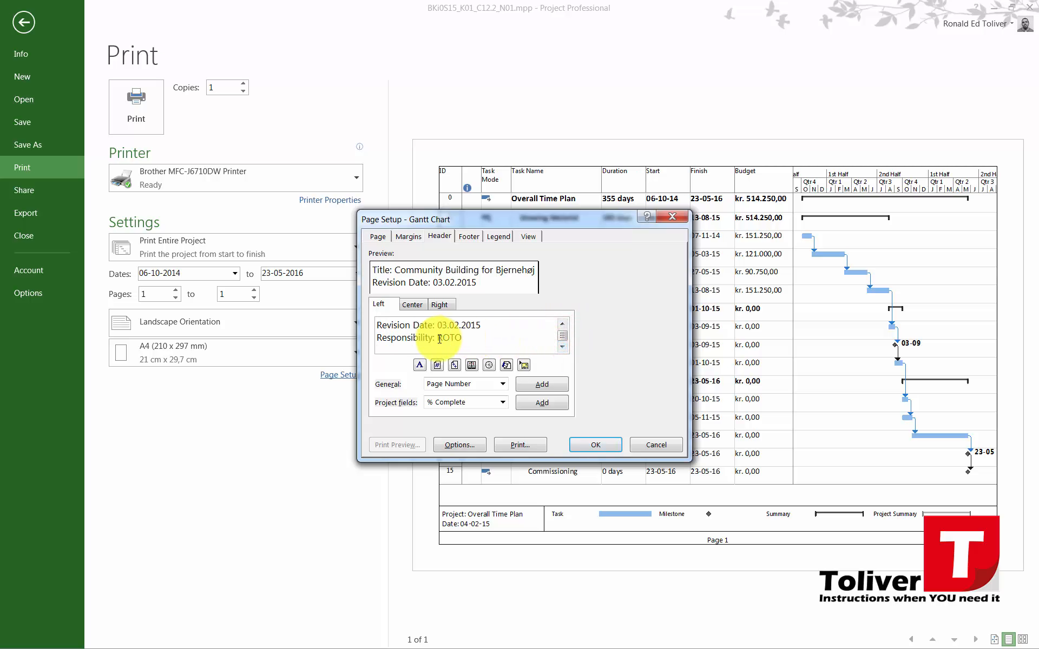
pyautogui.click(387, 349)
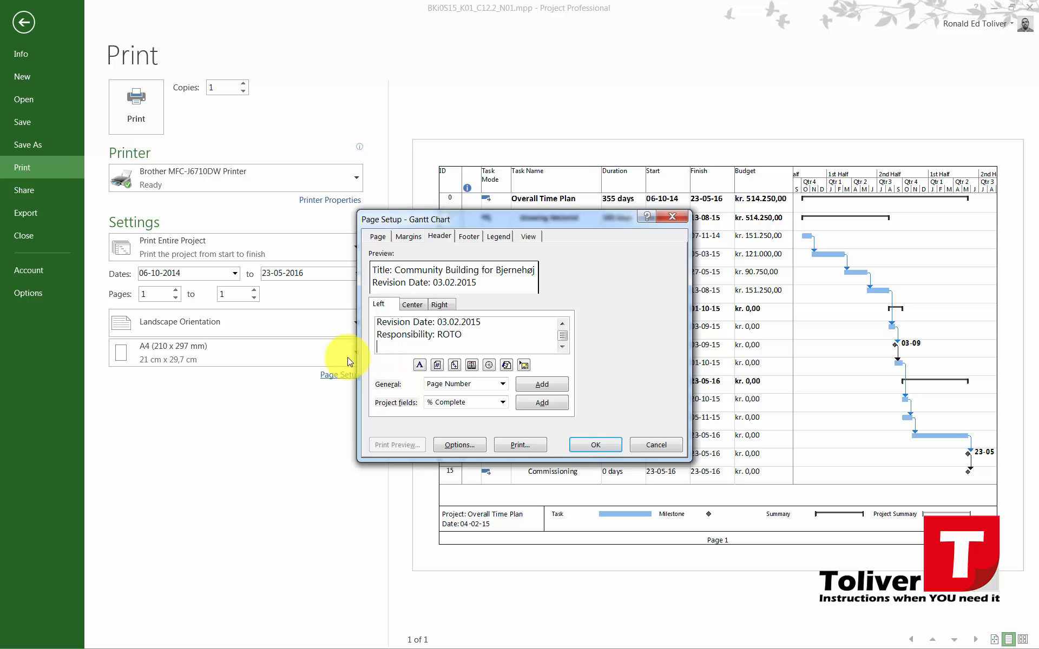
pyautogui.click(415, 305)
pyautogui.click(445, 307)
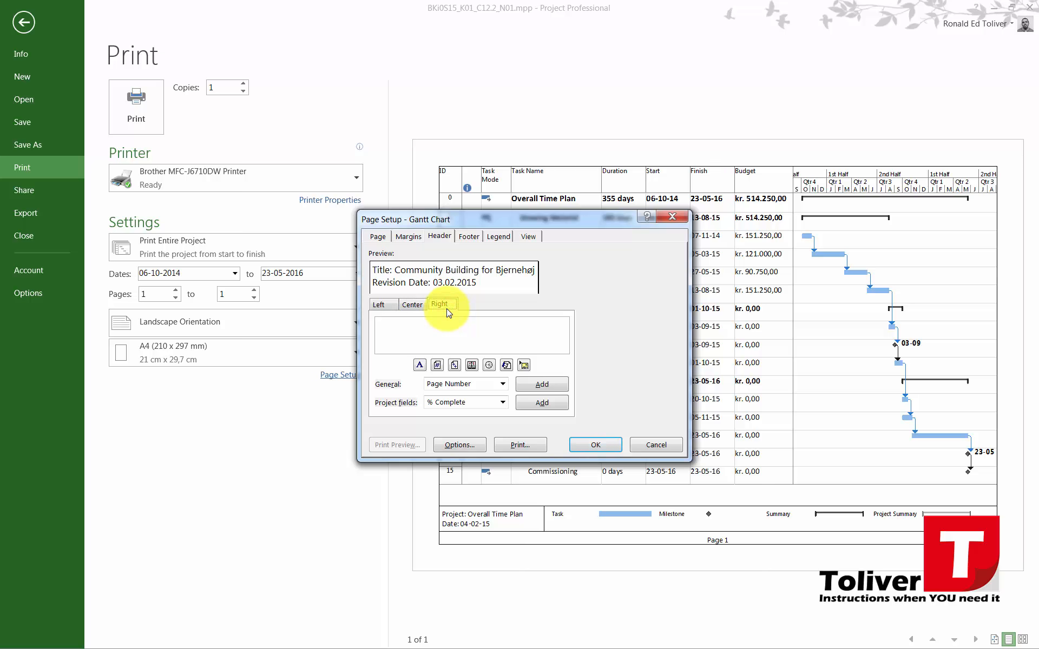
# Step: Delete the page number text from the center section of the footer
pyautogui.click(475, 239)
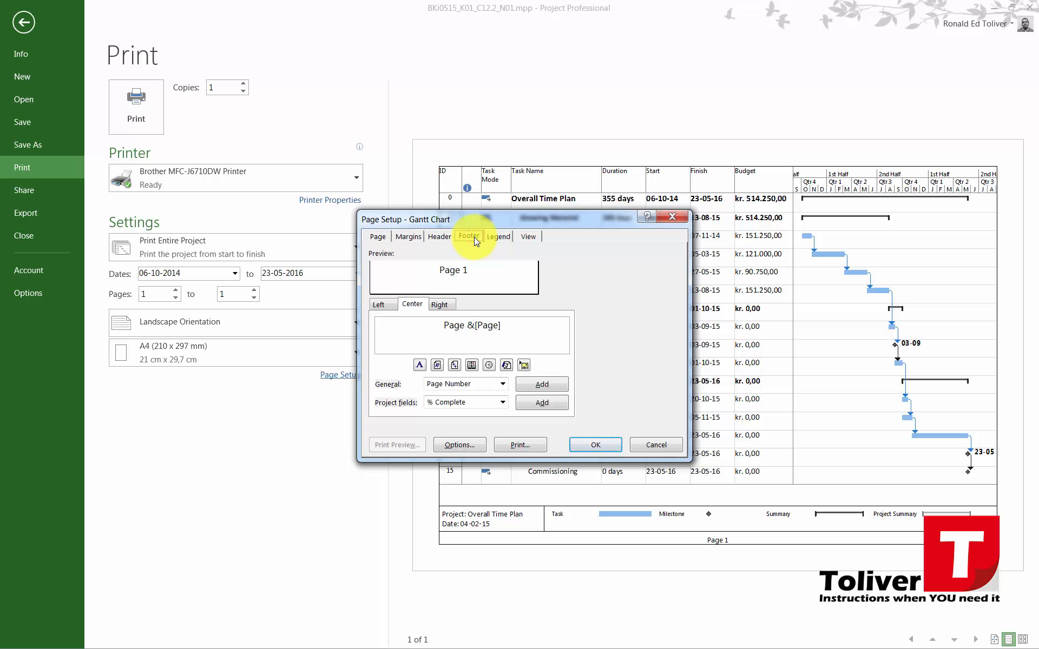
pyautogui.click(378, 304)
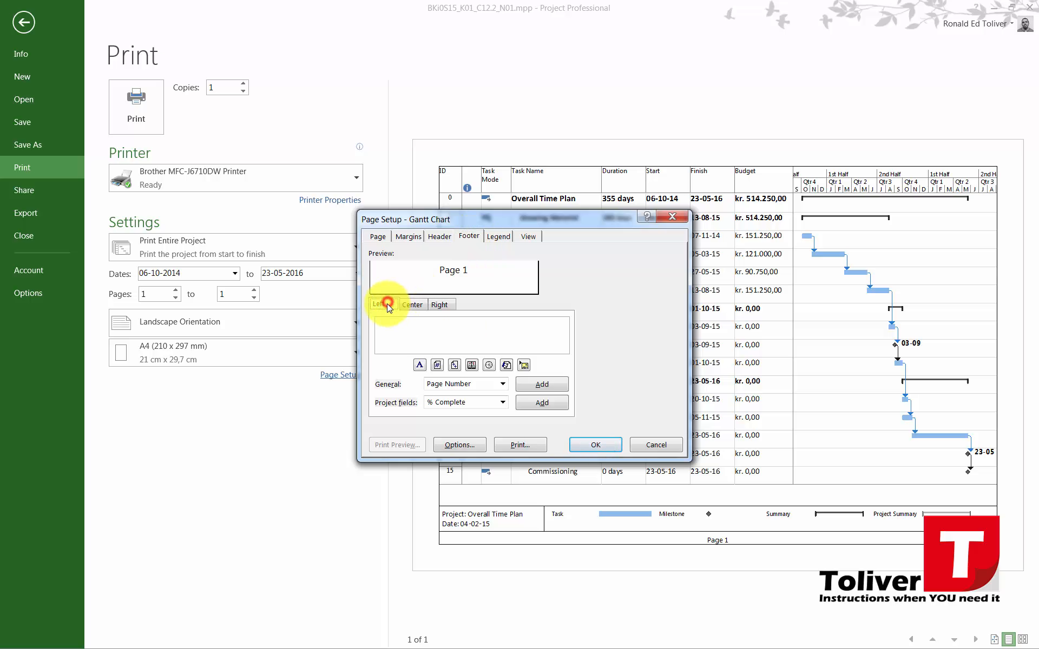
pyautogui.click(449, 342)
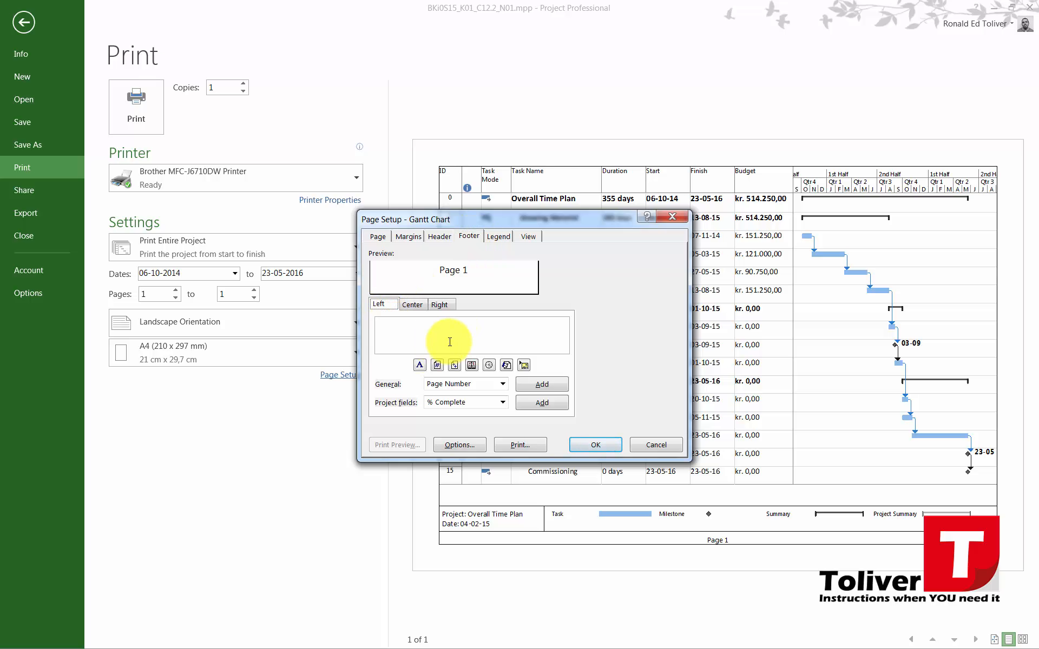
pyautogui.click(412, 304)
pyautogui.moveTo(506, 325); pyautogui.dragTo(434, 323)
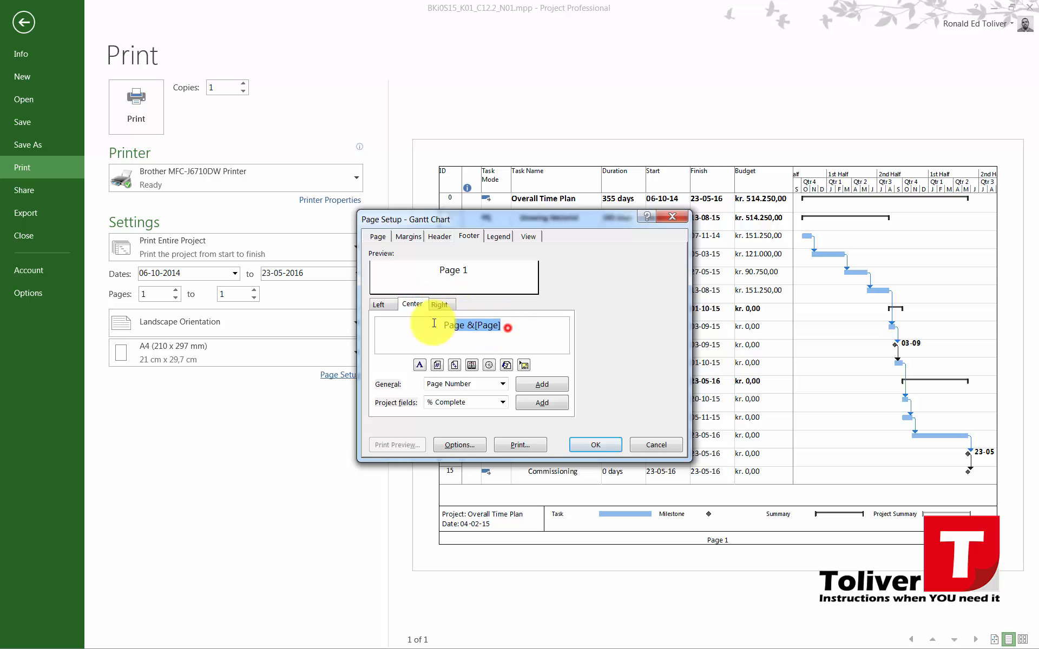
pyautogui.press('Delete')
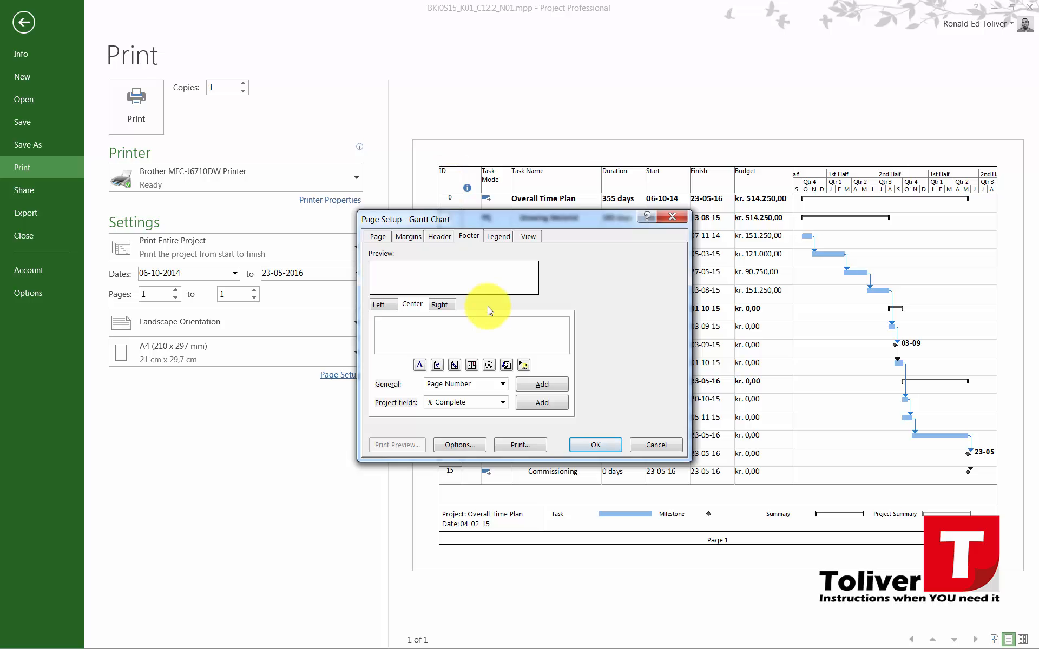
# Step: Enter "Date Created: 03.02.2015" in the right section of the footer
pyautogui.click(445, 306)
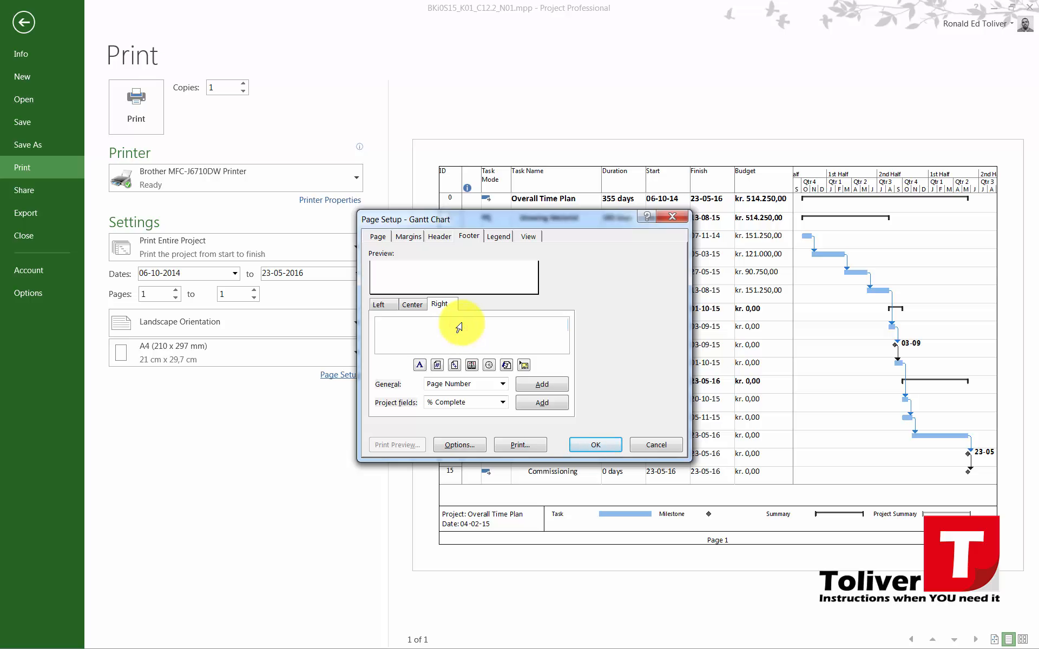
pyautogui.write('Date Created:')
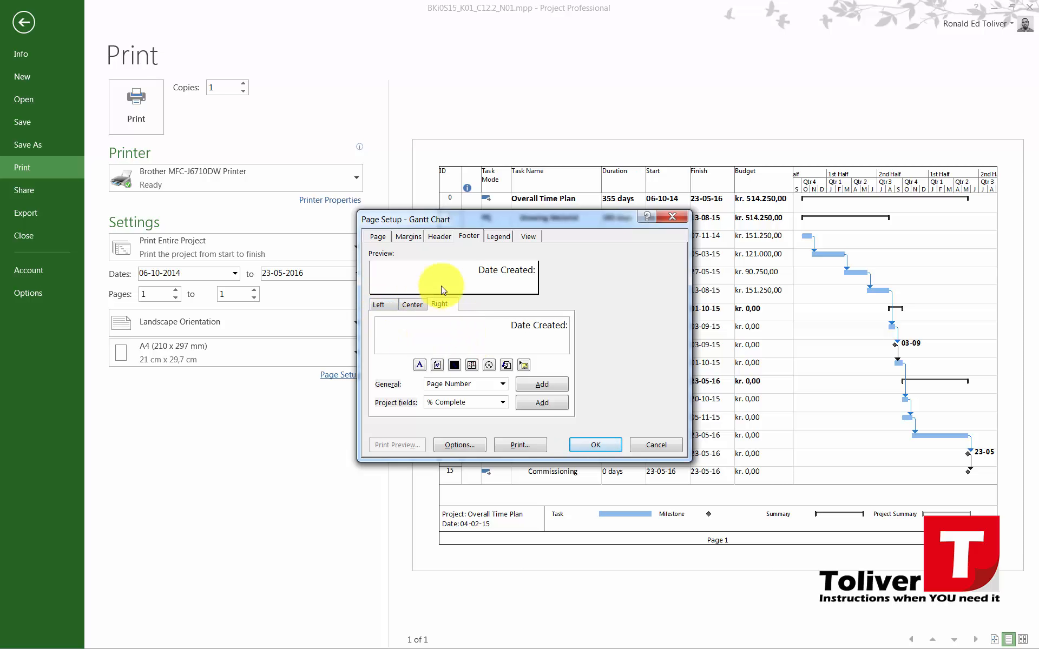
pyautogui.moveTo(491, 212); pyautogui.dragTo(382, 204)
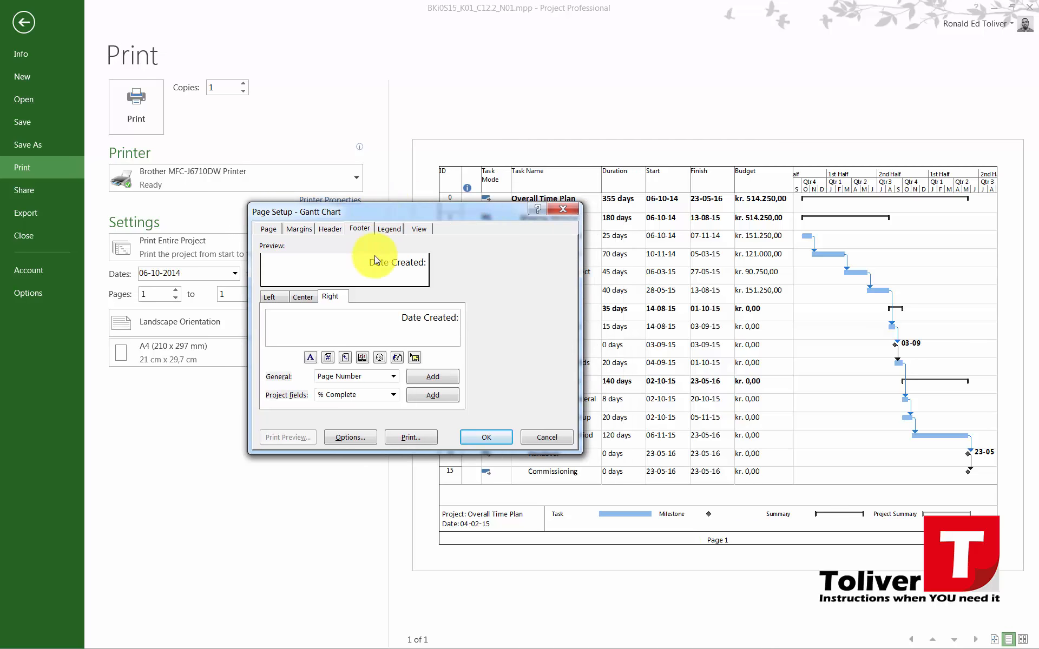
pyautogui.click(396, 342)
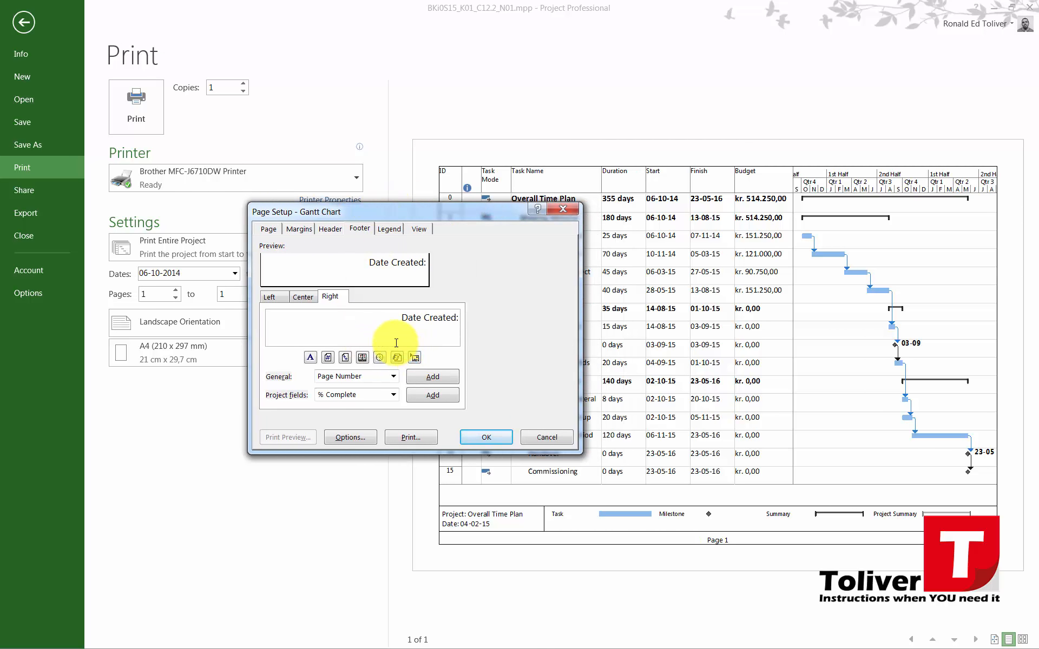
pyautogui.write('0')
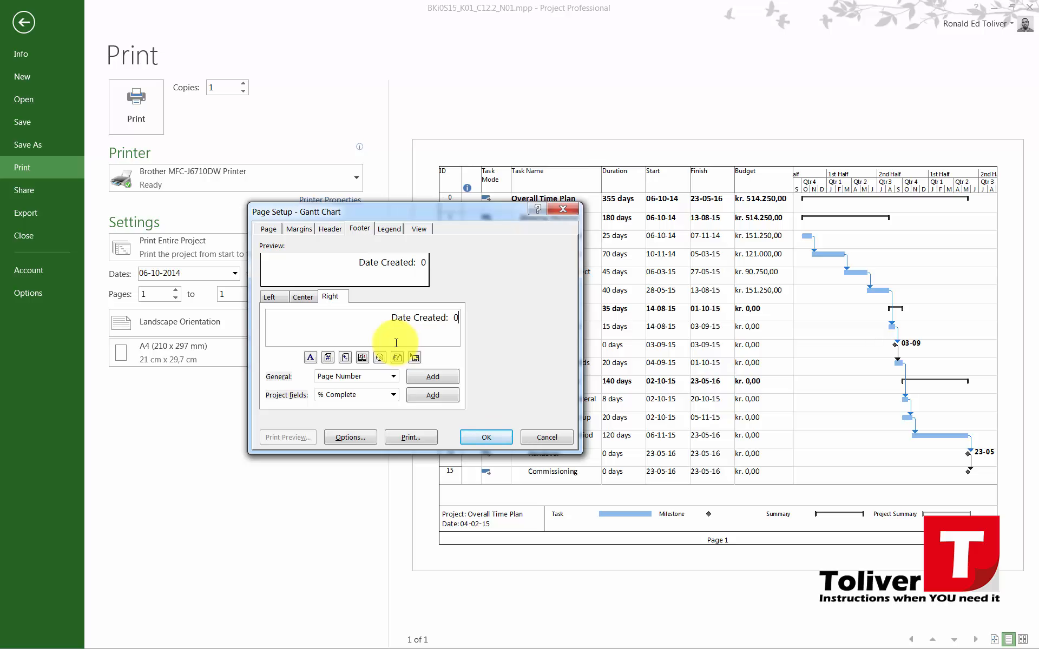
pyautogui.write('3.02.2015')
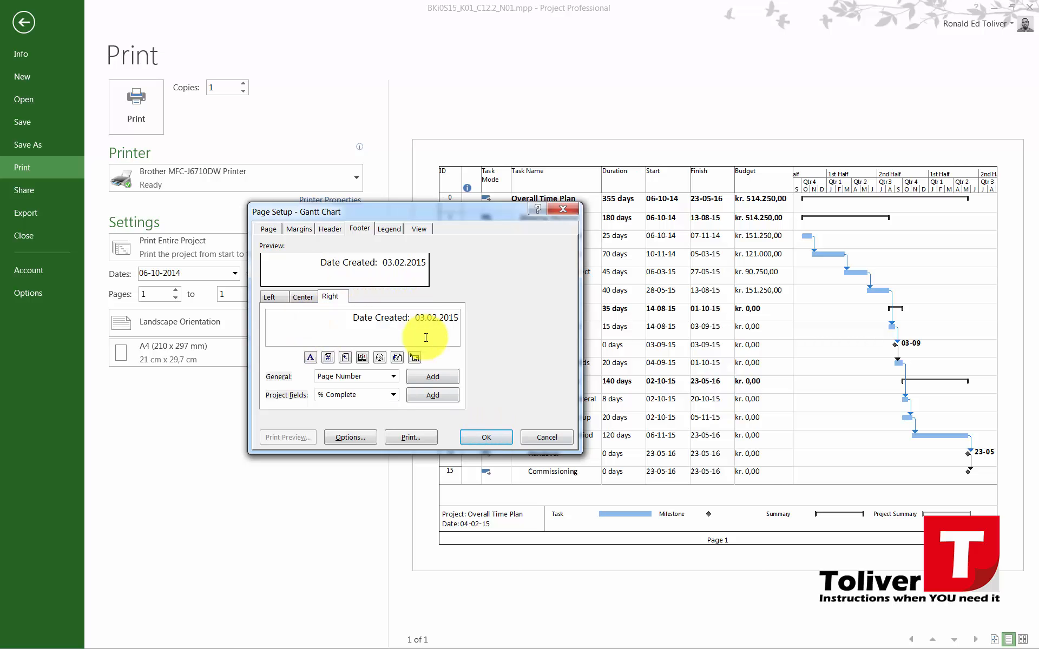
# Step: Replace the project title and date text in the left section of the legend with "Legend"
pyautogui.click(388, 228)
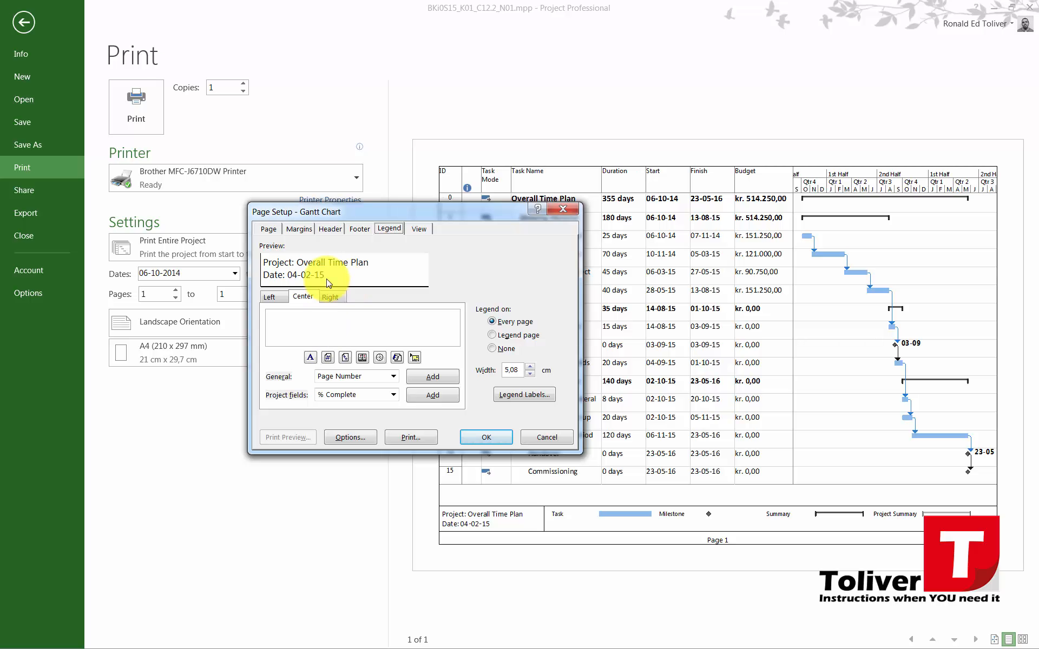
pyautogui.click(270, 298)
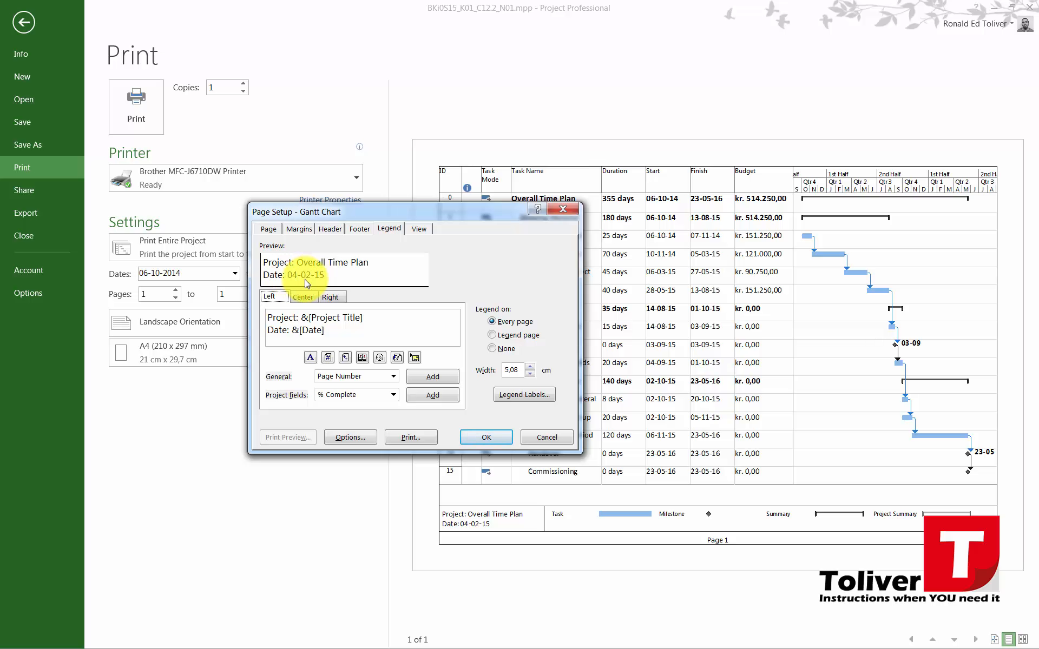
pyautogui.click(331, 332)
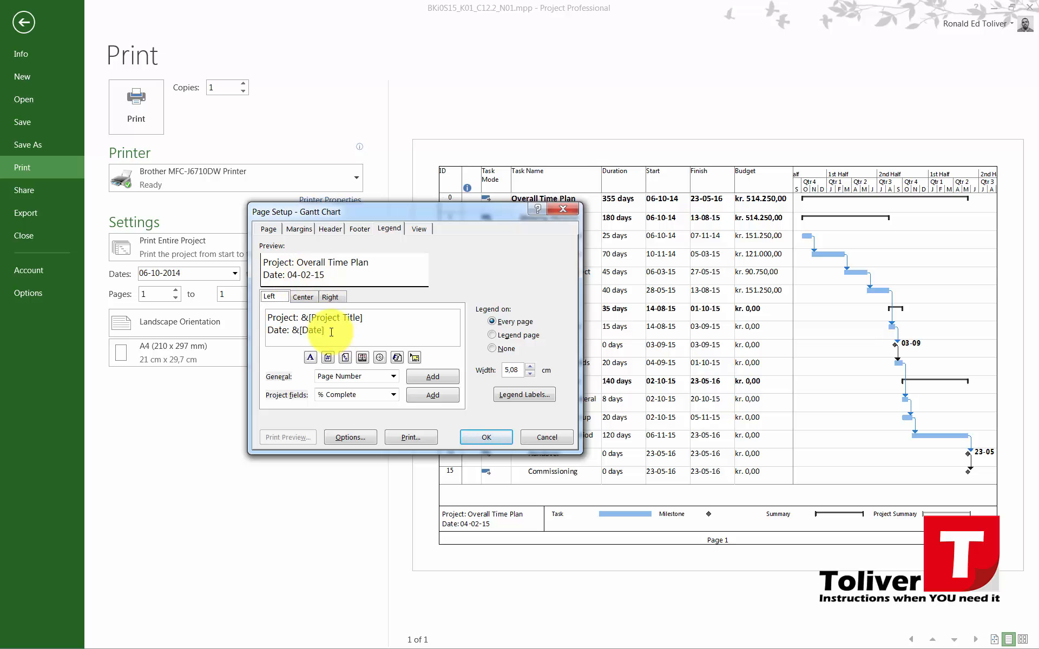
pyautogui.moveTo(331, 332); pyautogui.dragTo(241, 320)
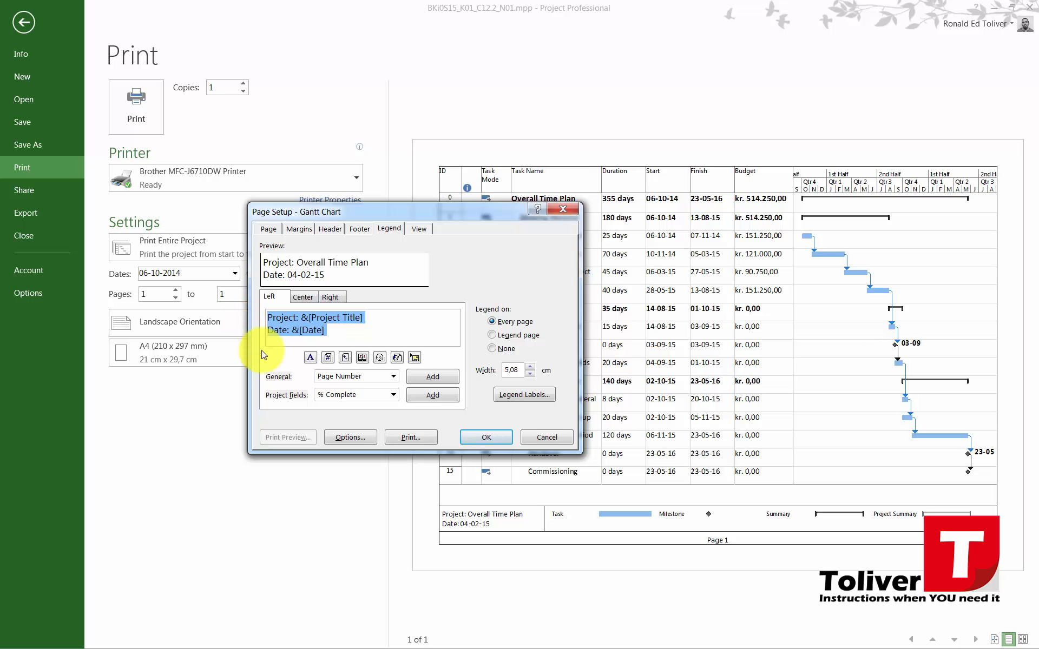
pyautogui.press('Delete')
pyautogui.write('Legend')
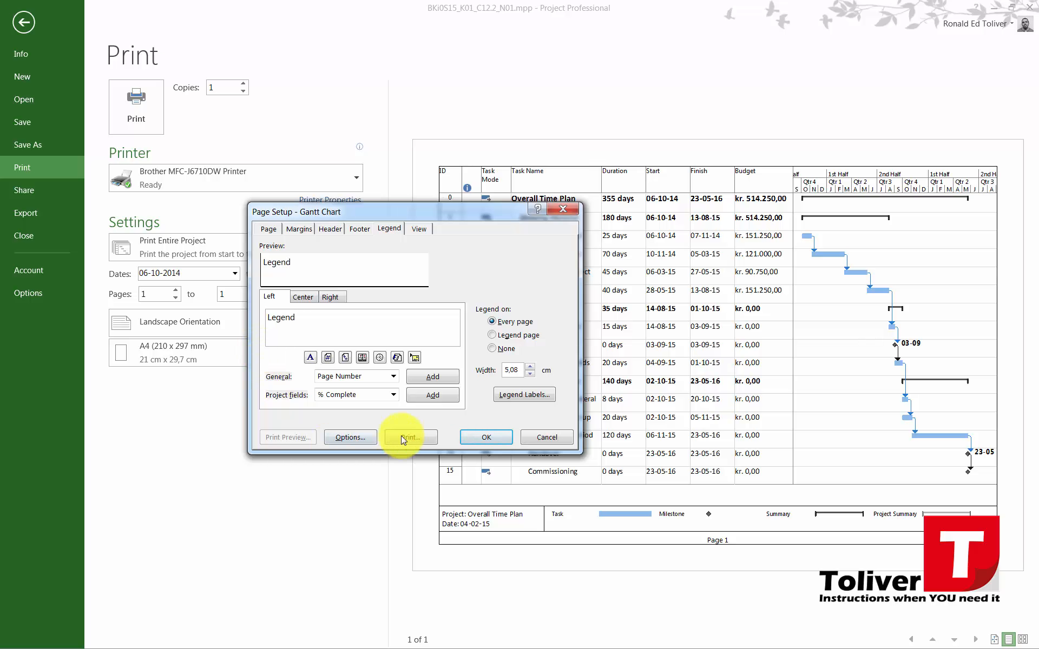
pyautogui.click(479, 436)
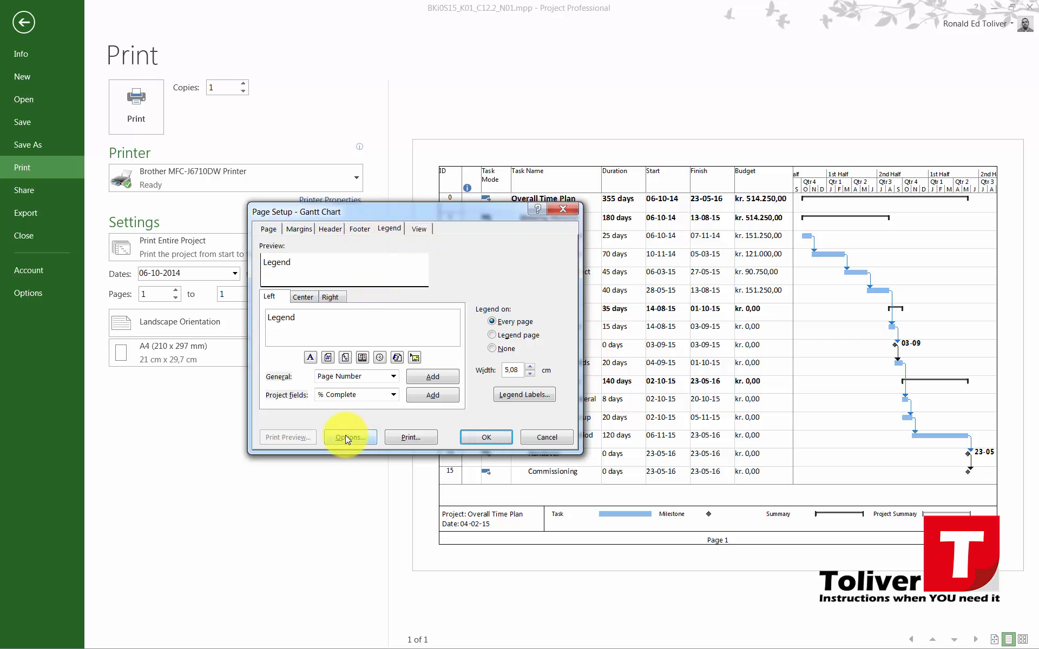
# Step: Turn off printing of blank pages and apply the page setup to the print preview
pyautogui.click(422, 232)
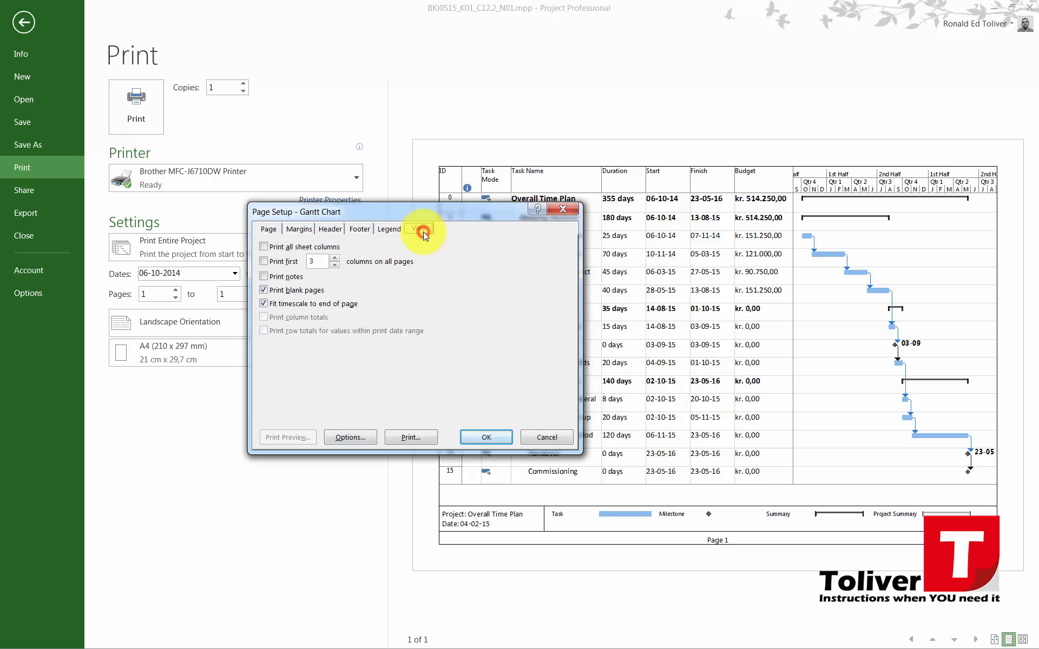
pyautogui.click(263, 291)
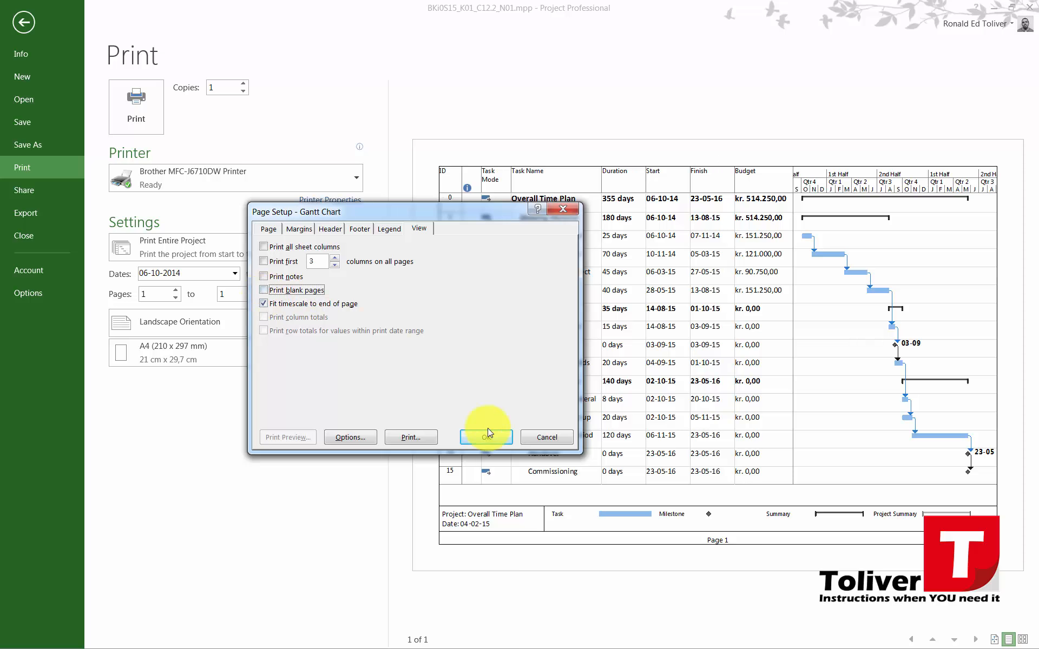
pyautogui.click(498, 437)
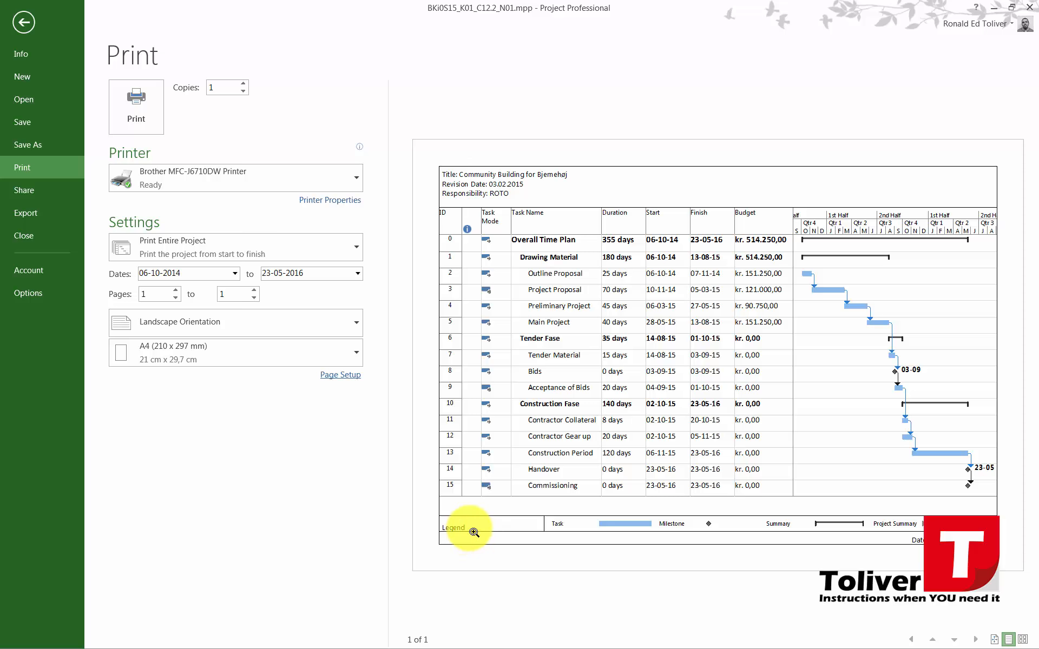
# Step: Choose Adobe PDF as the printer for the time plan
pyautogui.click(173, 173)
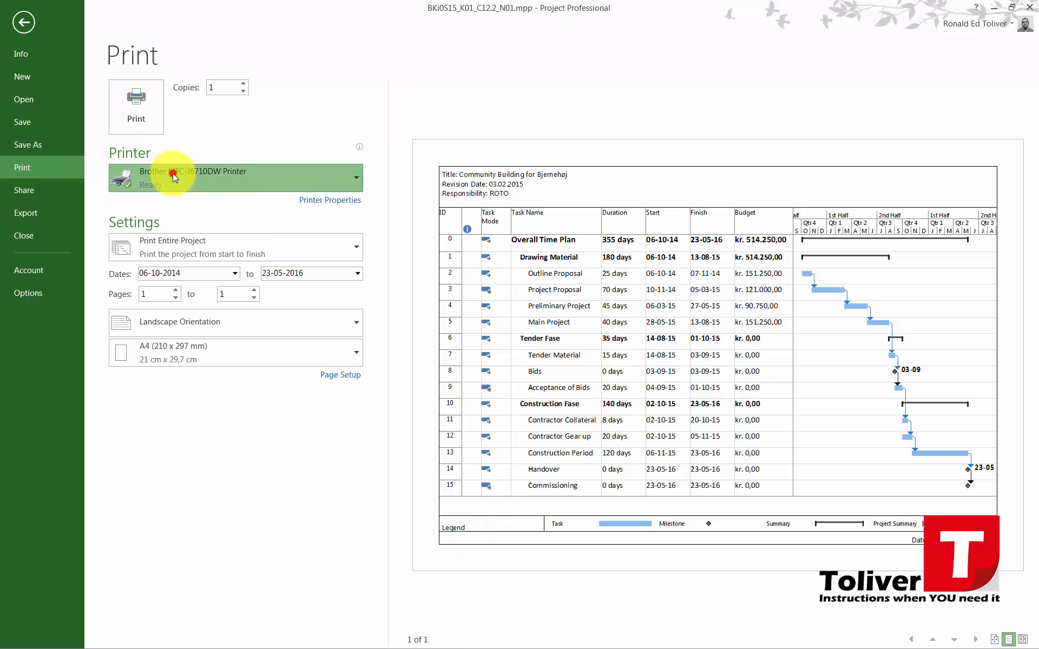
pyautogui.click(163, 210)
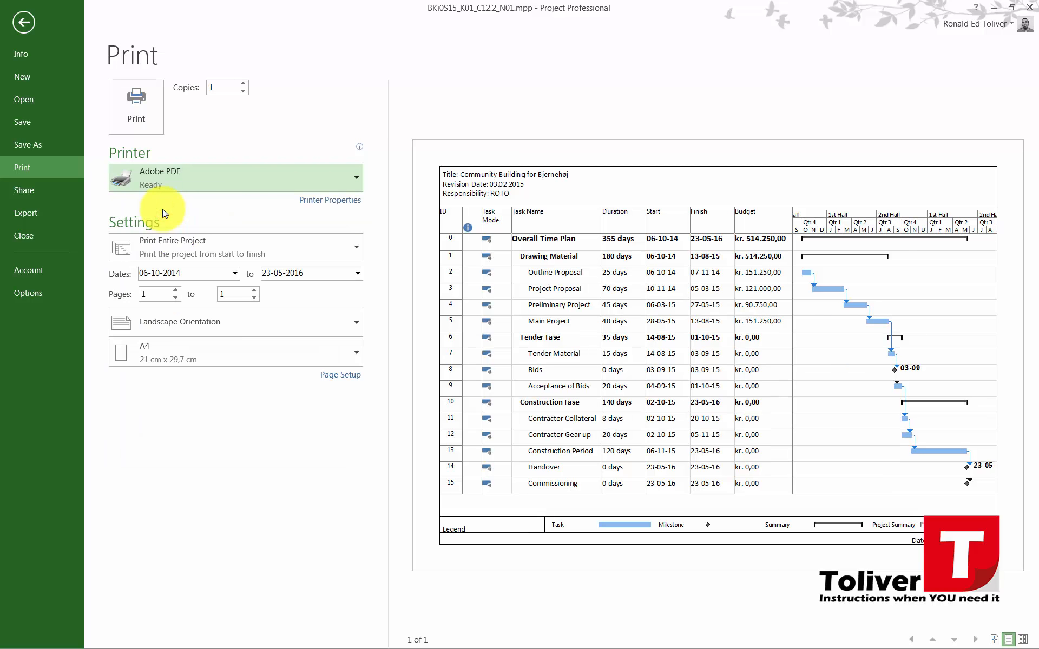
pyautogui.moveTo(159, 184)
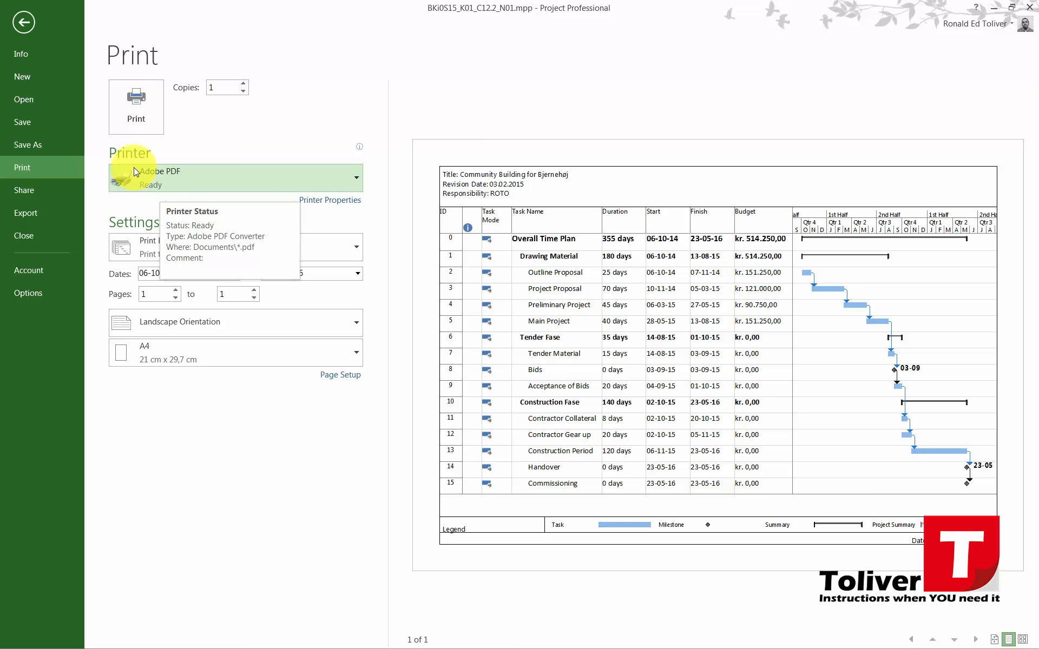
# Step: Print the time plan to Adobe PDF and choose the Desktop as the save location
pyautogui.click(154, 104)
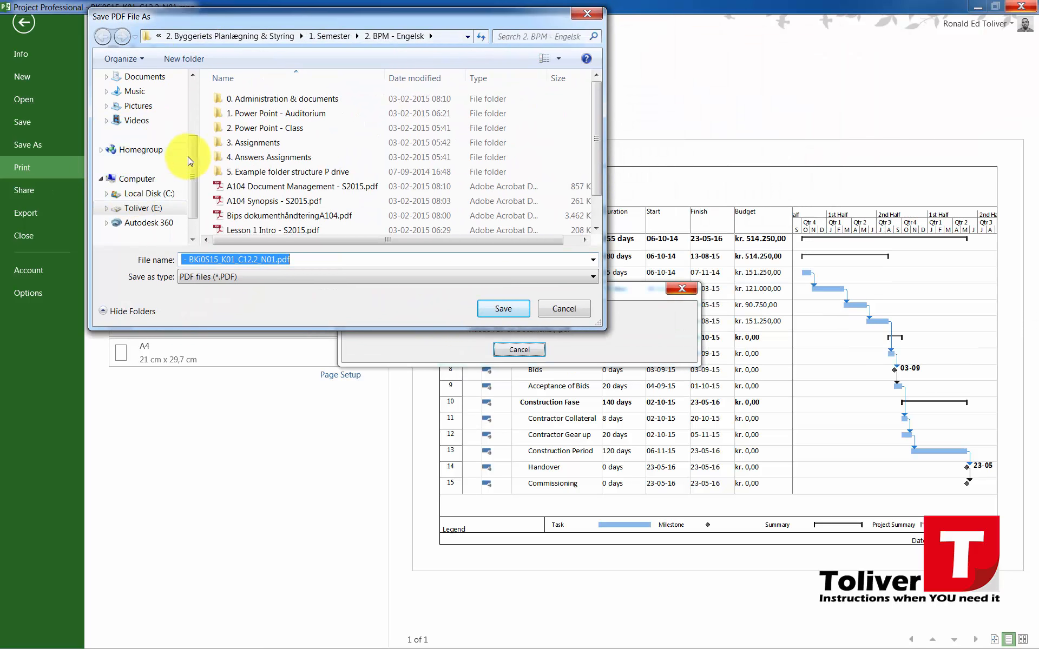
pyautogui.scroll(3, 138, 130)
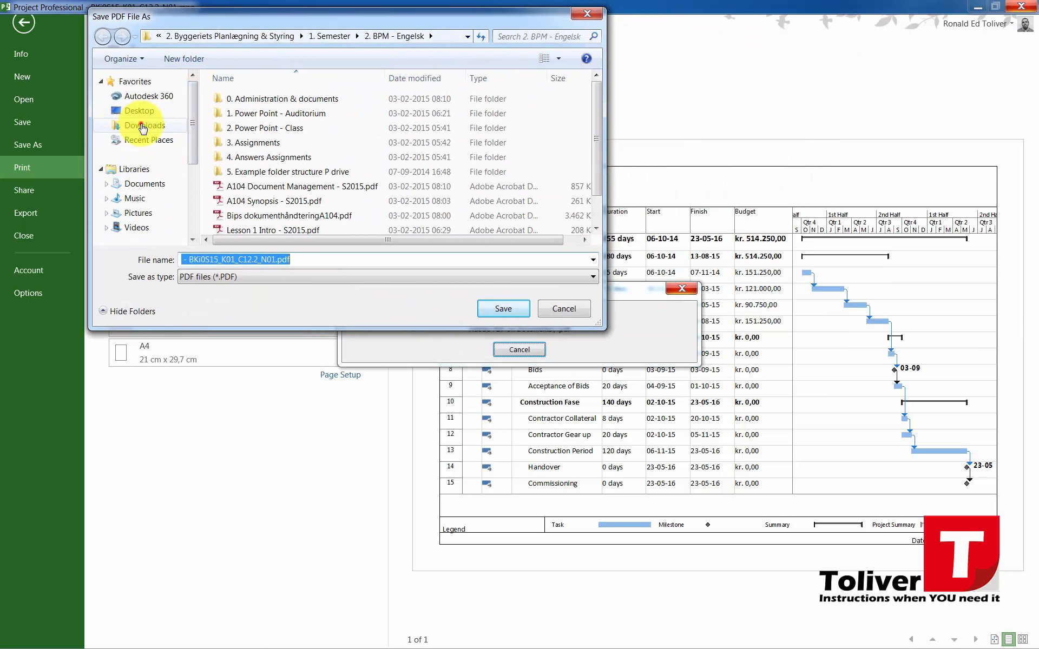
pyautogui.click(144, 125)
pyautogui.click(139, 111)
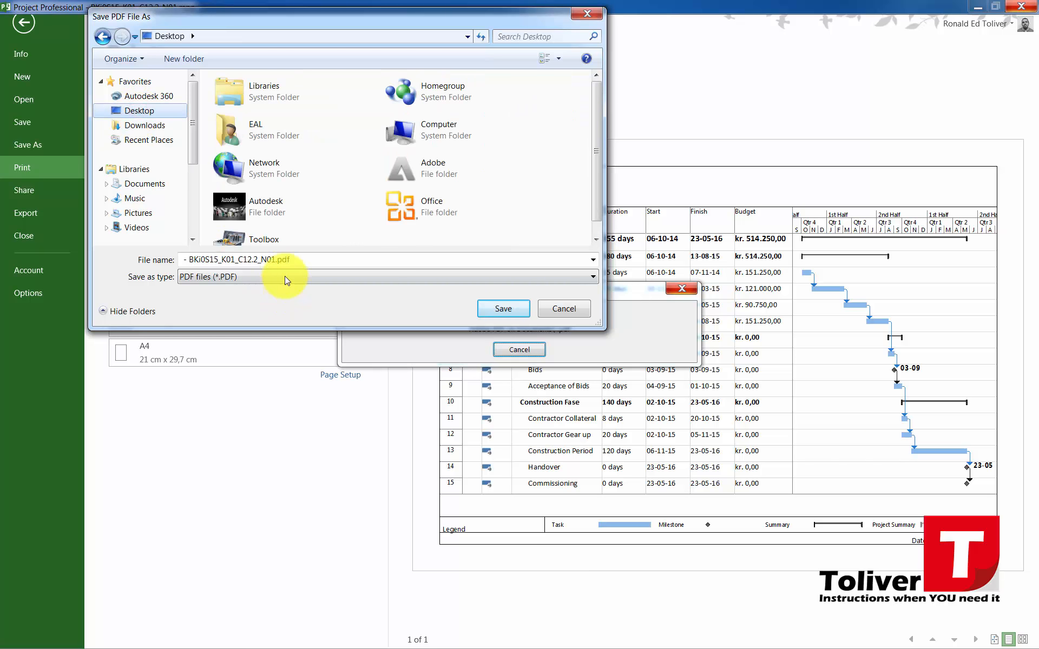
# Step: Name the PDF "BKi0S15_K01_C12.2_N01 - Overall Time Plan", removing the leading dash, and save it
pyautogui.click(190, 259)
pyautogui.click(184, 260)
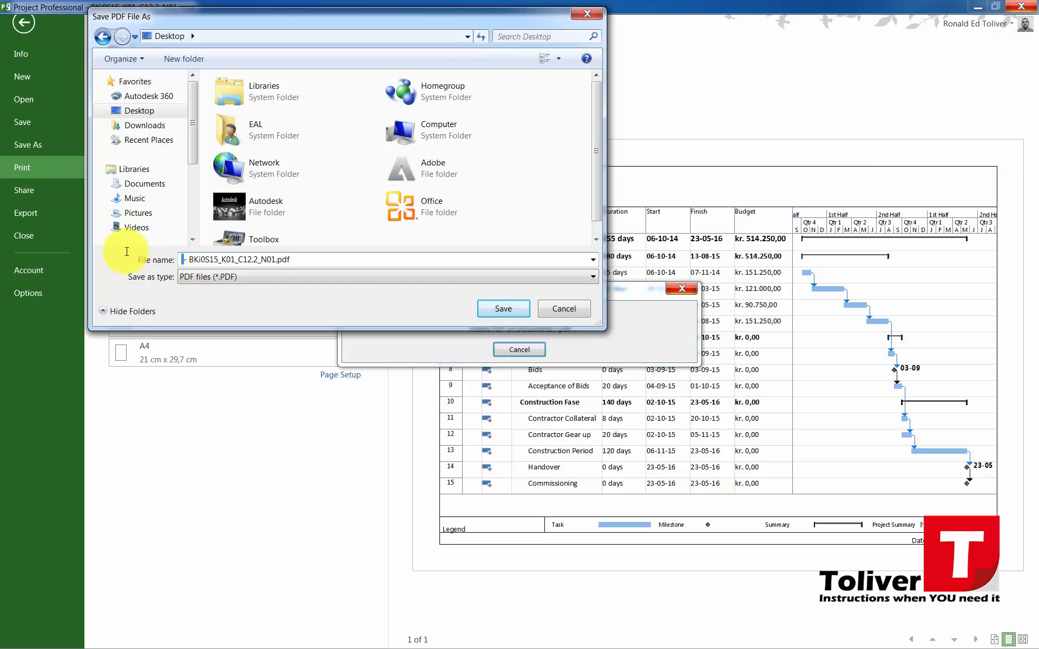
pyautogui.press('Delete')
pyautogui.press('Delete')
pyautogui.press('Delete')
pyautogui.press('Right')
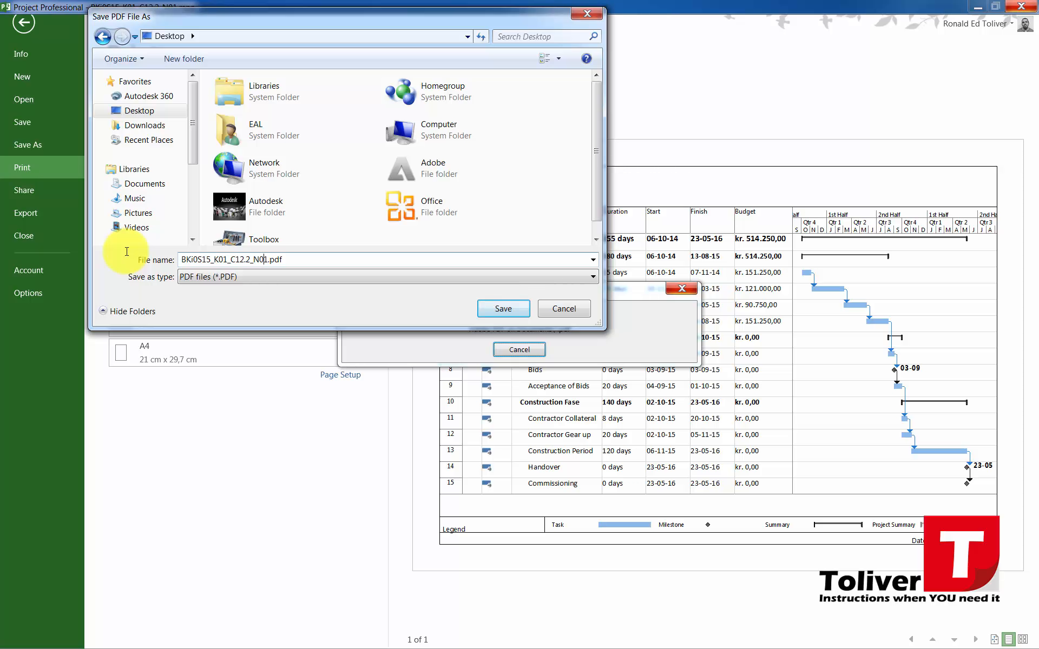
pyautogui.write('- Overall Time Plan')
pyautogui.click(481, 308)
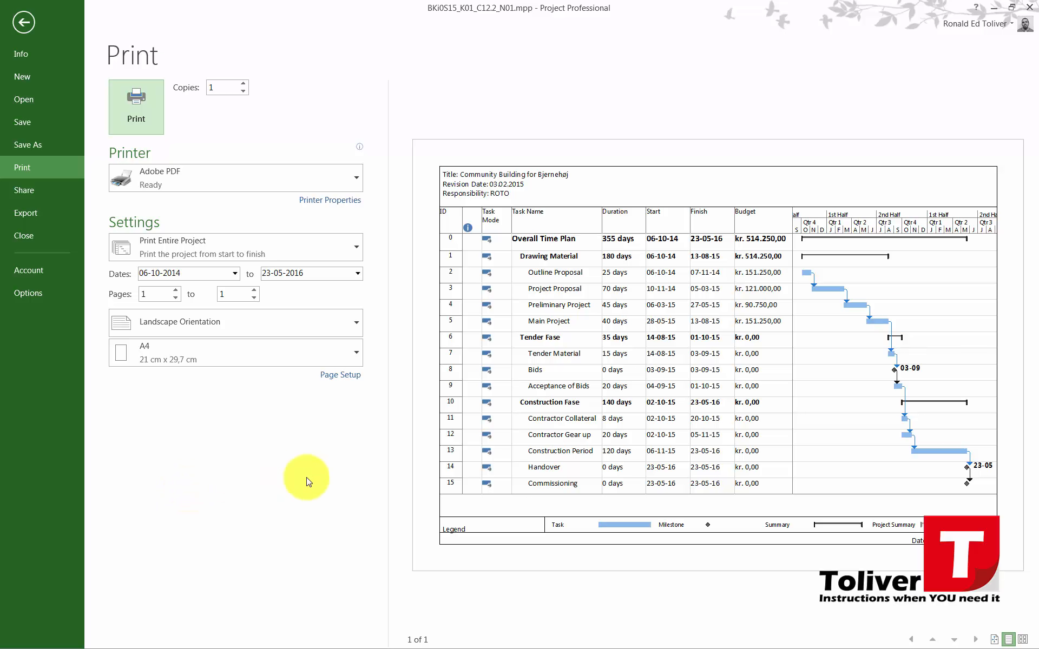
# Step: Return to the Gantt chart and save the project
pyautogui.click(21, 22)
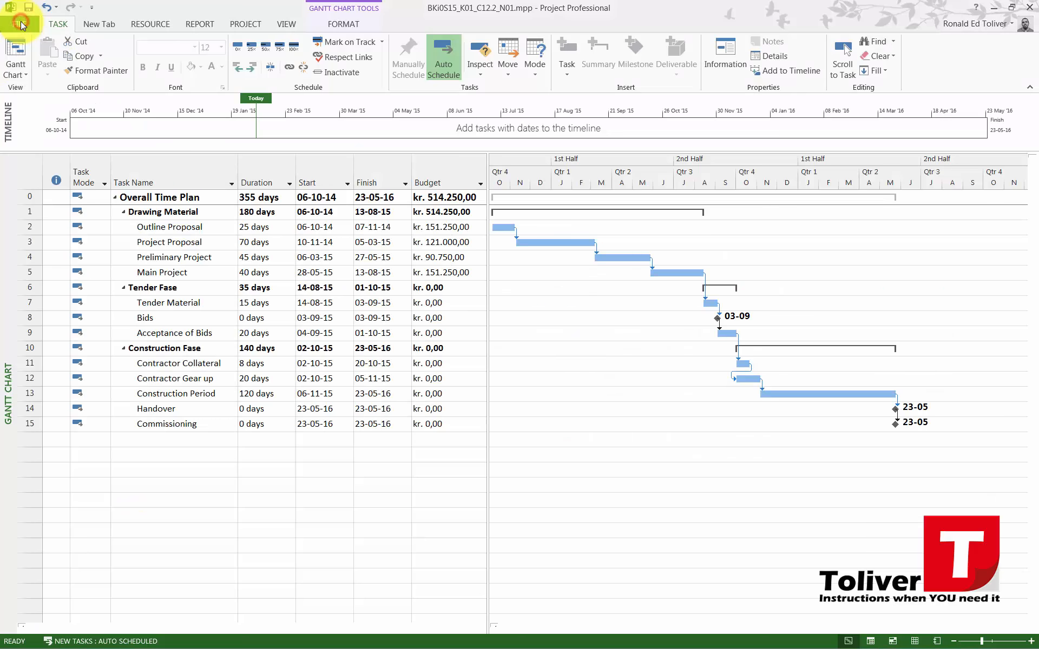
pyautogui.click(25, 7)
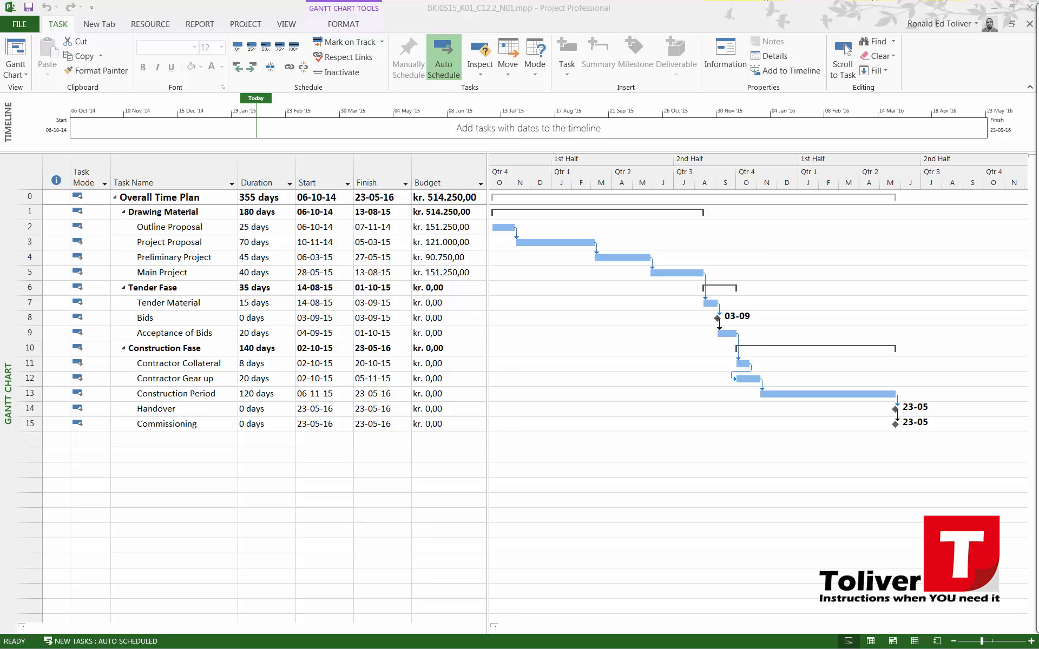
# Step: Examine the exported time plan in Adobe Reader, checking its Gantt bars and legend, and close it
pyautogui.moveTo(1038, 7); pyautogui.dragTo(401, 0)
pyautogui.click(371, 39)
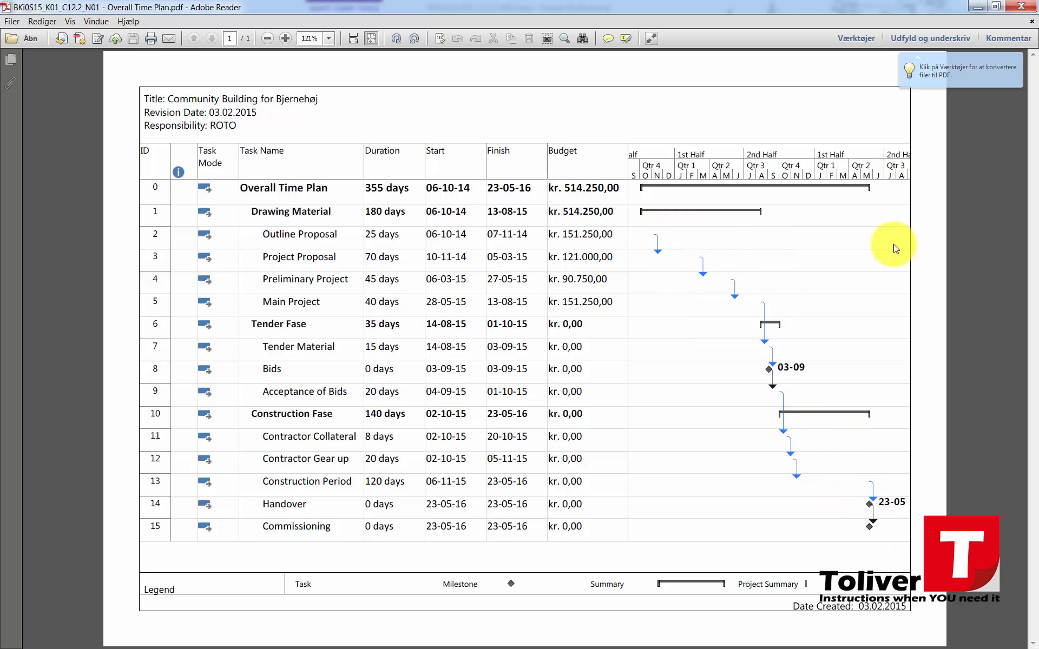
pyautogui.click(1016, 7)
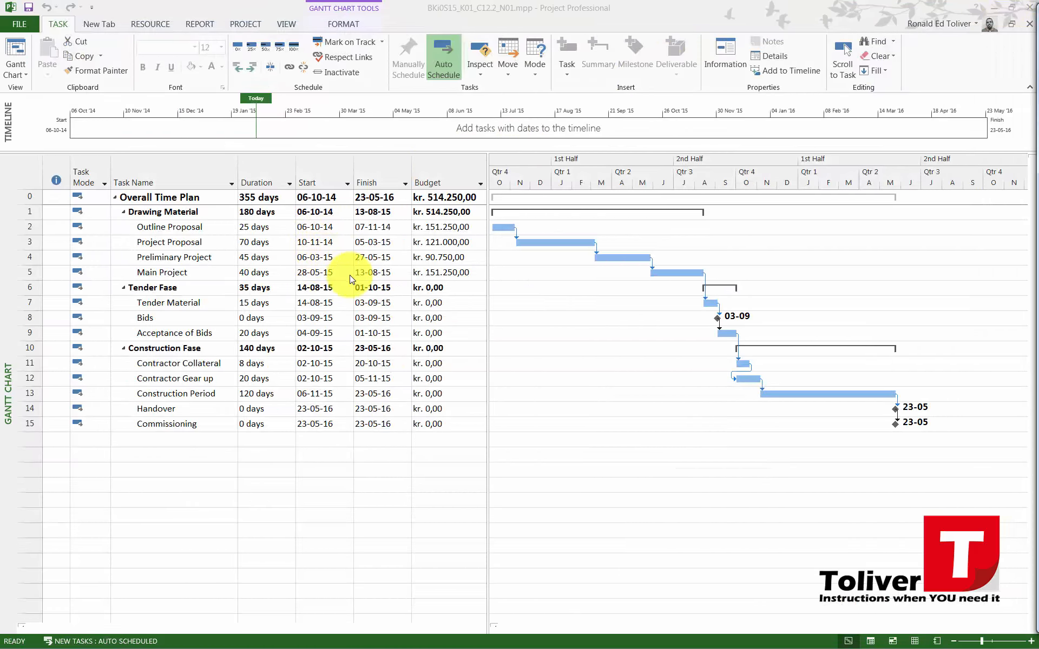
# Step: Print the time plan to PDF again, overwriting "BKi0S15_K01_C12.2_N01 - Overall Time Plan.pdf" on the Desktop
pyautogui.click(434, 475)
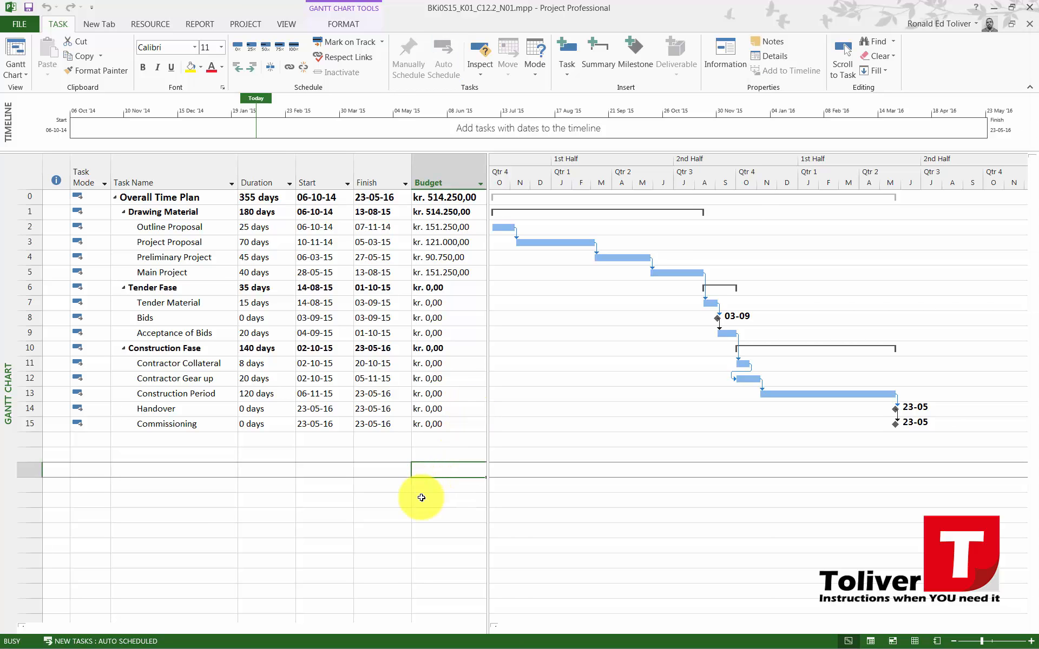
pyautogui.hotkey('ctrl', 'p')
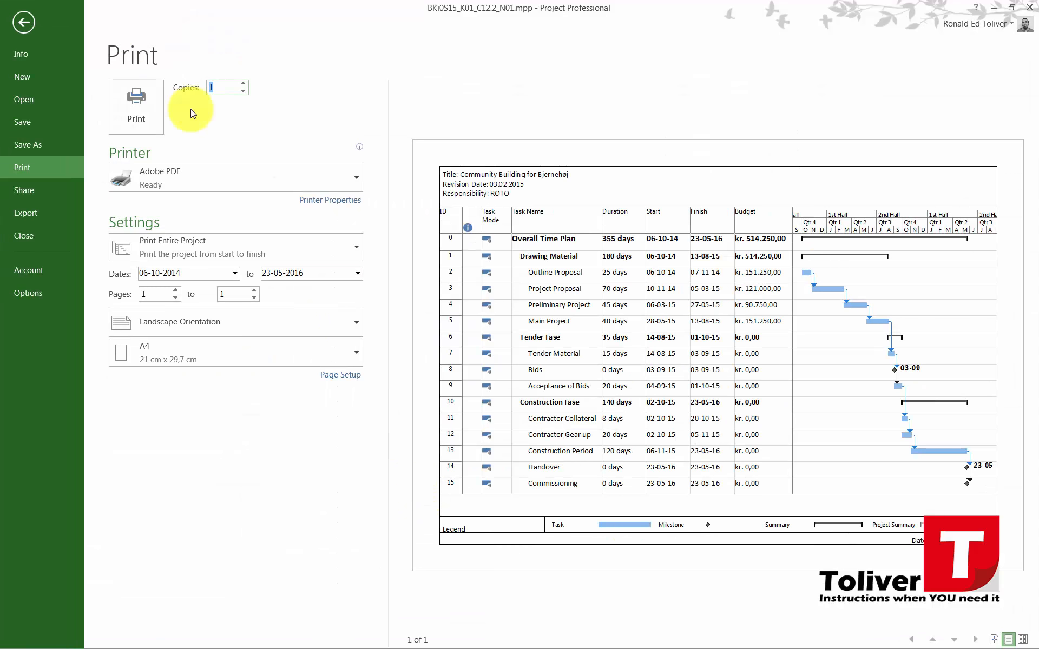
pyautogui.click(129, 109)
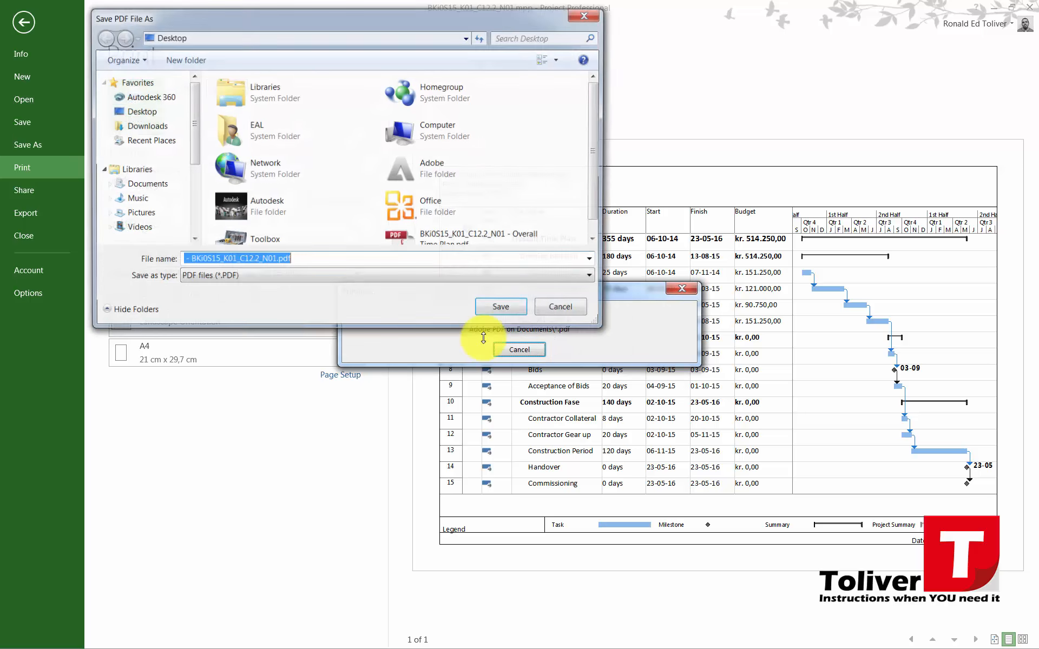
pyautogui.click(427, 238)
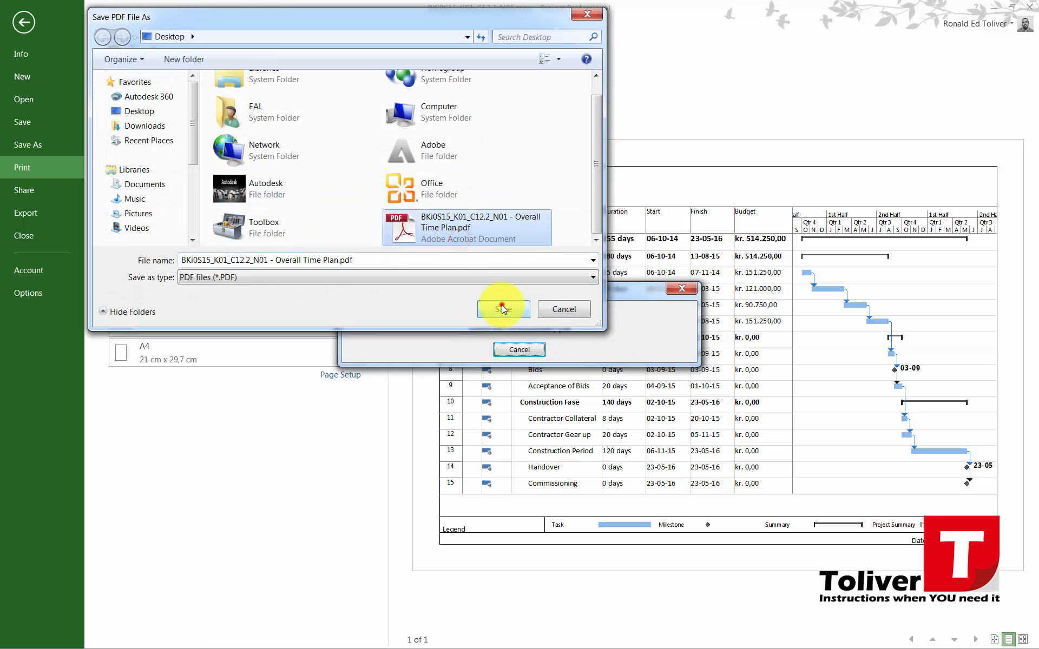
pyautogui.click(503, 308)
pyautogui.click(564, 331)
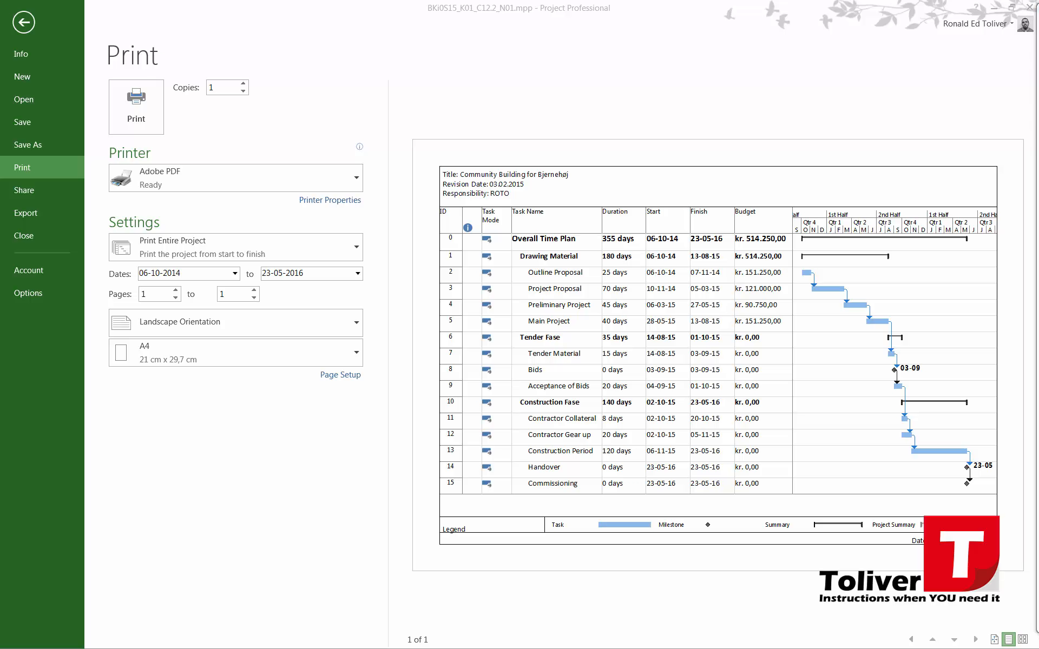
# Step: Check the task bars in the newly exported PDF in Adobe Reader and close it
pyautogui.moveTo(1038, 35); pyautogui.dragTo(529, 2)
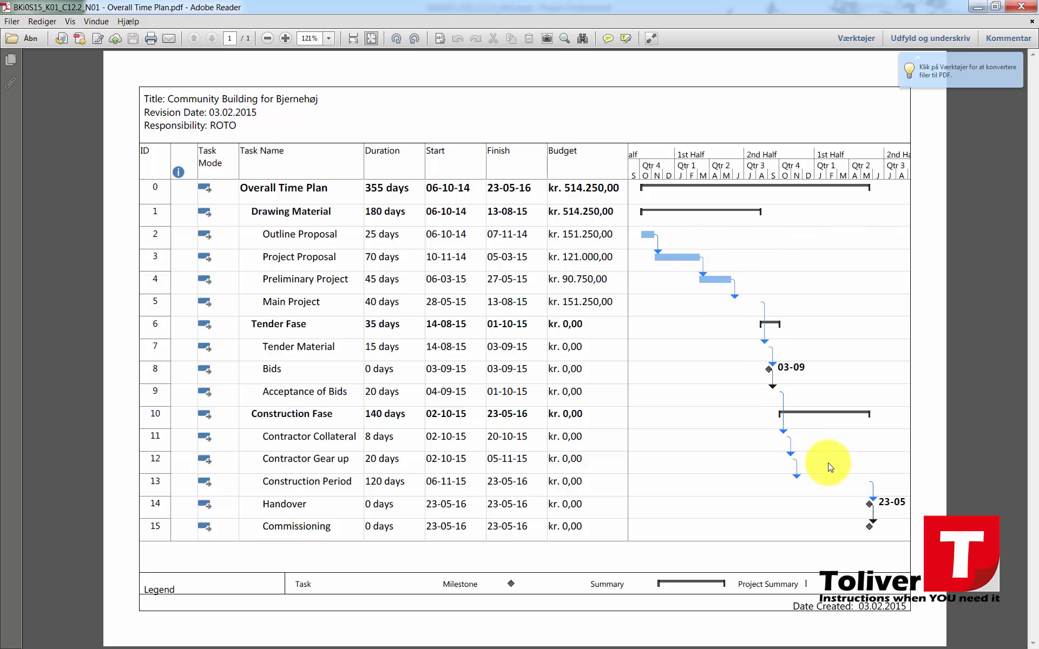
pyautogui.click(1020, 7)
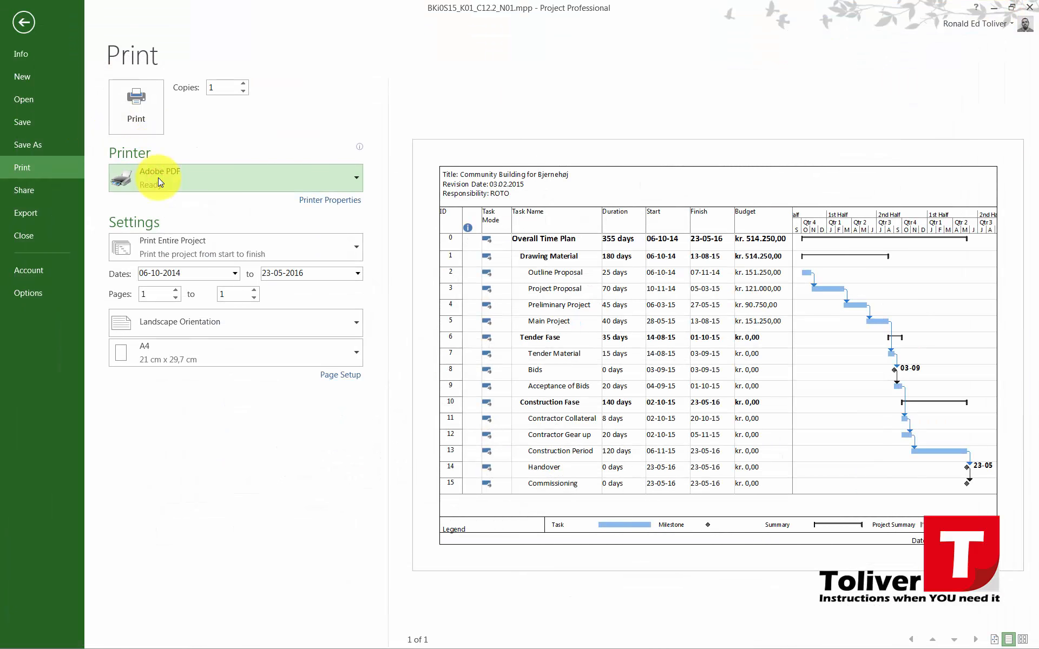
# Step: Print the time plan once more with Adobe PDF and save it on the Desktop under the suggested name "- BKi0S15_K01_C12.2_N01.pdf"
pyautogui.moveTo(158, 178)
pyautogui.click(194, 166)
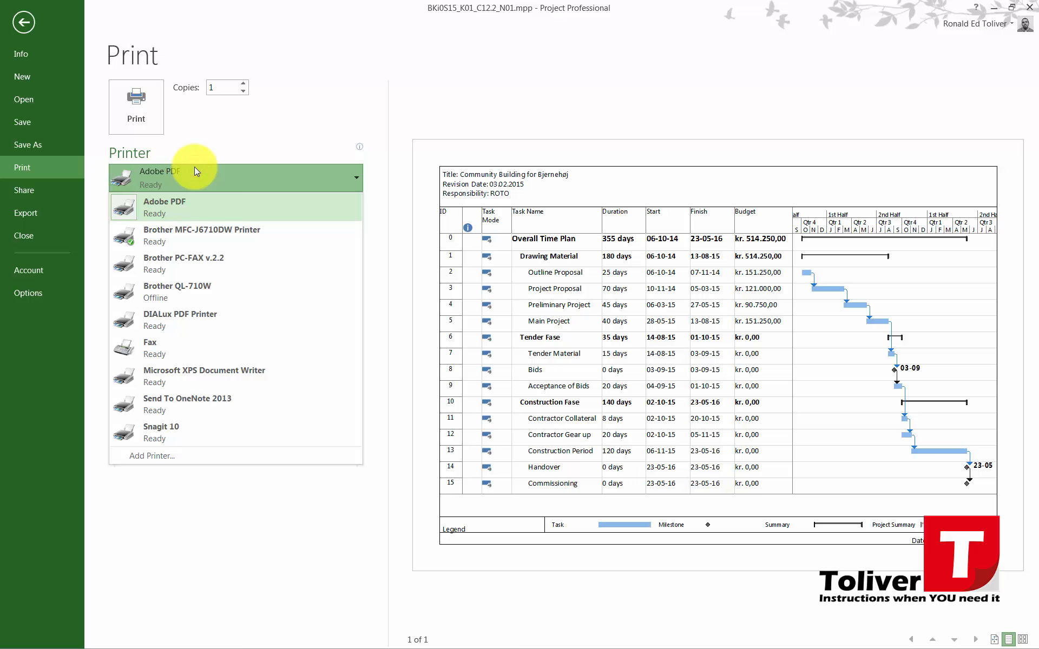
pyautogui.click(194, 169)
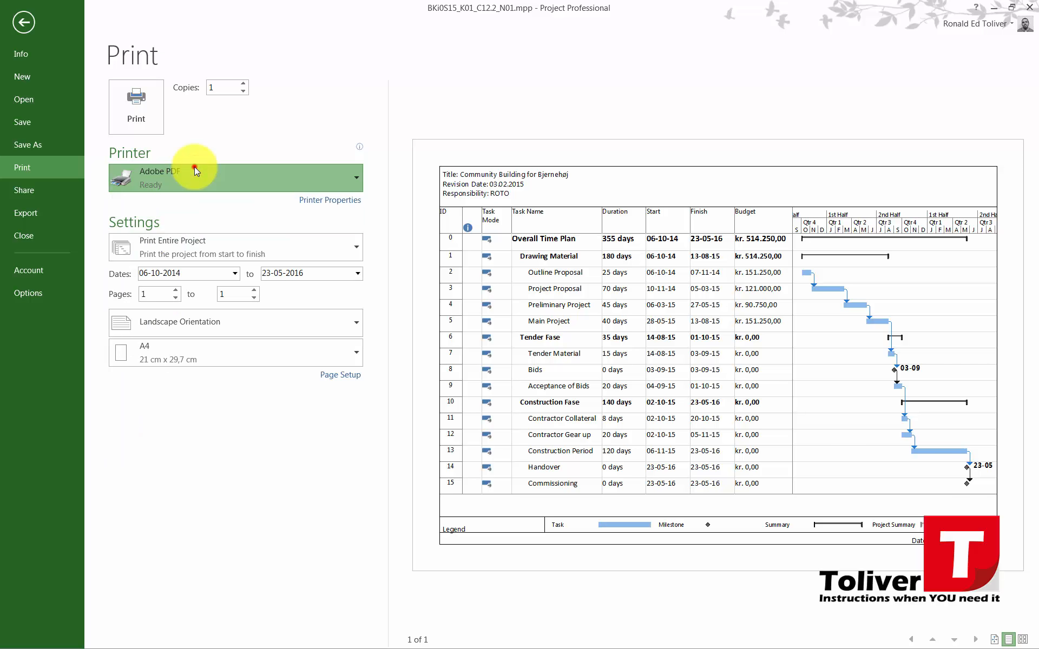
pyautogui.click(144, 115)
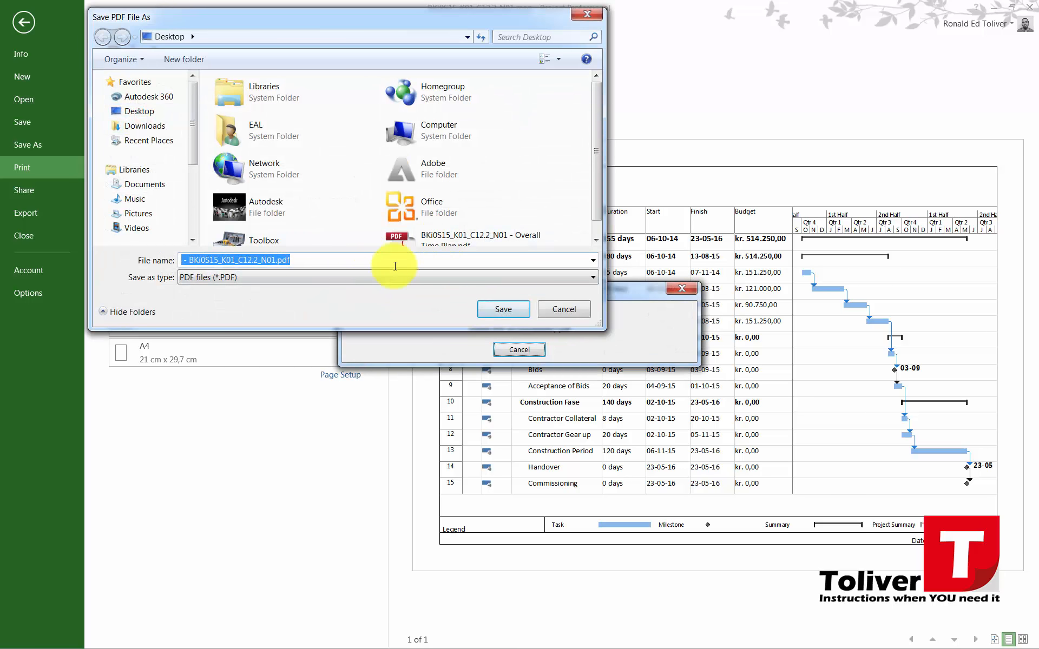
pyautogui.click(507, 306)
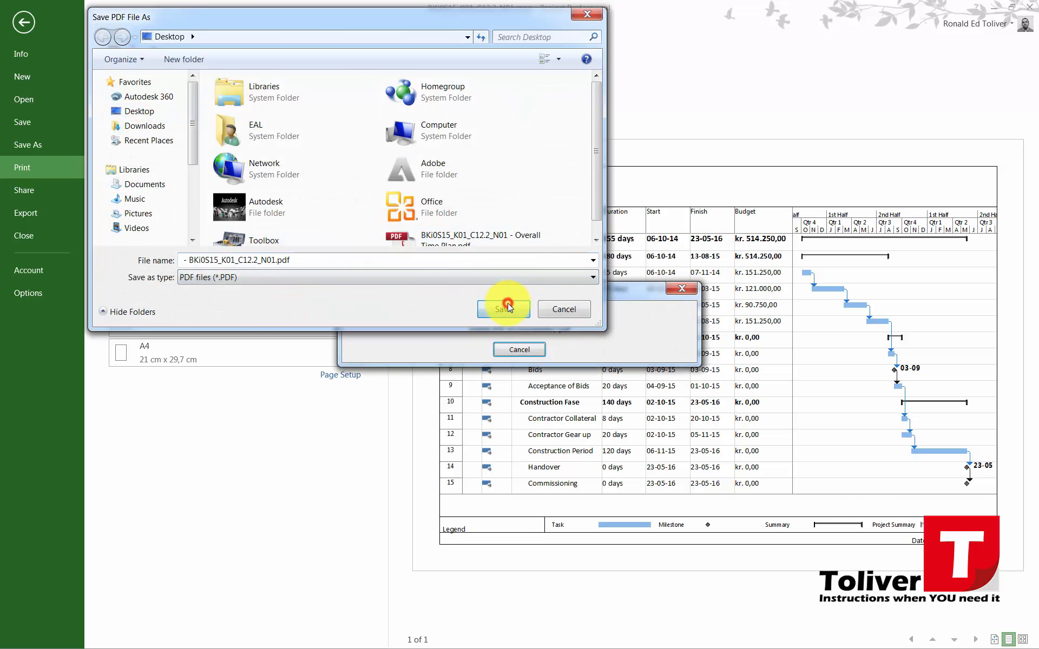